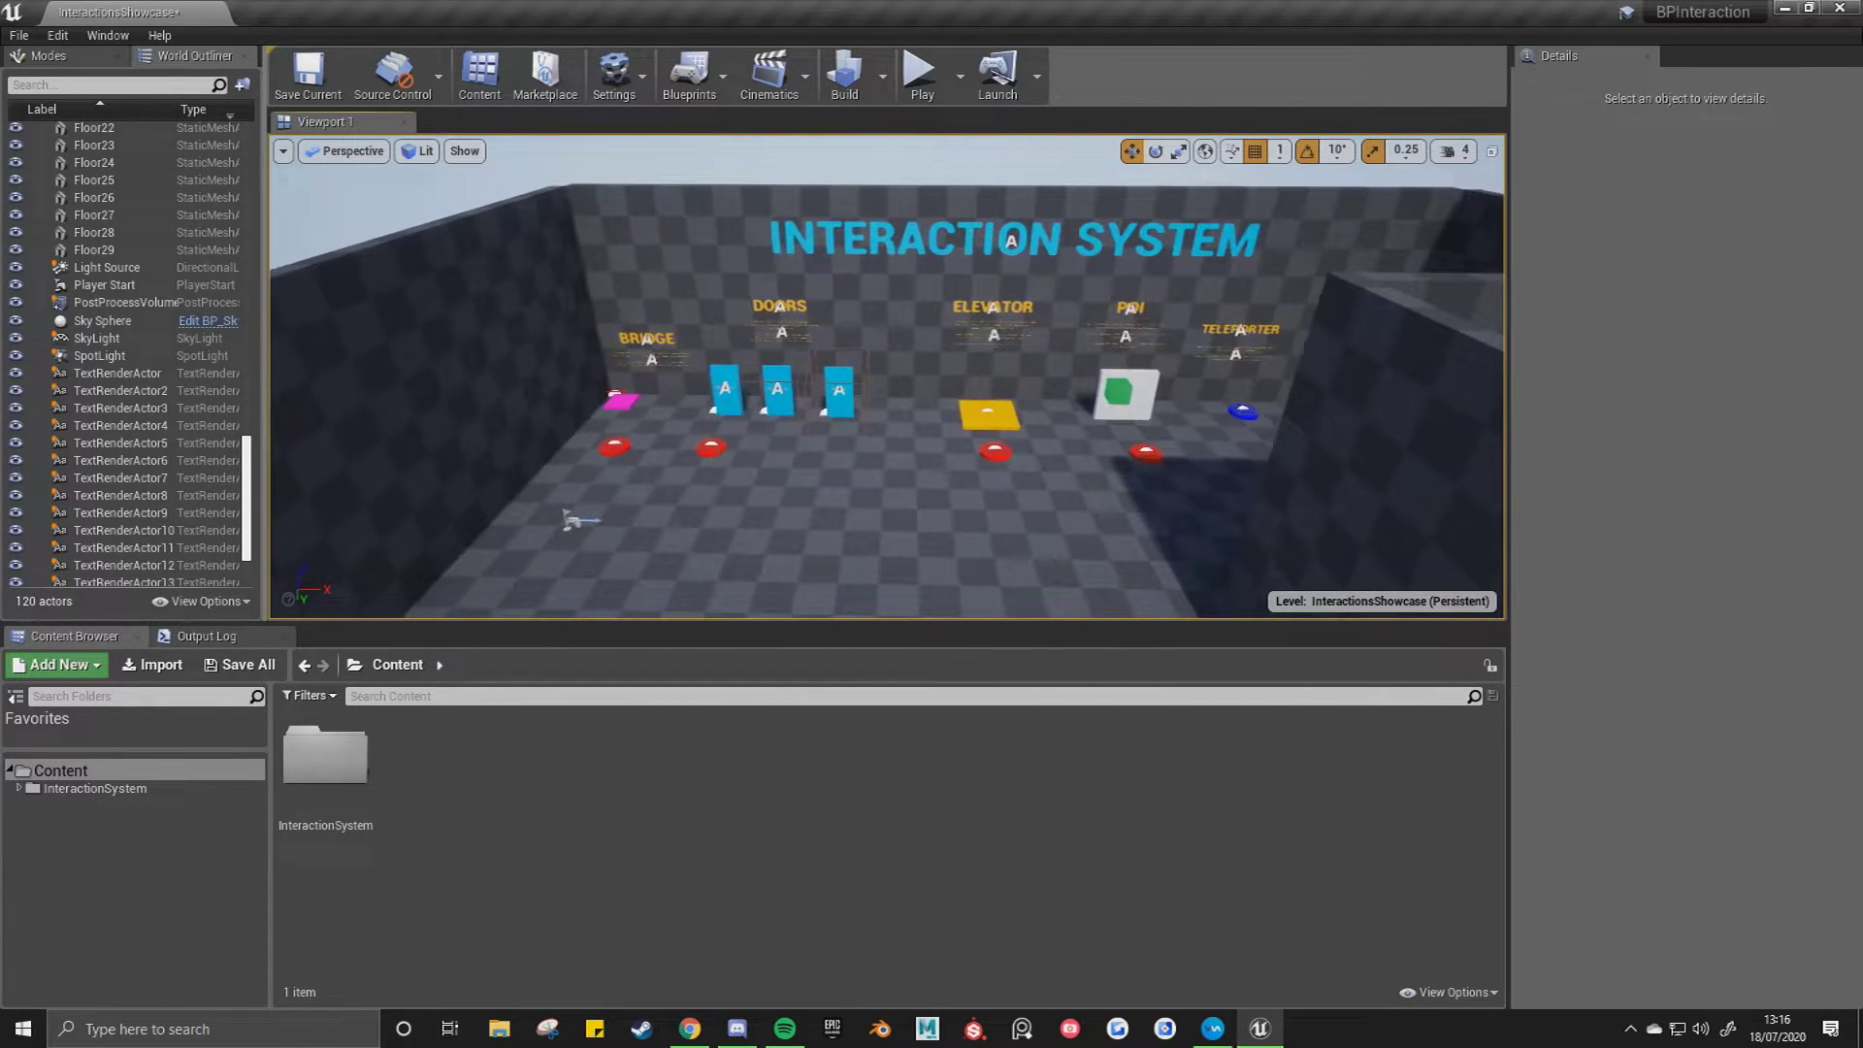
Select the pink bridge, adjust its Distance target to about X 383, and preview and reset the bridge's extension.
{"action": "right_click_drag", "start_coordinate": [621, 388], "coordinate": [599, 435]}
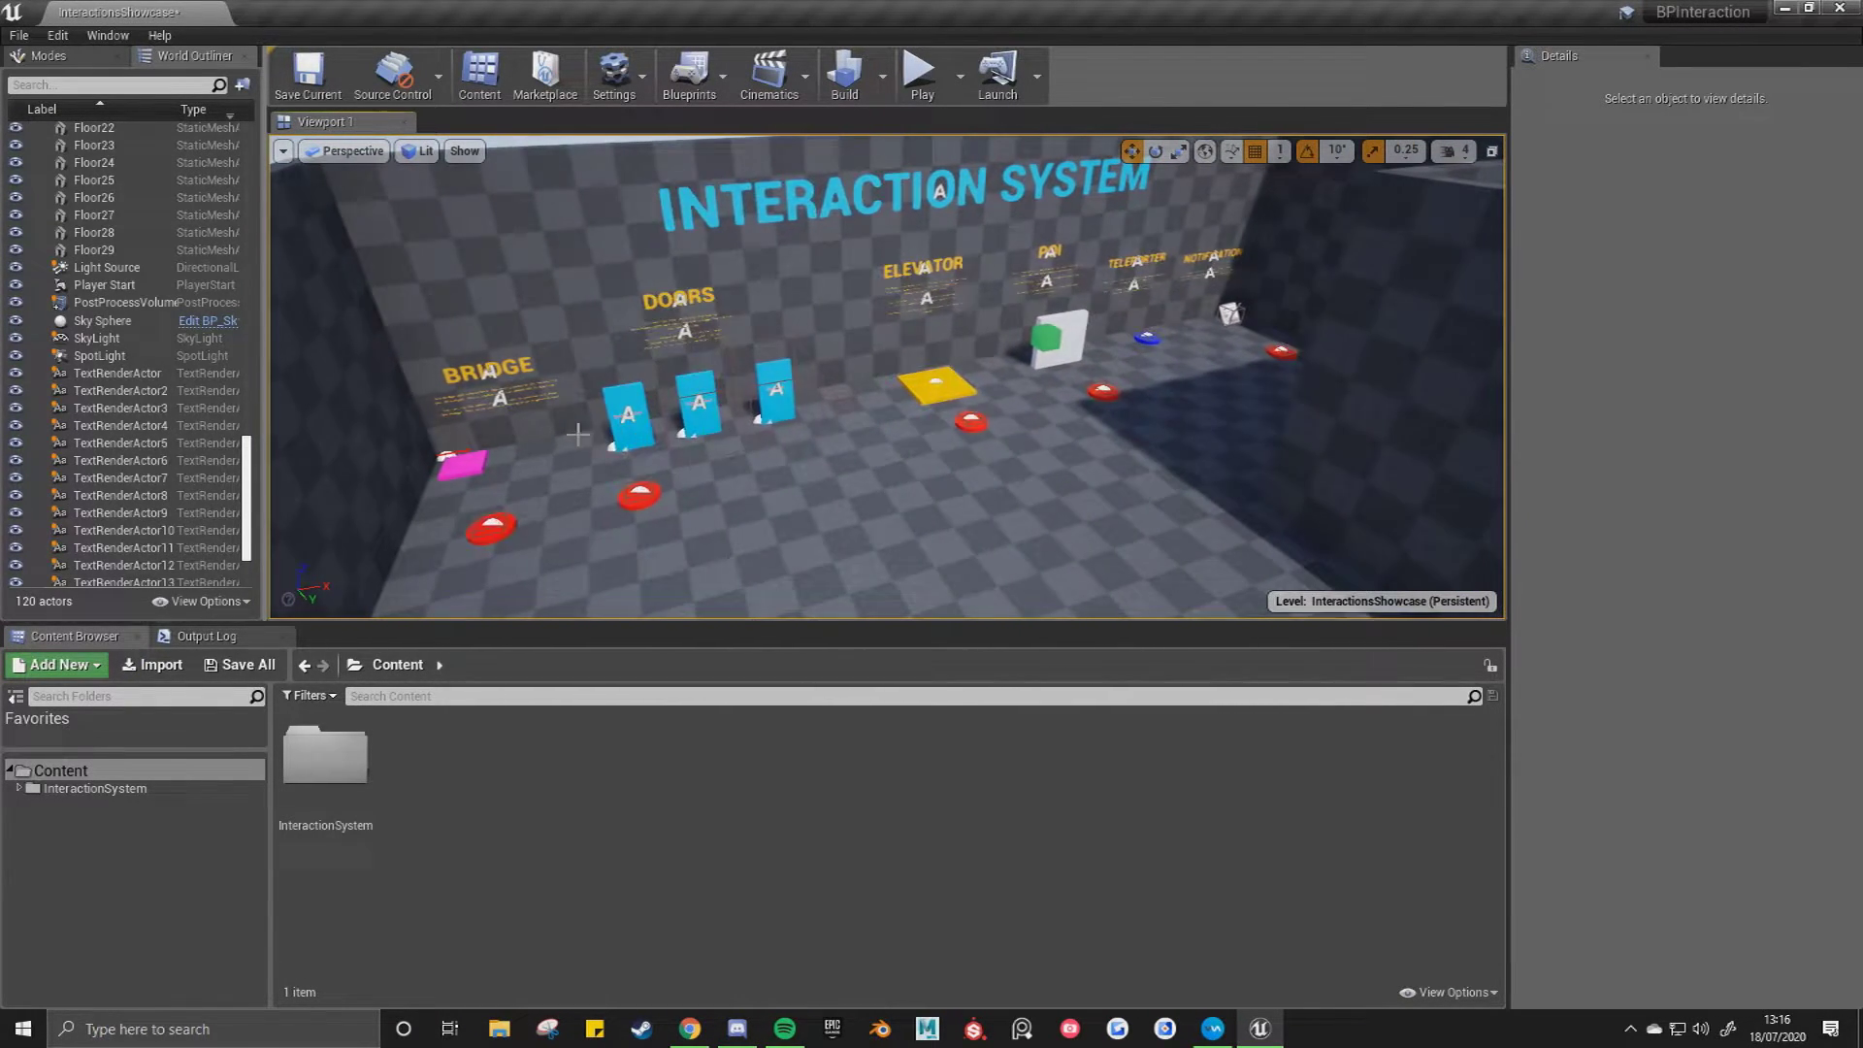
{"action": "right_click_drag", "start_coordinate": [842, 352], "coordinate": [800, 406]}
{"action": "key", "text": "w"}
{"action": "left_click", "coordinate": [799, 407]}
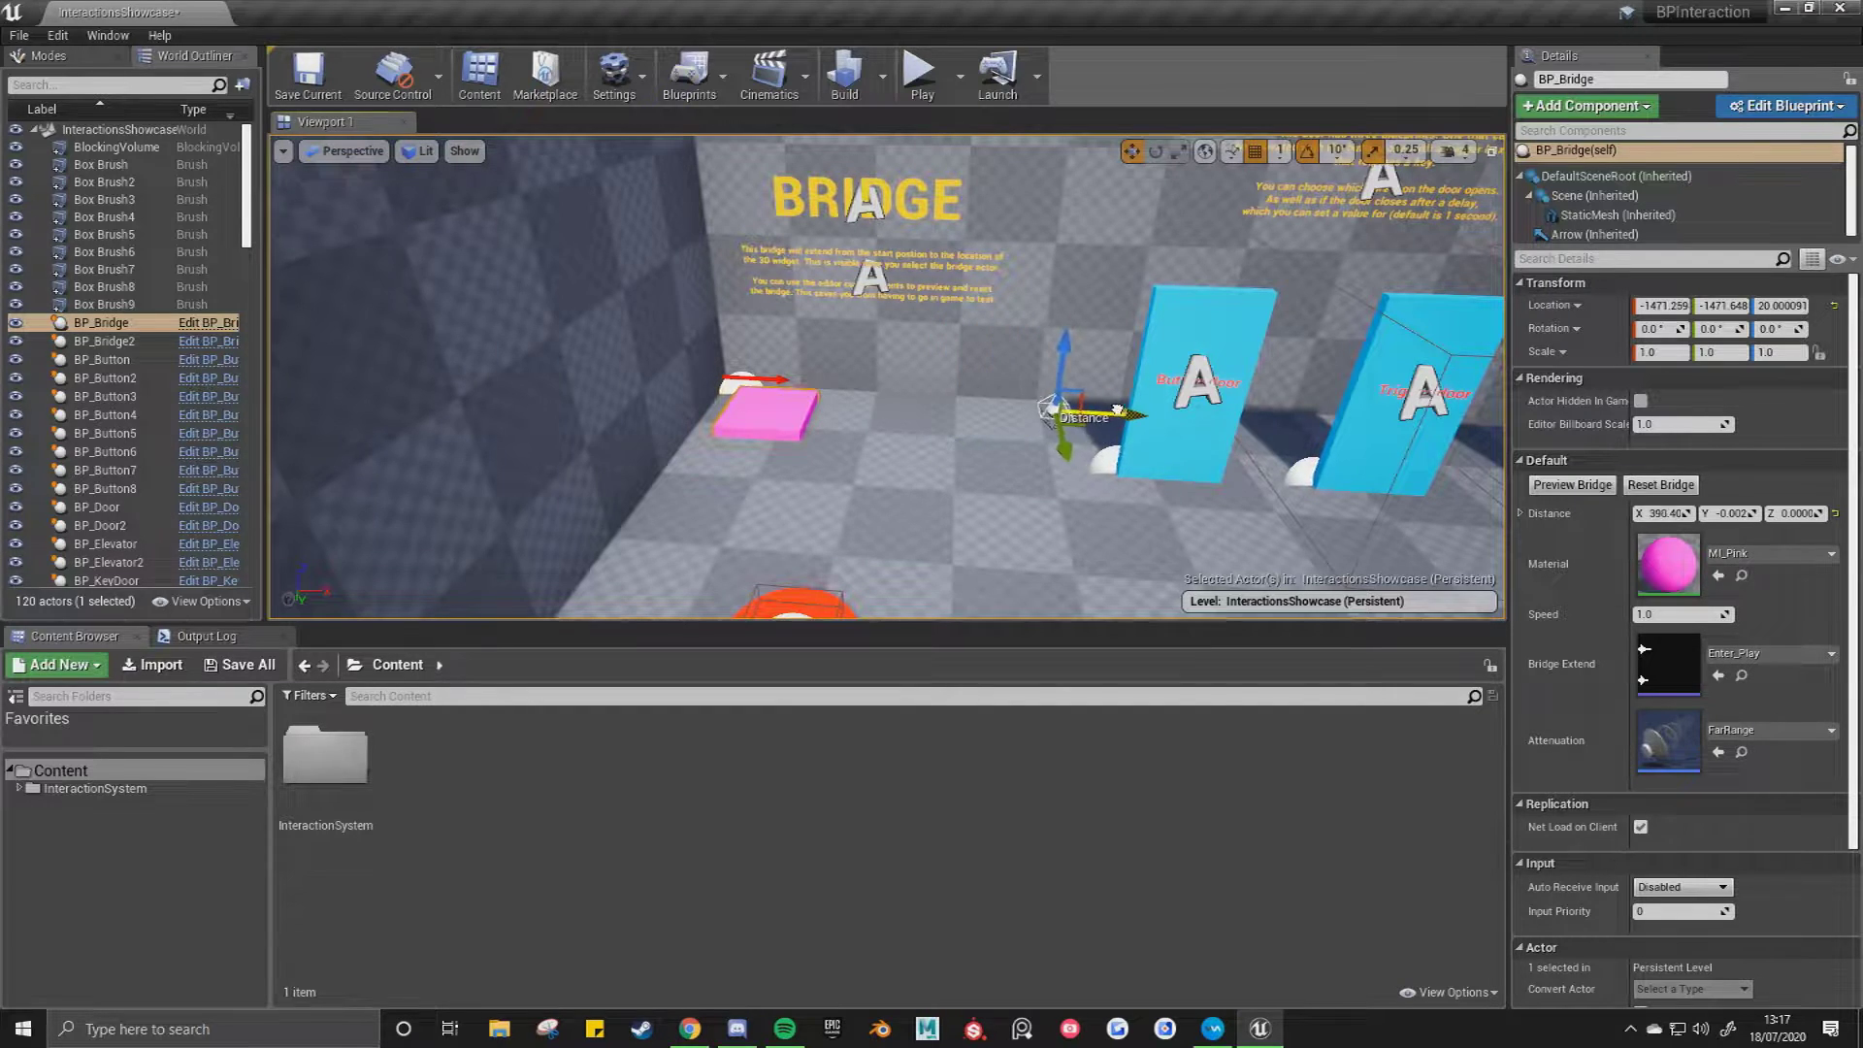
{"action": "left_click", "coordinate": [1560, 485]}
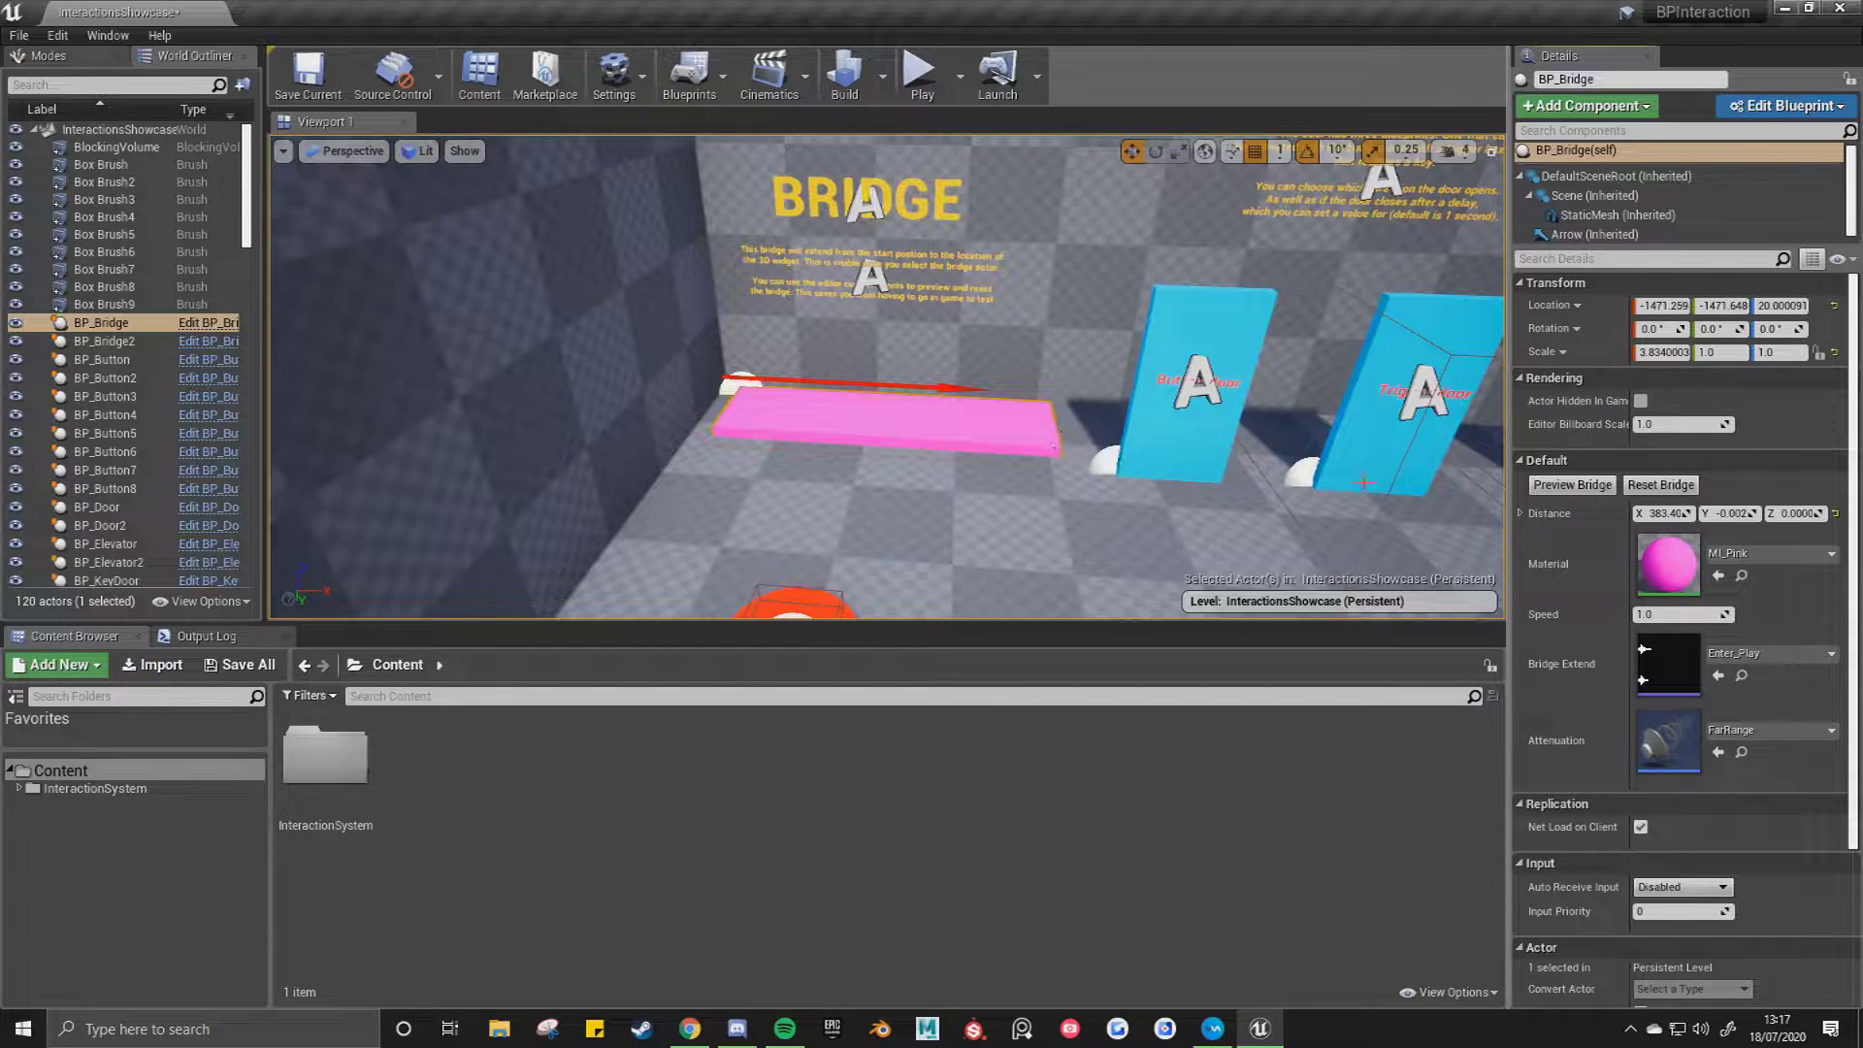
{"action": "left_click", "coordinate": [1684, 496]}
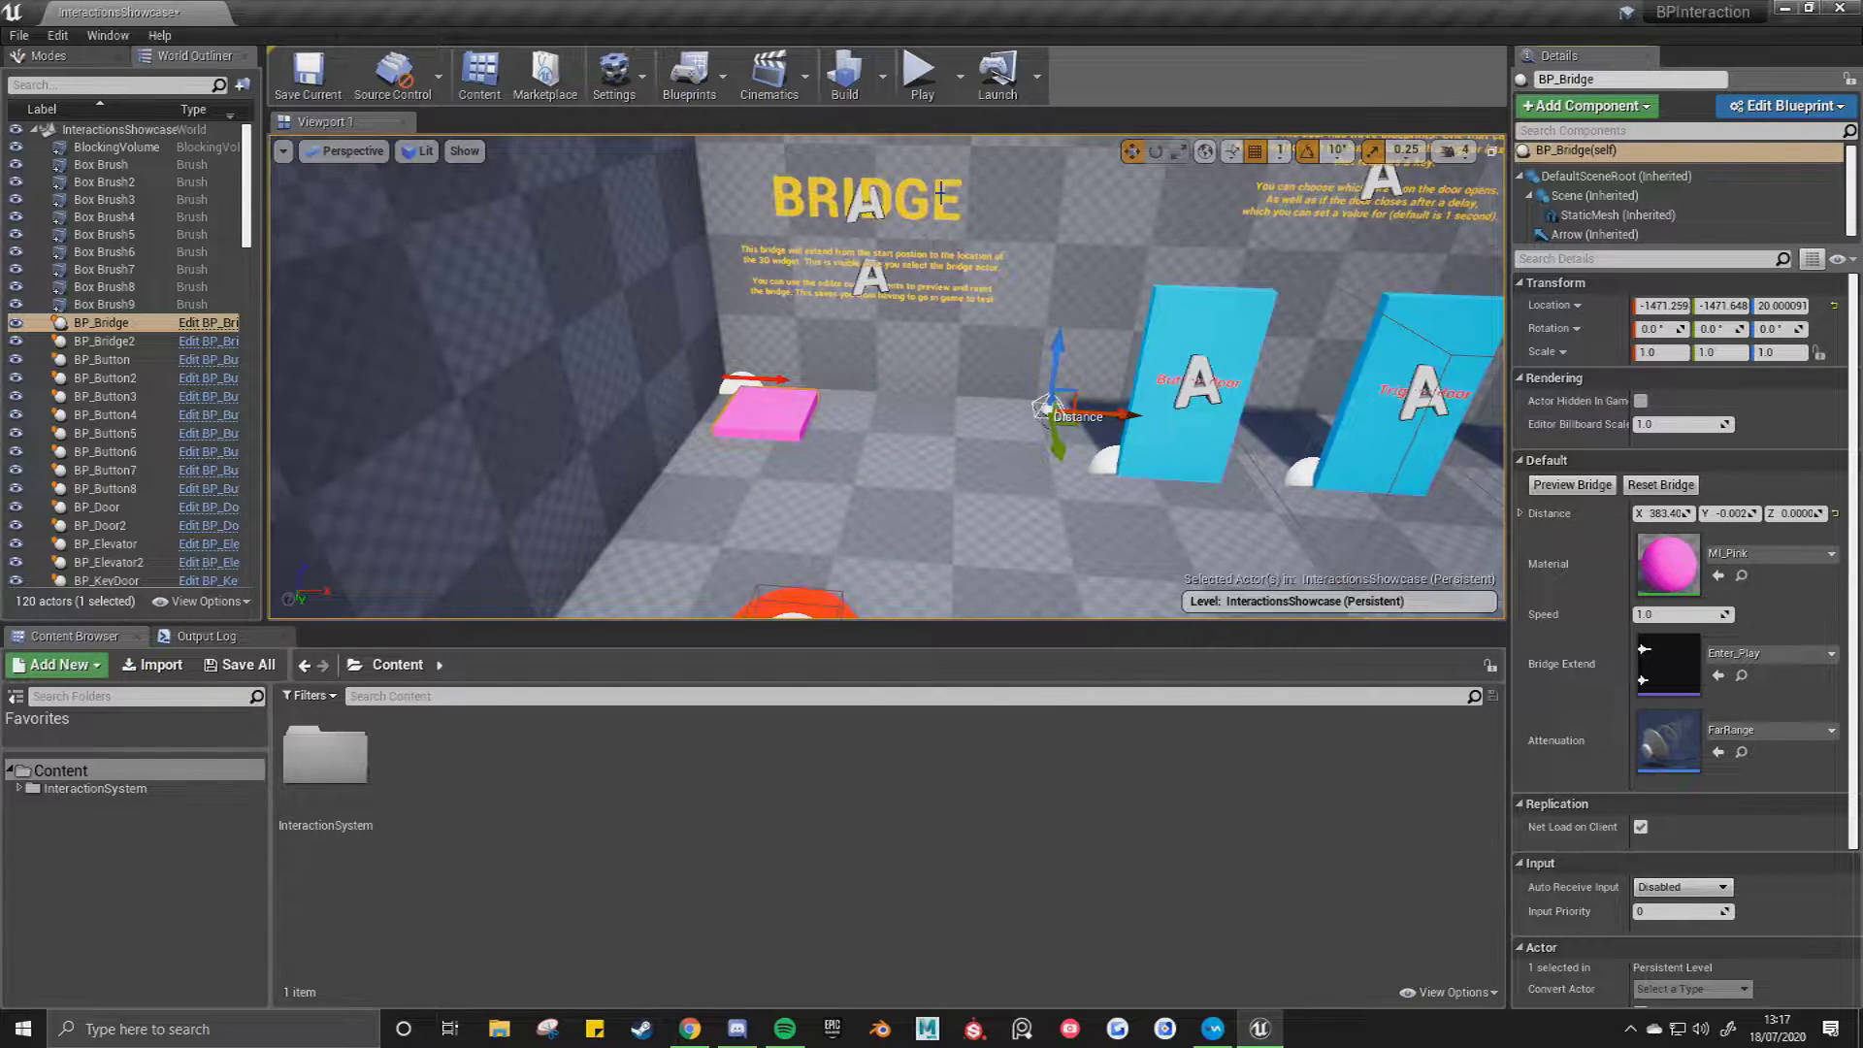
Select the first blue door and the key door in the DOORS area to examine their opening, material and sound settings.
{"action": "key", "text": "s"}
{"action": "right_click_drag", "start_coordinate": [1042, 419], "coordinate": [1133, 378]}
{"action": "key", "text": "w"}
{"action": "right_click_drag", "start_coordinate": [885, 379], "coordinate": [885, 401]}
{"action": "key", "text": "s"}
{"action": "left_click", "coordinate": [784, 441]}
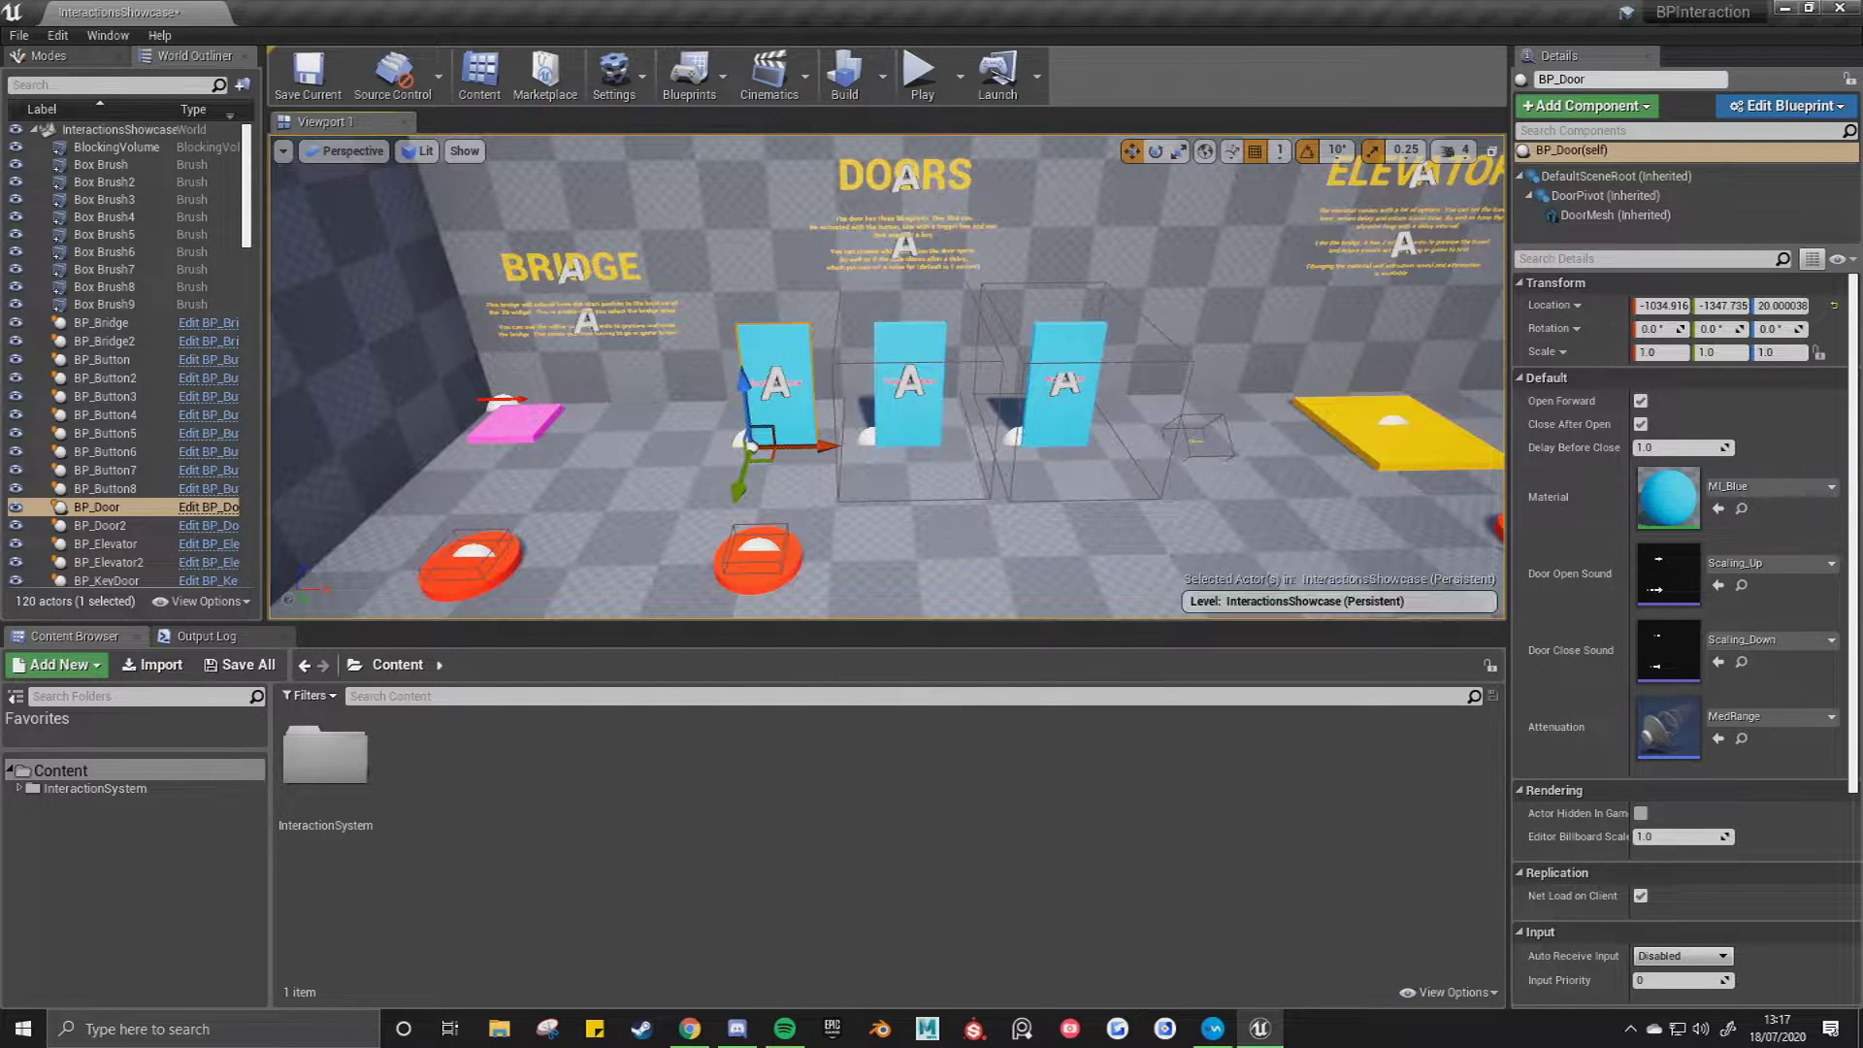
{"action": "key", "text": "d"}
{"action": "key", "text": "w"}
{"action": "right_click_drag", "start_coordinate": [889, 428], "coordinate": [890, 427]}
{"action": "left_click", "coordinate": [956, 377]}
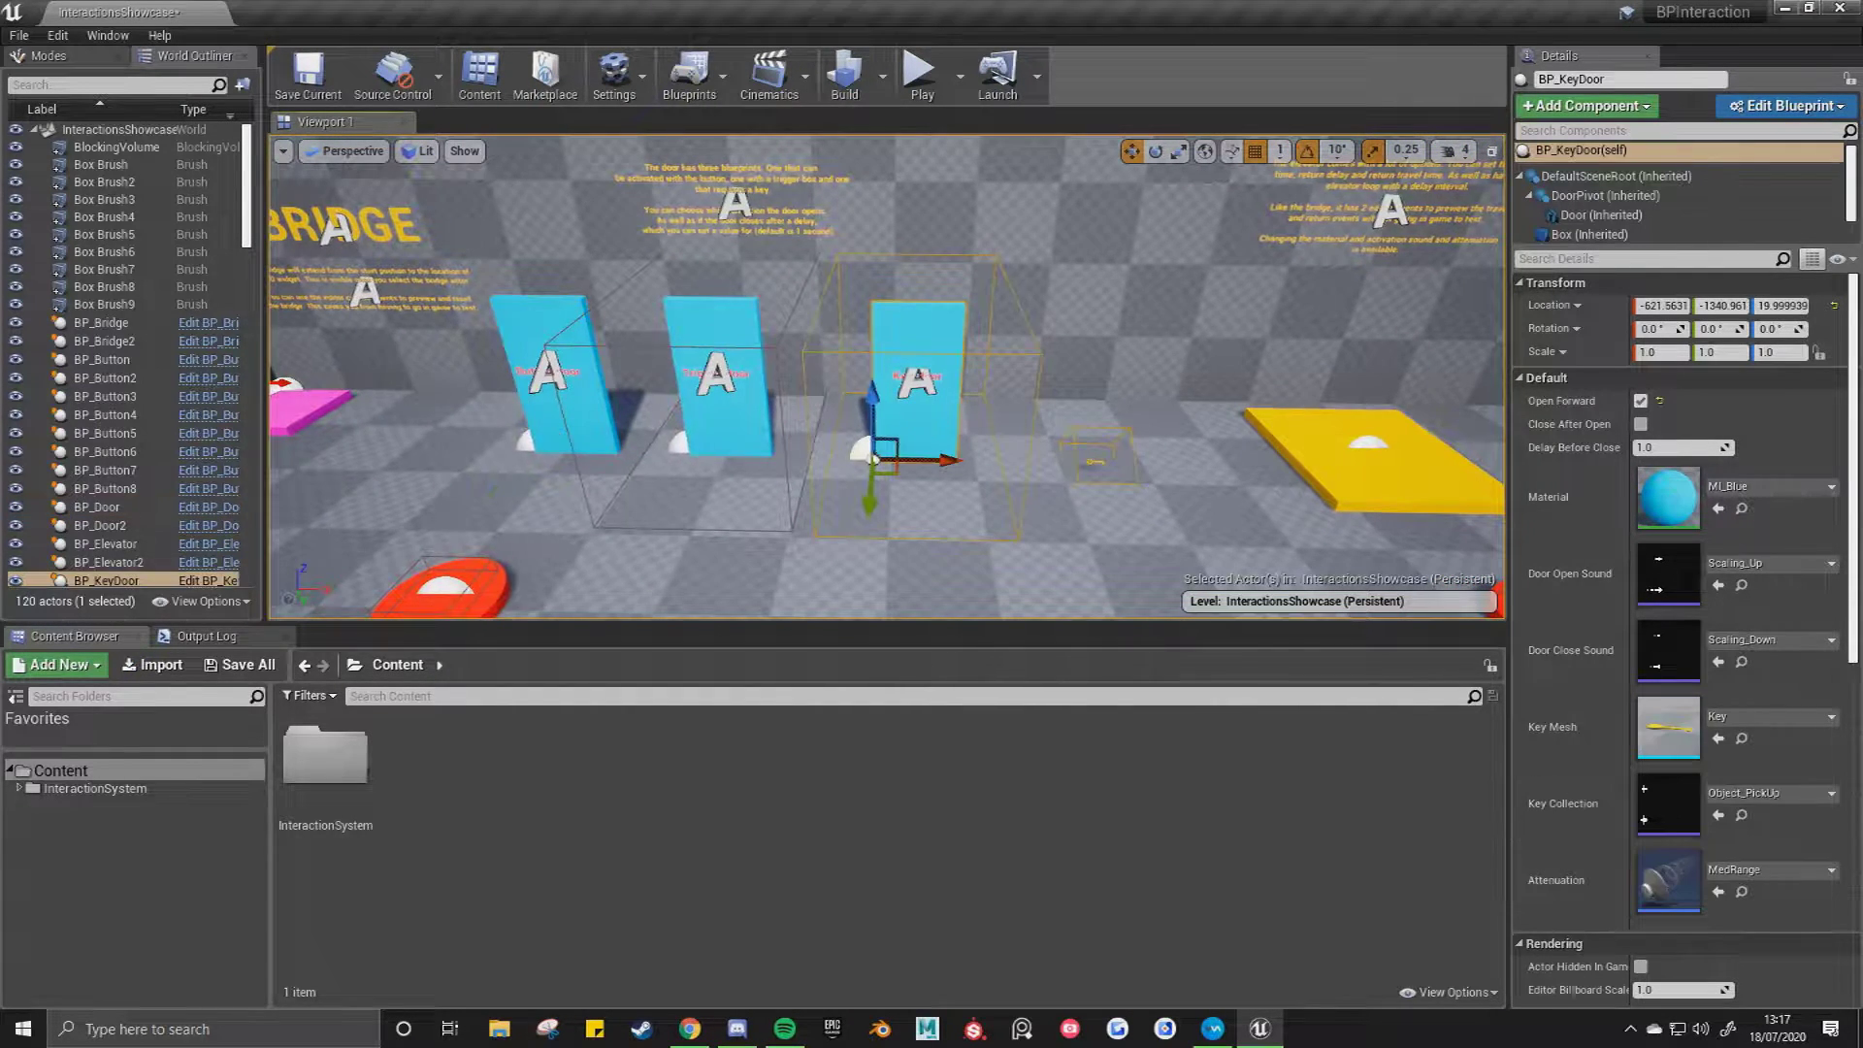
Select the key door's Key component and move it to about X 205, Y -7 relative to the door.
{"action": "key", "text": "s"}
{"action": "key", "text": "a"}
{"action": "right_click_drag", "start_coordinate": [1028, 474], "coordinate": [1029, 474]}
{"action": "key", "text": "d"}
{"action": "key", "text": "w"}
{"action": "scroll", "coordinate": [1611, 232], "scroll_direction": "down", "scroll_amount": 1}
{"action": "left_click", "coordinate": [1591, 223]}
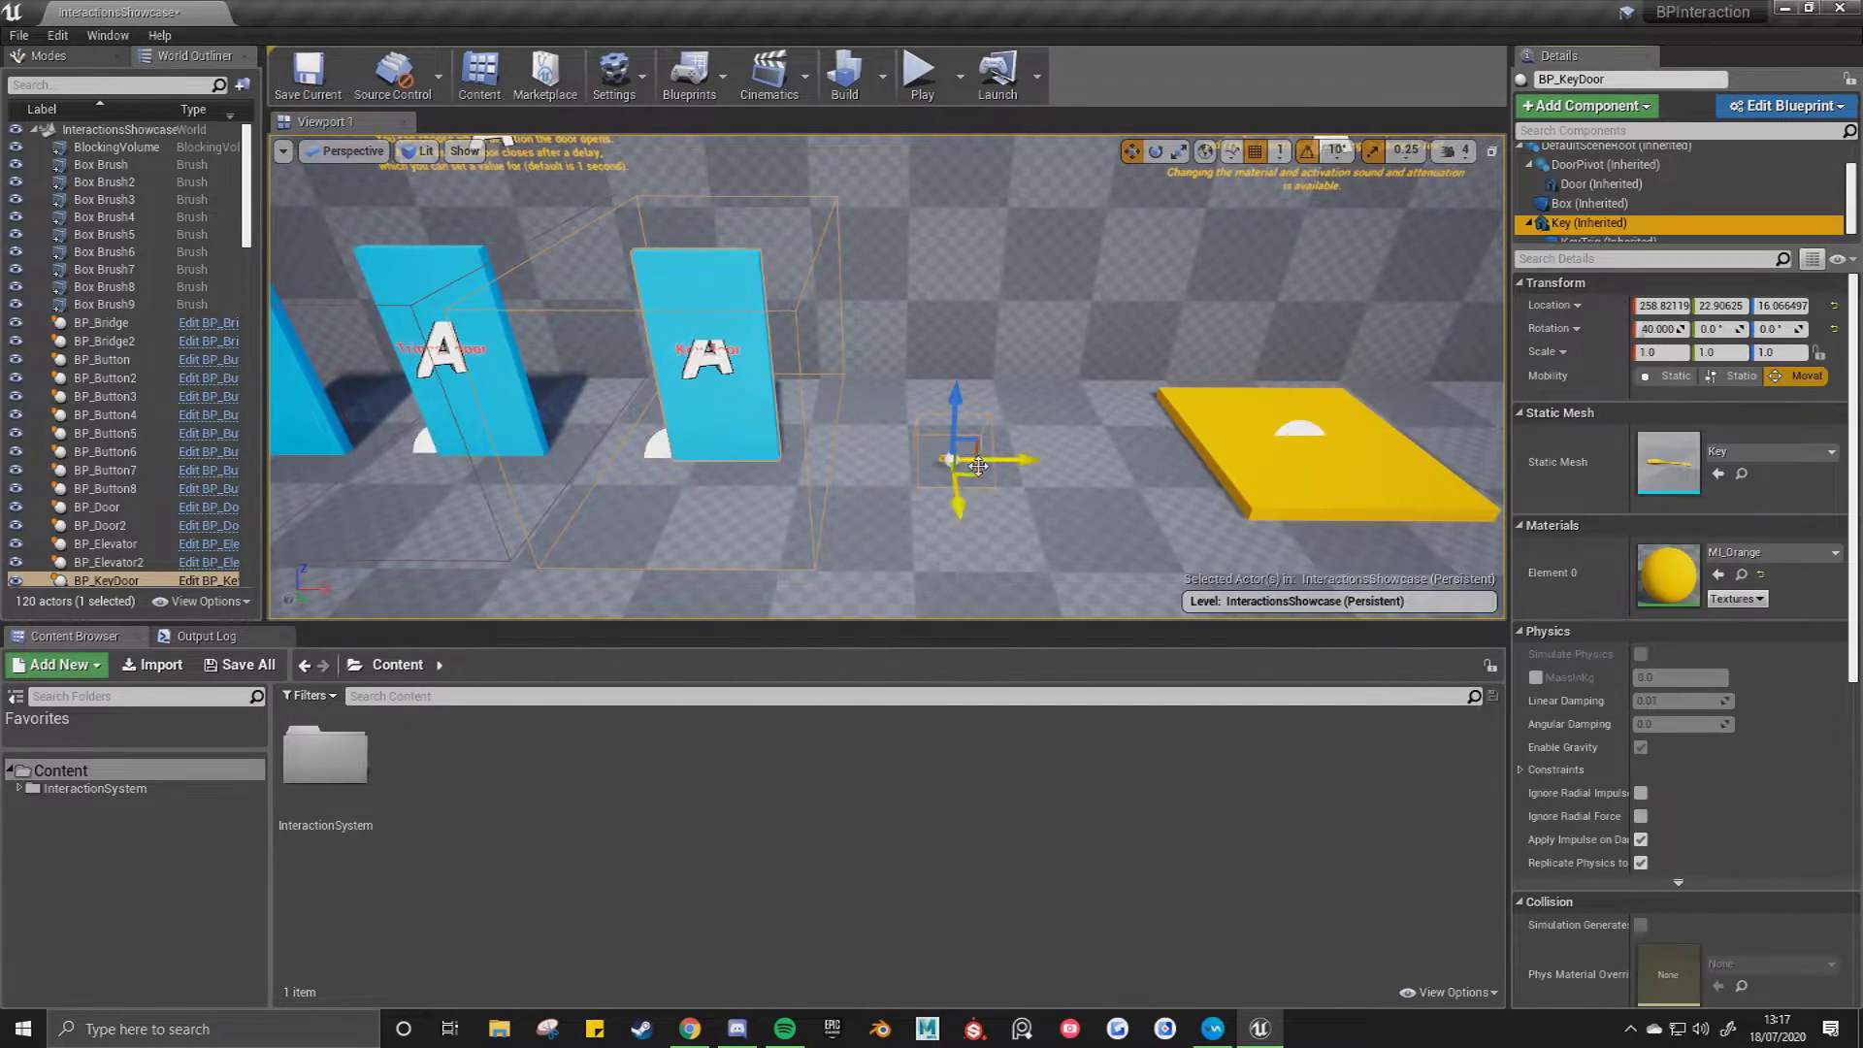
{"action": "left_click_drag", "start_coordinate": [923, 451], "coordinate": [920, 451]}
Move the yellow elevator's Distance to Move target to X 372, Y 390, Z 662, and reset the previewed elevator location.
{"action": "key", "text": "s"}
{"action": "right_click_drag", "start_coordinate": [921, 451], "coordinate": [921, 451]}
{"action": "left_click_drag", "start_coordinate": [989, 529], "coordinate": [909, 449]}
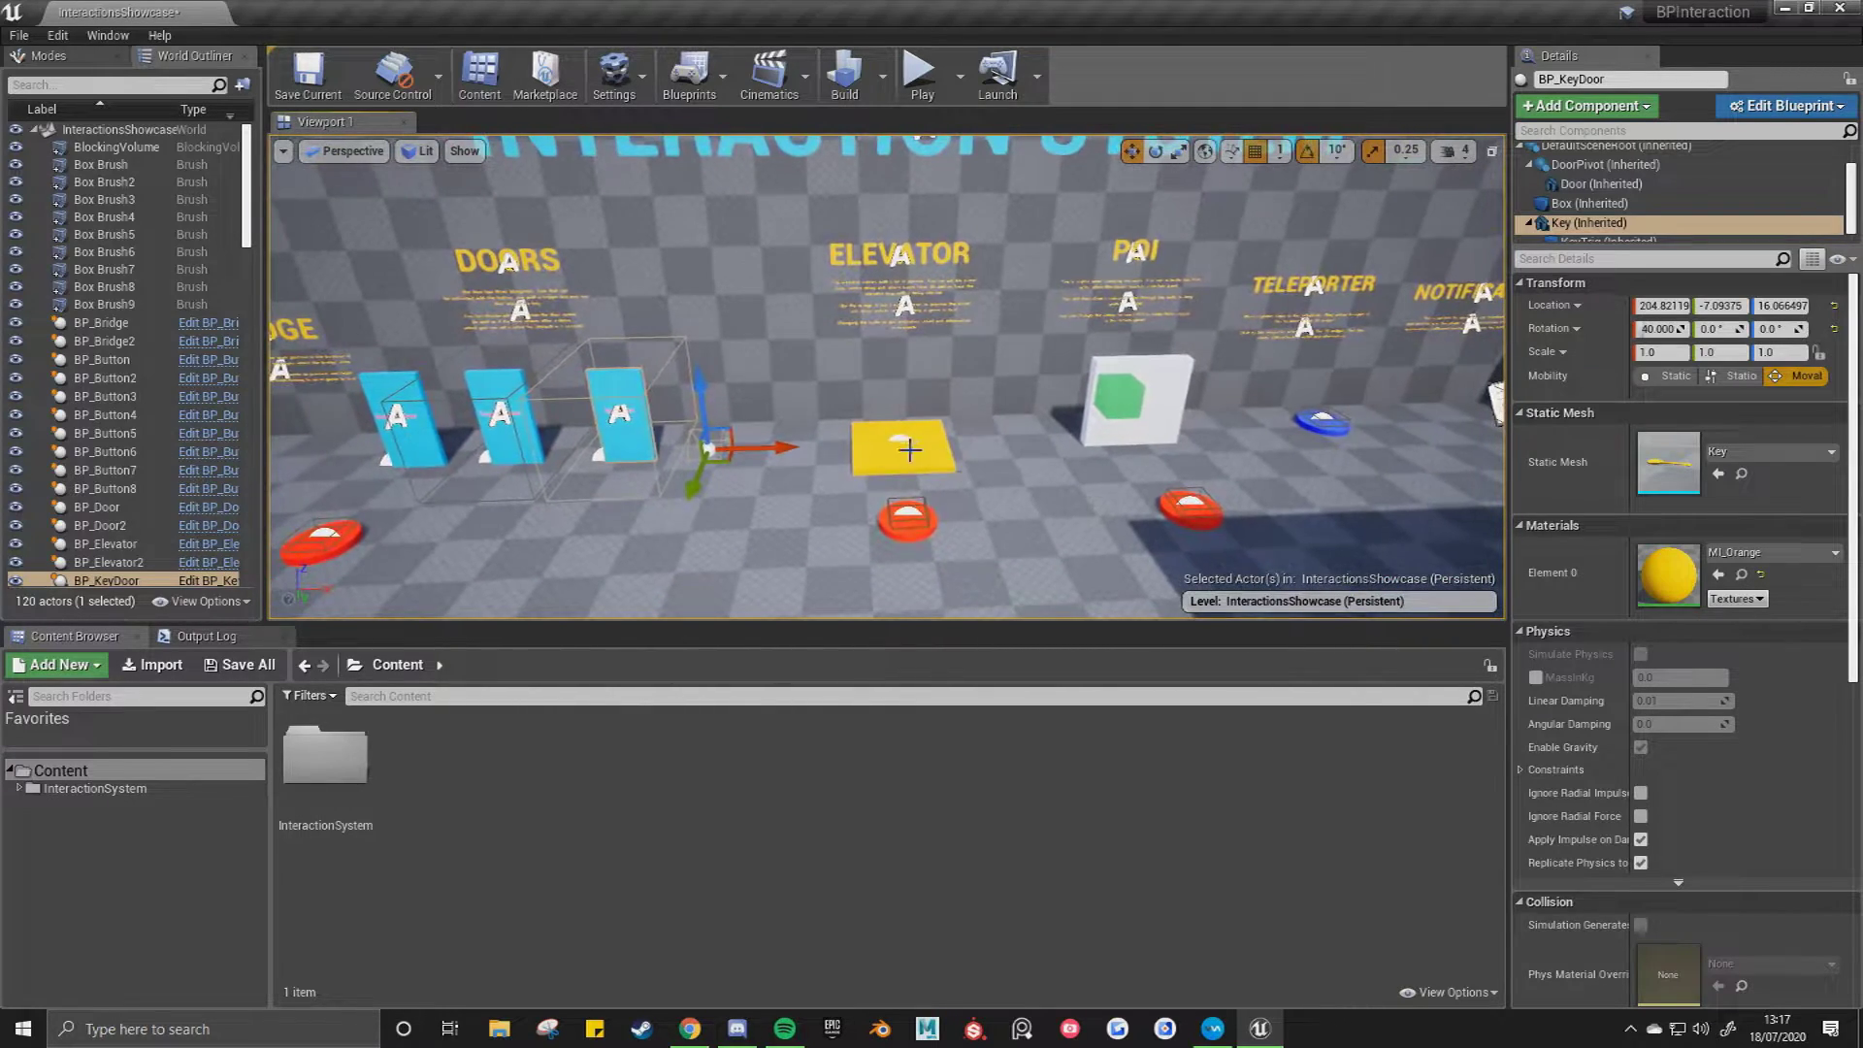
{"action": "left_click", "coordinate": [899, 447]}
{"action": "mouse_move", "coordinate": [899, 446]}
{"action": "right_mouse_down"}
{"action": "mouse_move", "coordinate": [899, 398]}
{"action": "mouse_move", "coordinate": [915, 422]}
{"action": "right_mouse_up"}
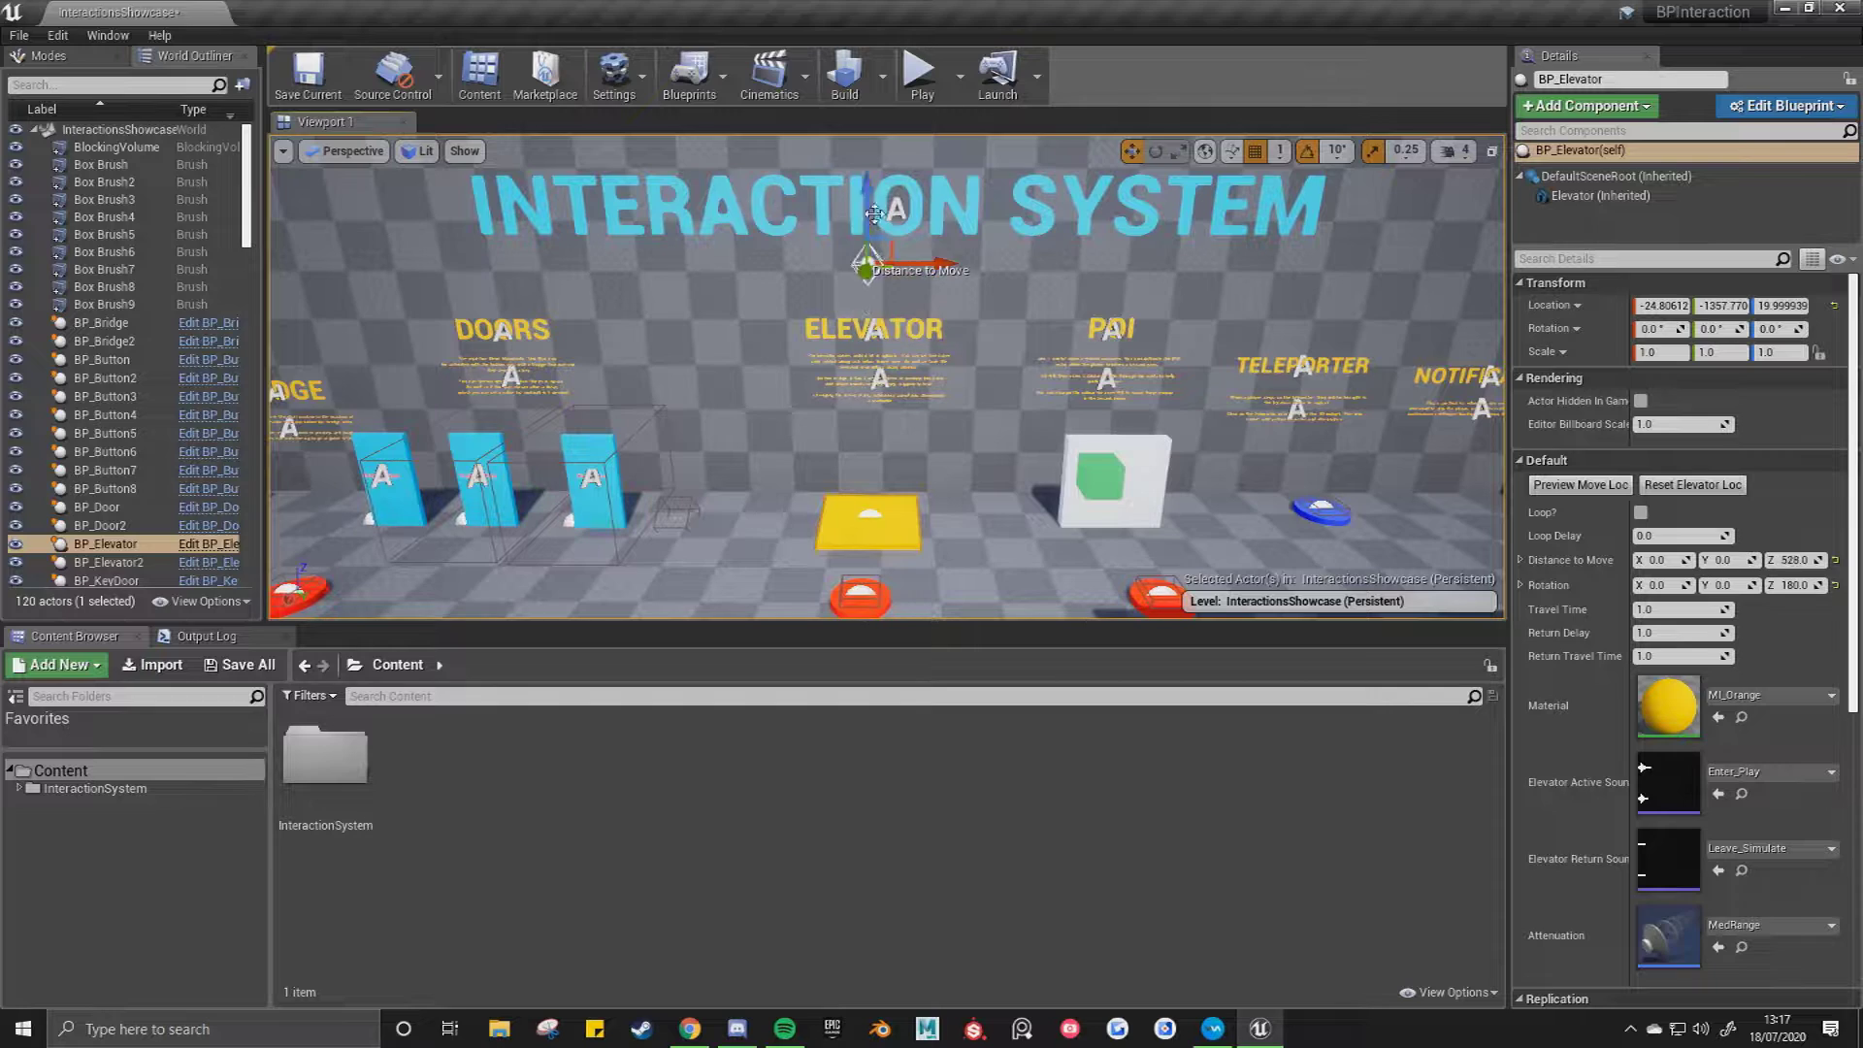
{"action": "right_click_drag", "start_coordinate": [874, 214], "coordinate": [901, 247]}
{"action": "key", "text": "s"}
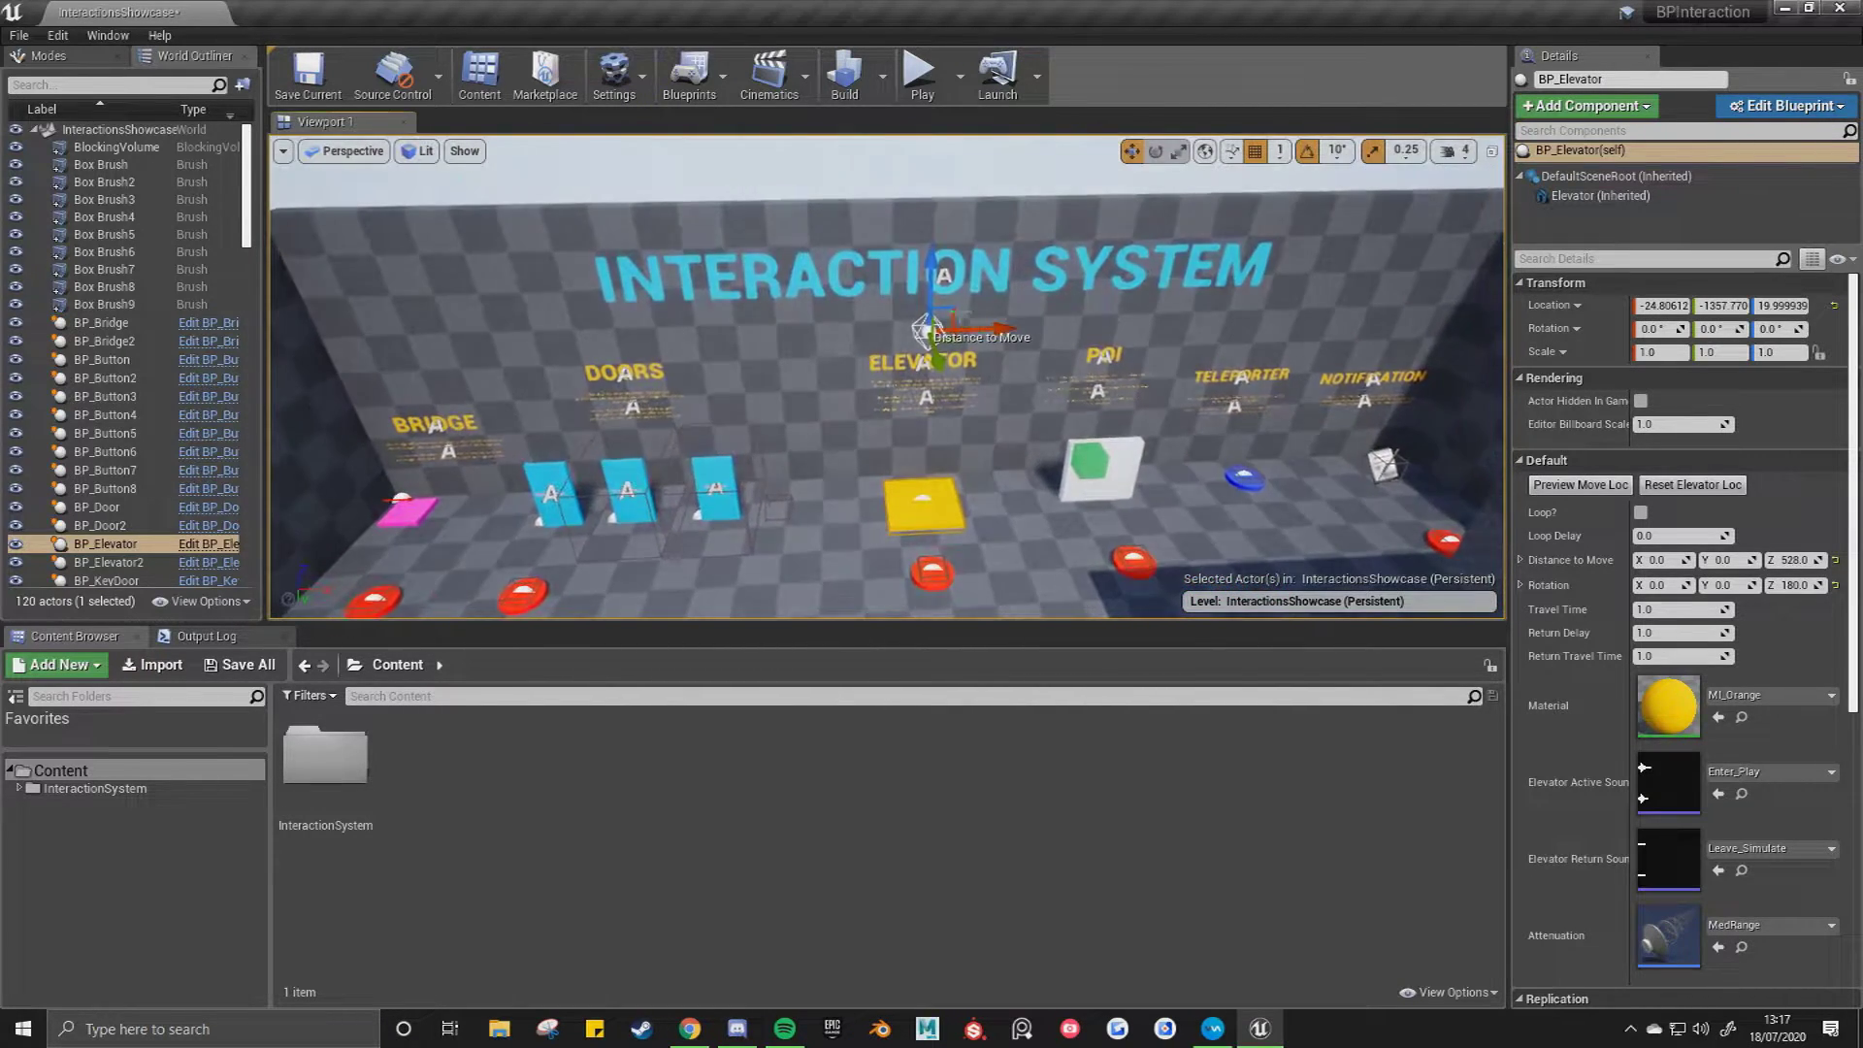
{"action": "left_click_drag", "start_coordinate": [959, 310], "coordinate": [1111, 300]}
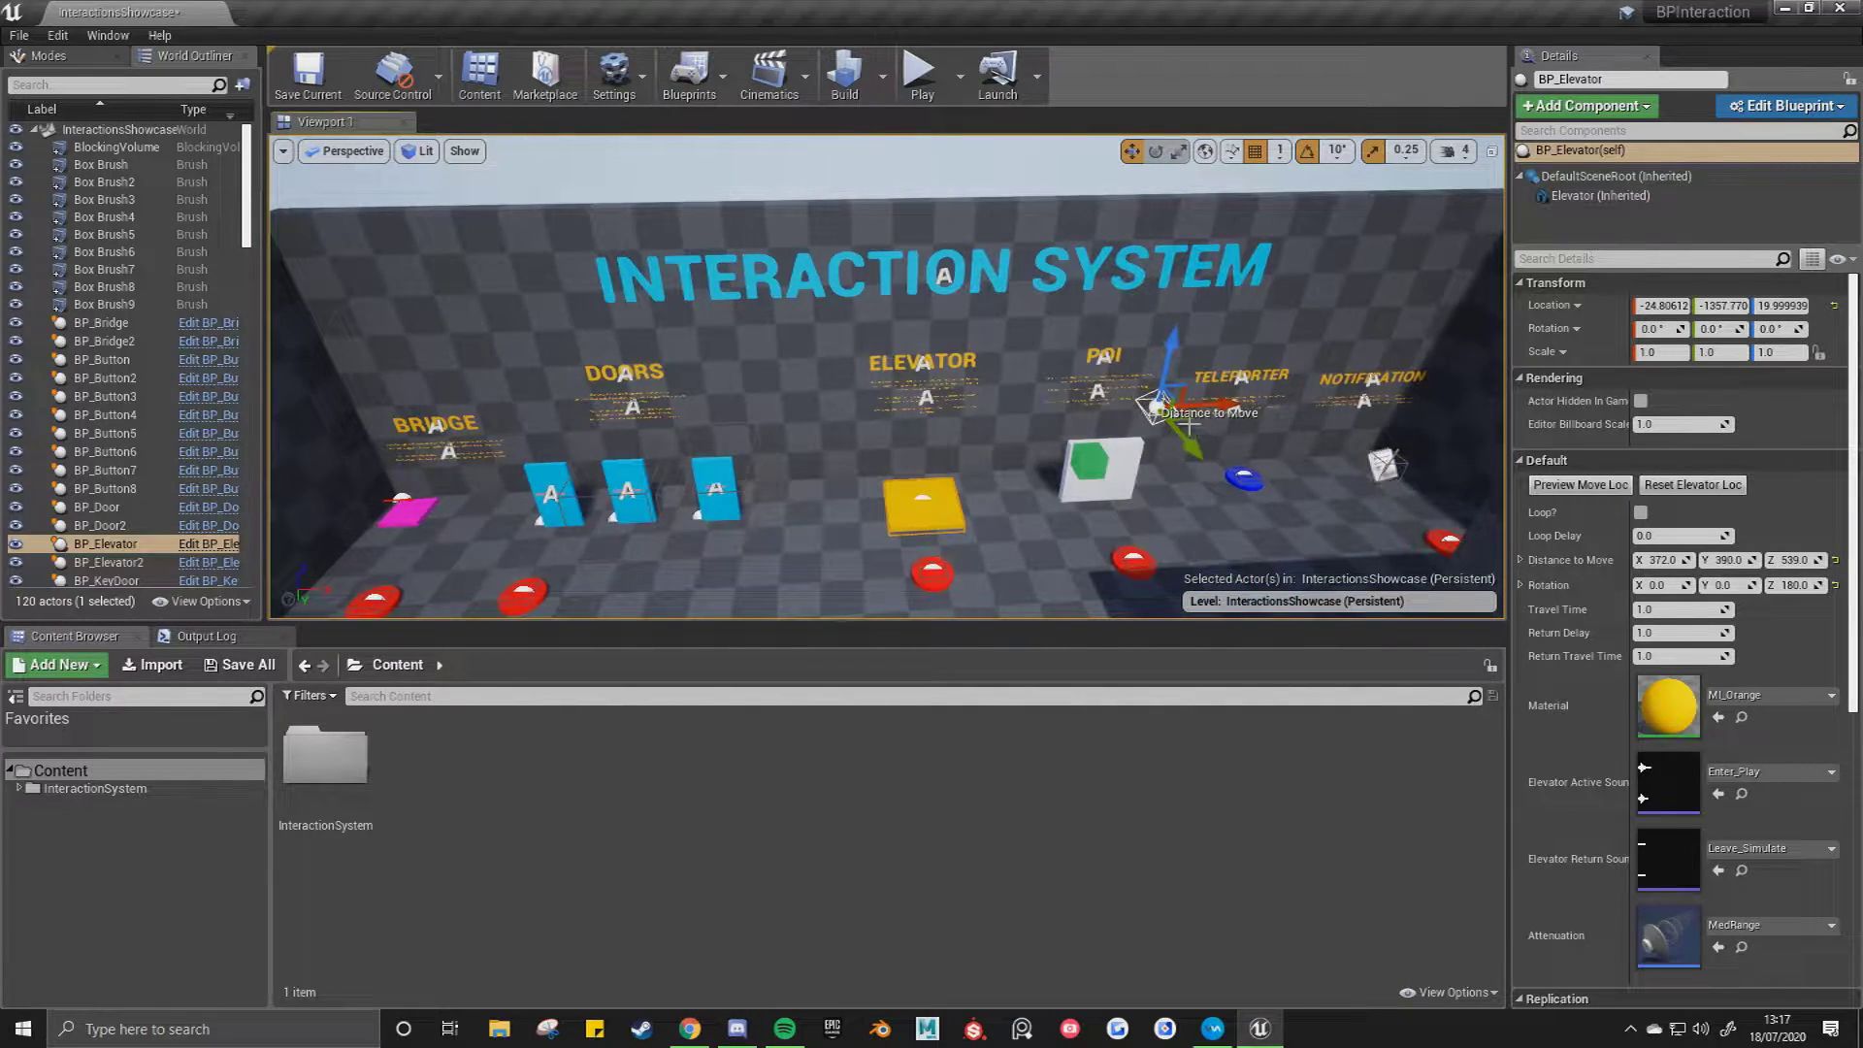
{"action": "key", "text": "a"}
{"action": "right_click_drag", "start_coordinate": [1190, 281], "coordinate": [1232, 289]}
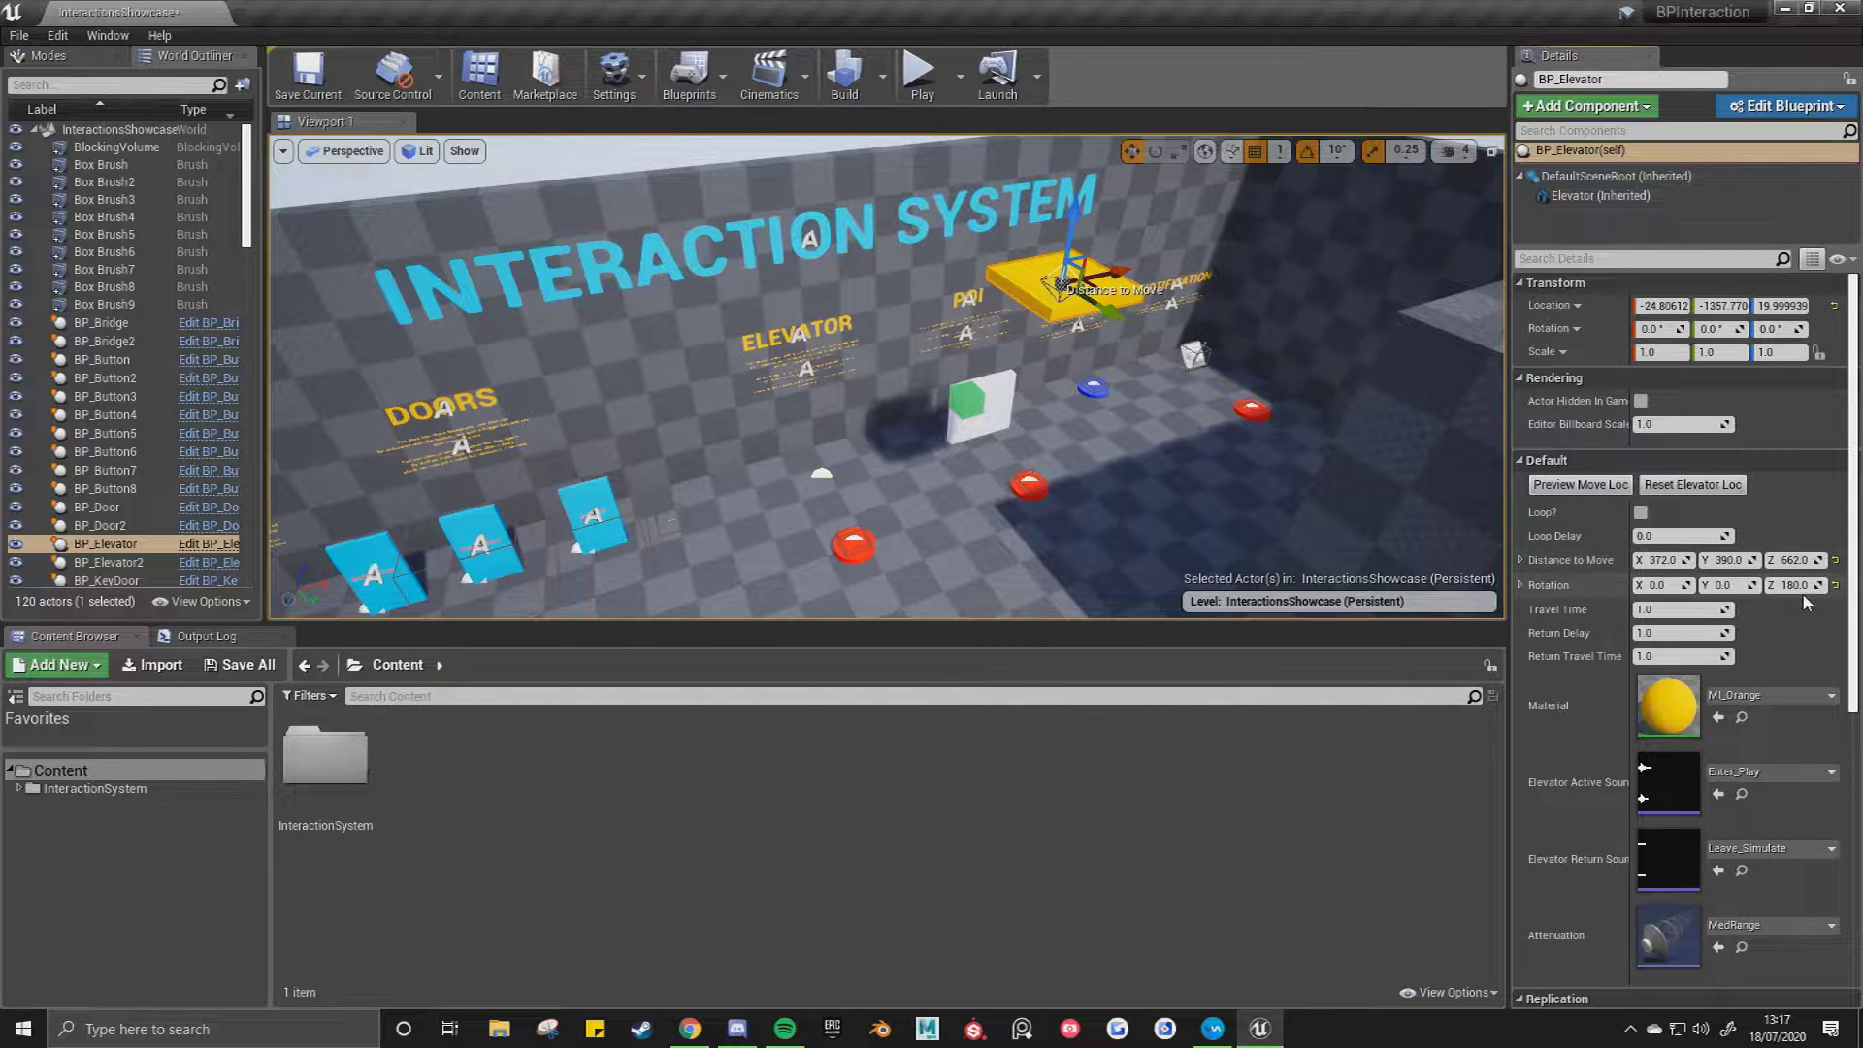
{"action": "left_click", "coordinate": [1720, 488]}
Play the level, run the character onto the red button in front of the POI display, and end the play session.
{"action": "right_click_drag", "start_coordinate": [970, 388], "coordinate": [1028, 427]}
{"action": "key", "text": "w"}
{"action": "mouse_move", "coordinate": [877, 394]}
{"action": "right_mouse_down"}
{"action": "mouse_move", "coordinate": [990, 427]}
{"action": "mouse_move", "coordinate": [824, 398]}
{"action": "mouse_move", "coordinate": [582, 417]}
{"action": "mouse_move", "coordinate": [886, 394]}
{"action": "right_mouse_up"}
{"action": "key", "text": "d"}
{"action": "left_click", "coordinate": [921, 76]}
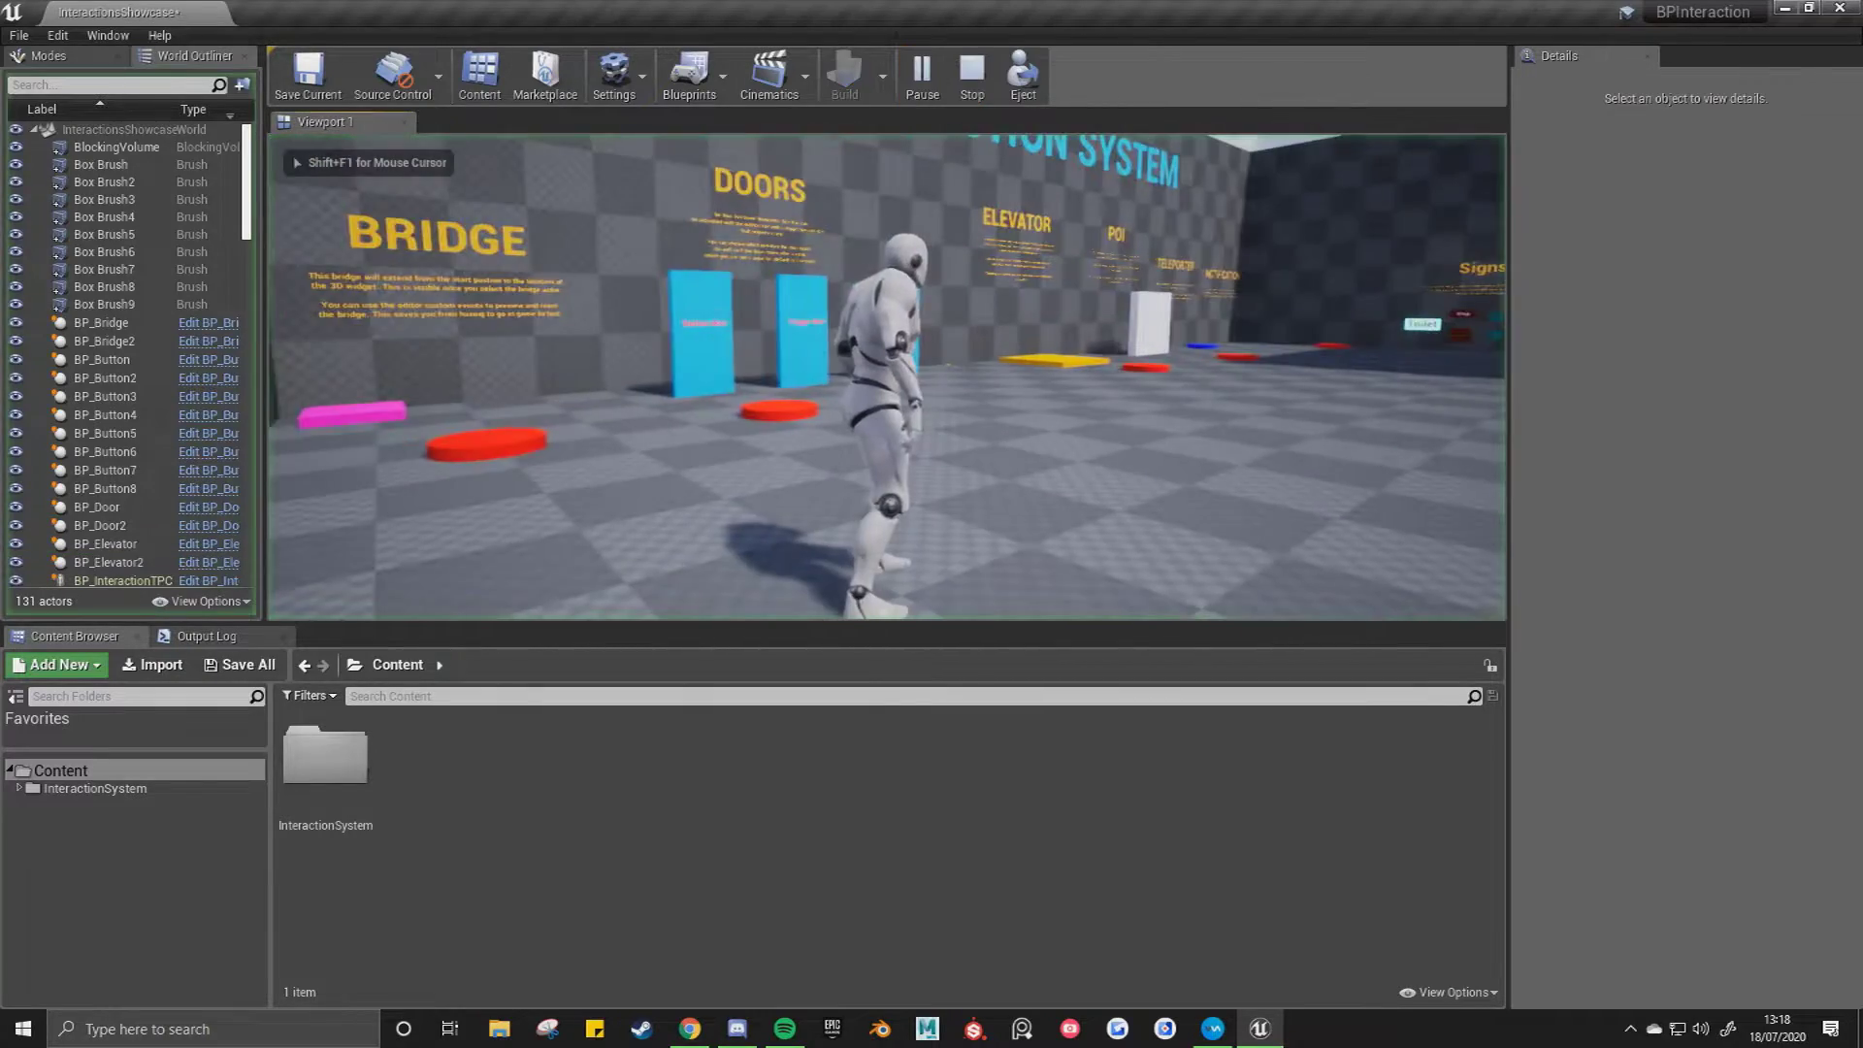
{"action": "key", "text": "w"}
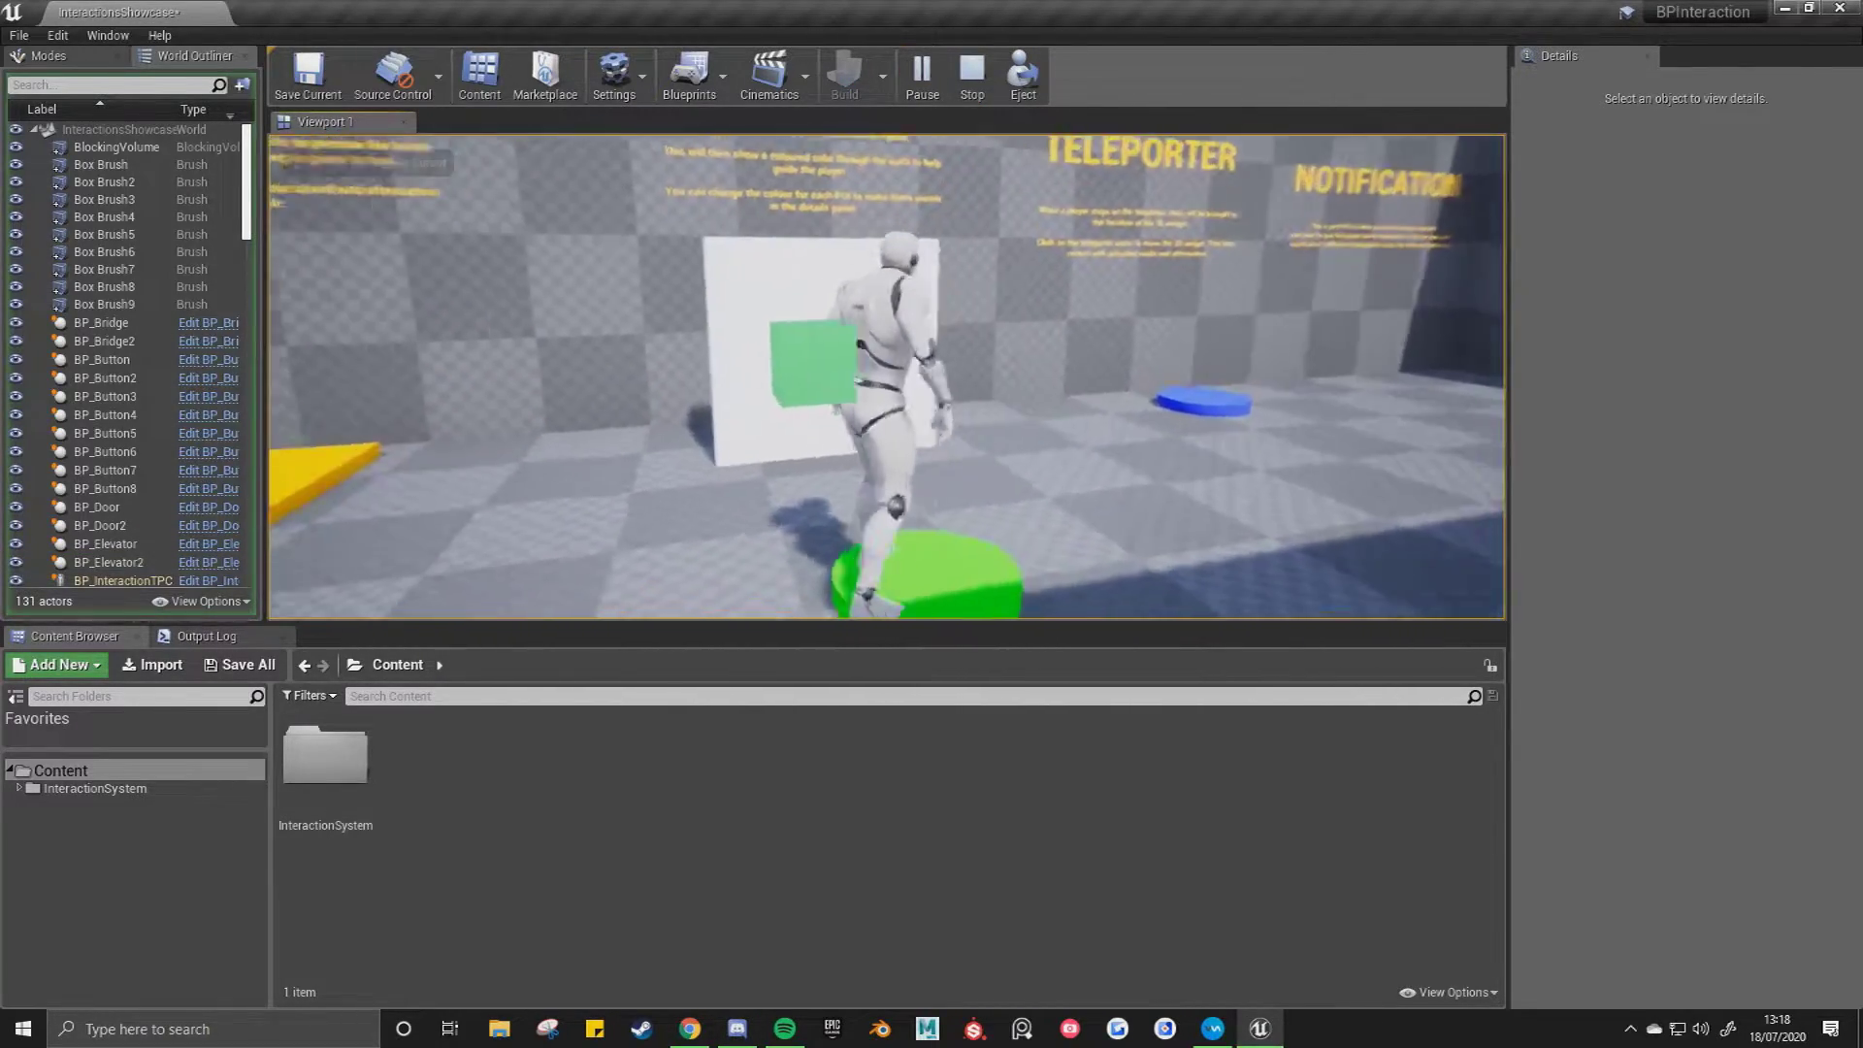
{"action": "key", "text": "s"}
{"action": "key", "text": "shift+F1"}
{"action": "key", "text": "e"}
Select the blue teleporter and examine its teleport location marker and settings.
{"action": "right_click_drag", "start_coordinate": [817, 357], "coordinate": [822, 357]}
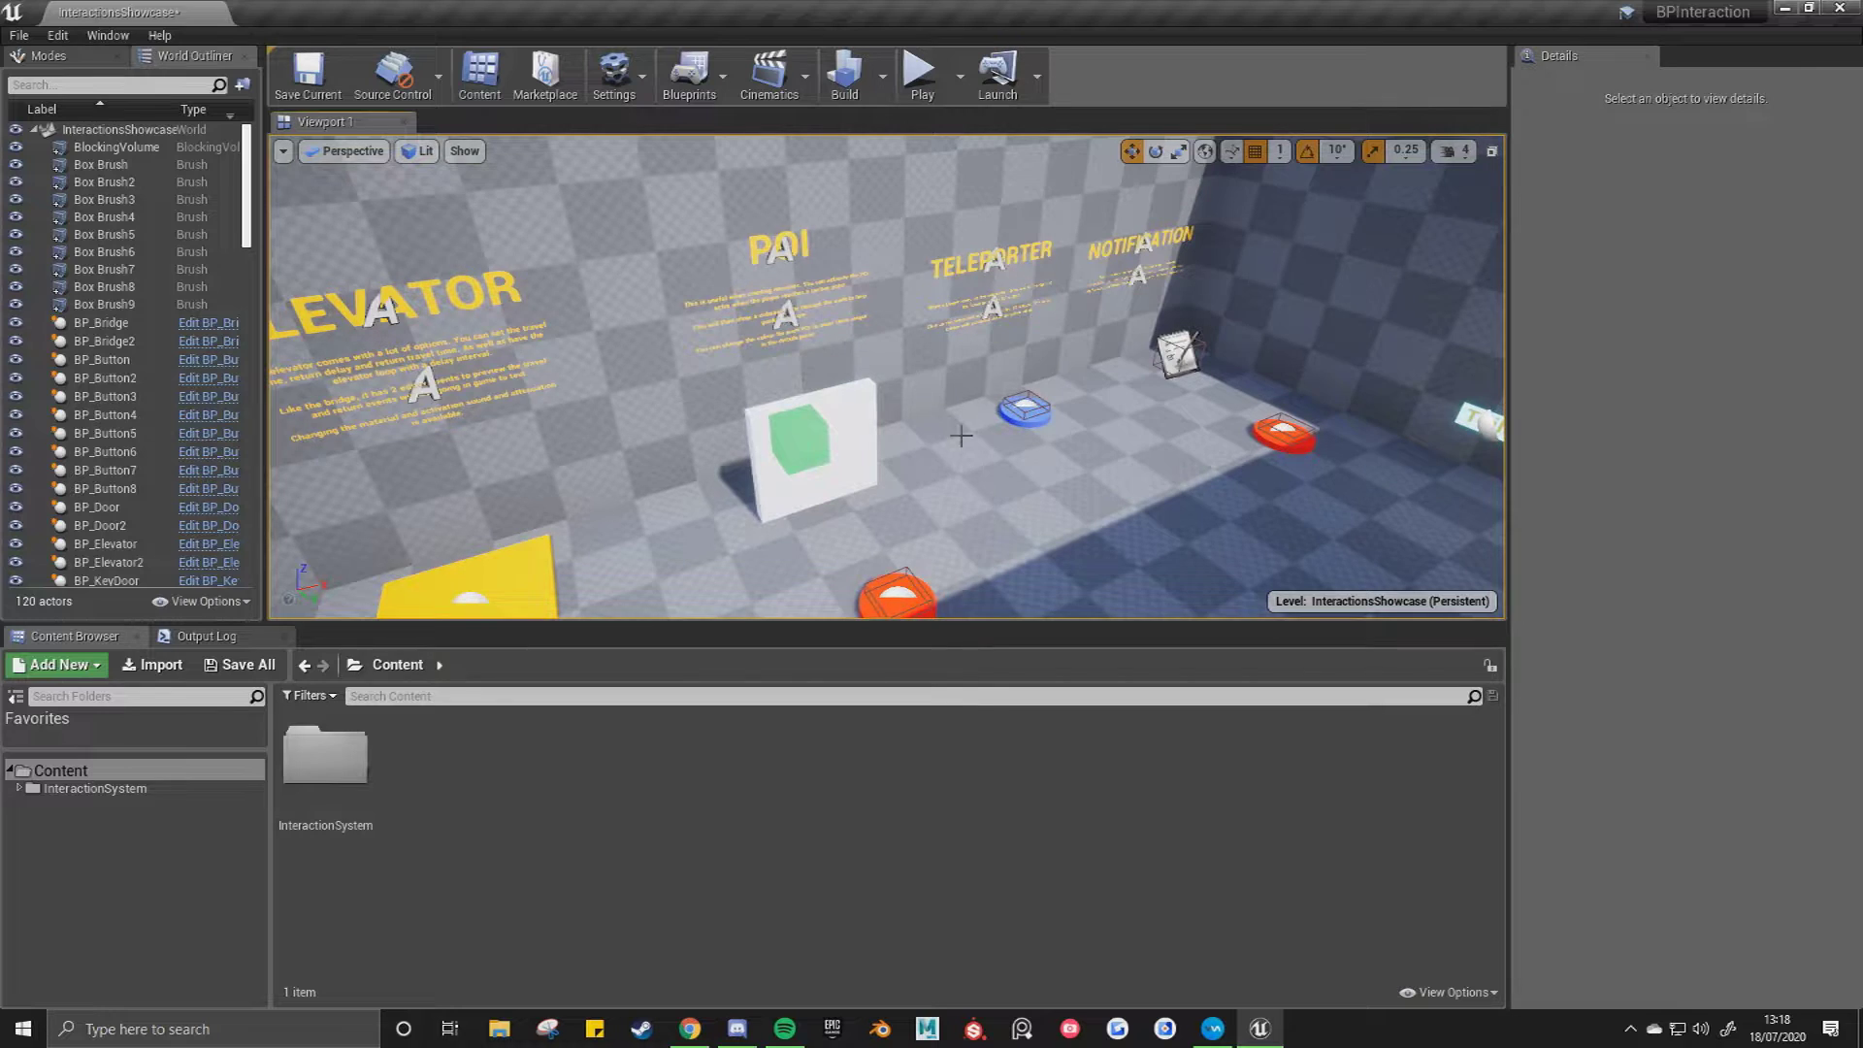
{"action": "key", "text": "w"}
{"action": "right_click_drag", "start_coordinate": [961, 434], "coordinate": [935, 439]}
{"action": "left_click", "coordinate": [877, 403]}
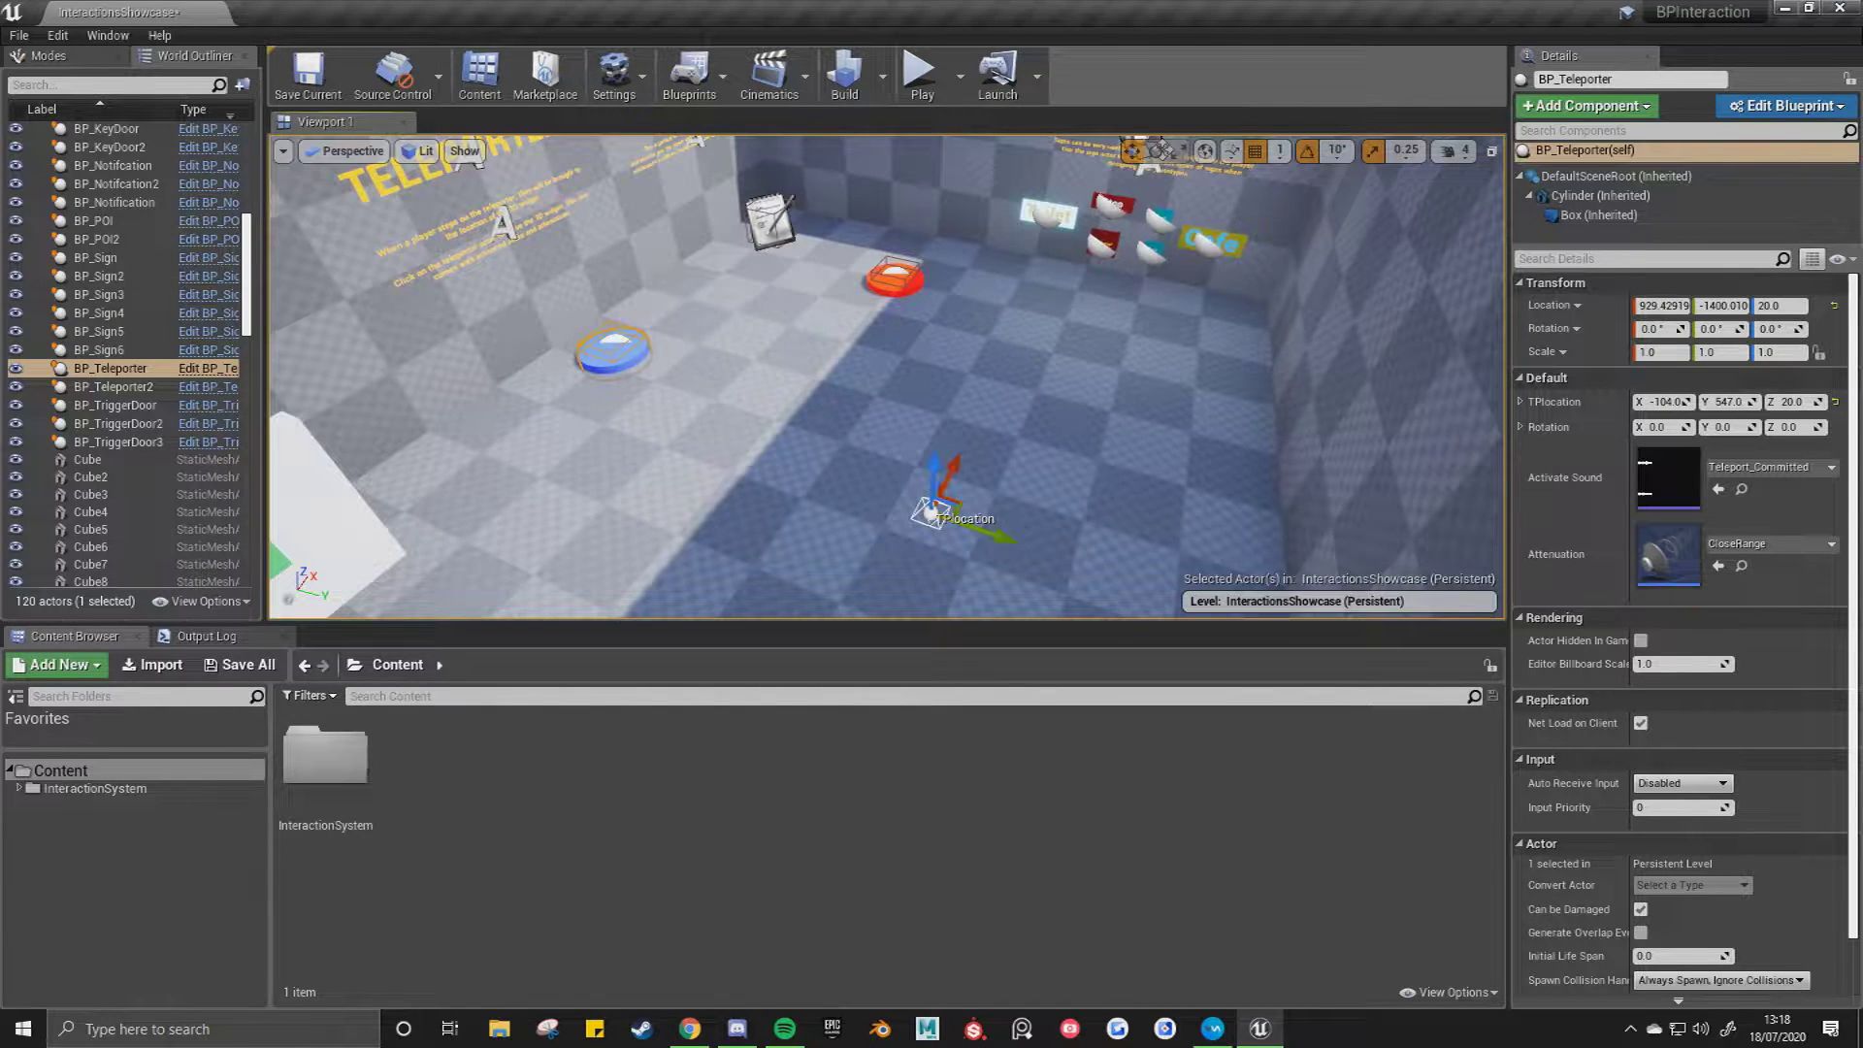
{"action": "key", "text": "w"}
{"action": "right_click_drag", "start_coordinate": [1033, 464], "coordinate": [1033, 464]}
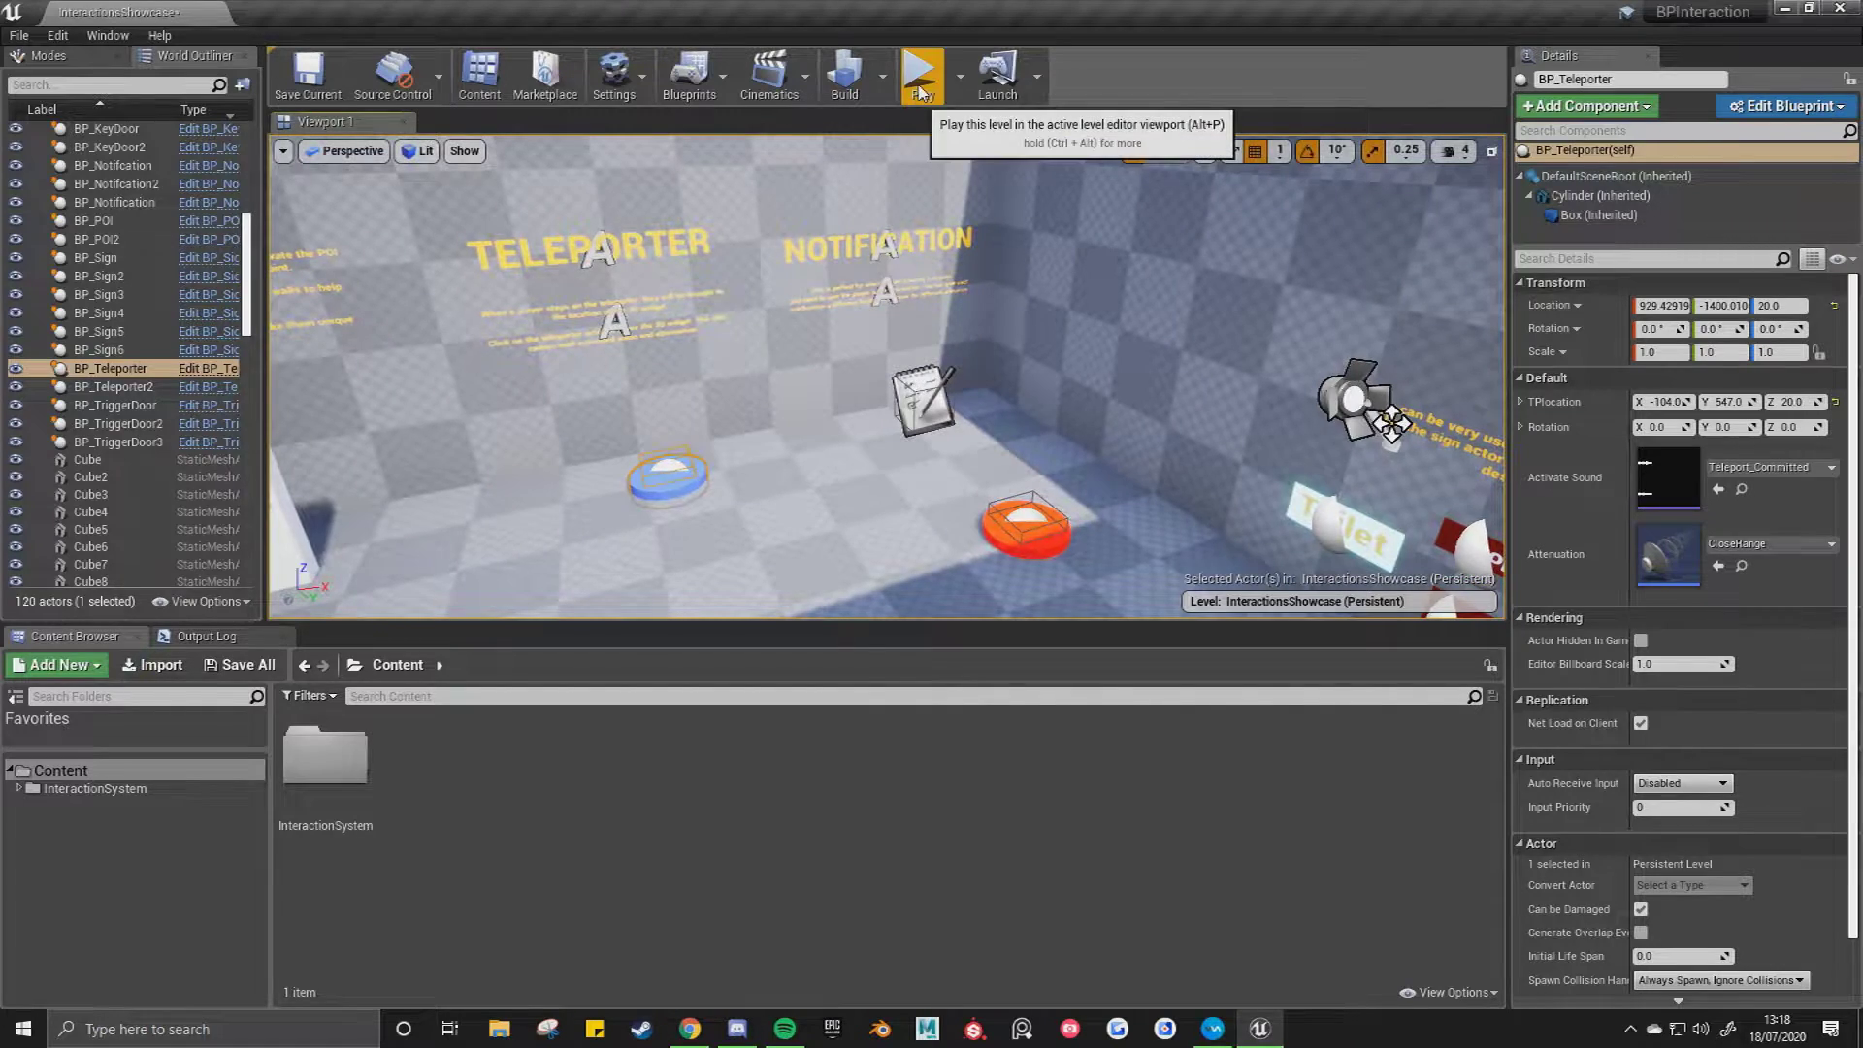
Play the level, run the character to the NOTIFICATION area's red button to trigger the notification, and end the play session.
{"action": "left_click", "coordinate": [920, 84]}
{"action": "key", "text": "w"}
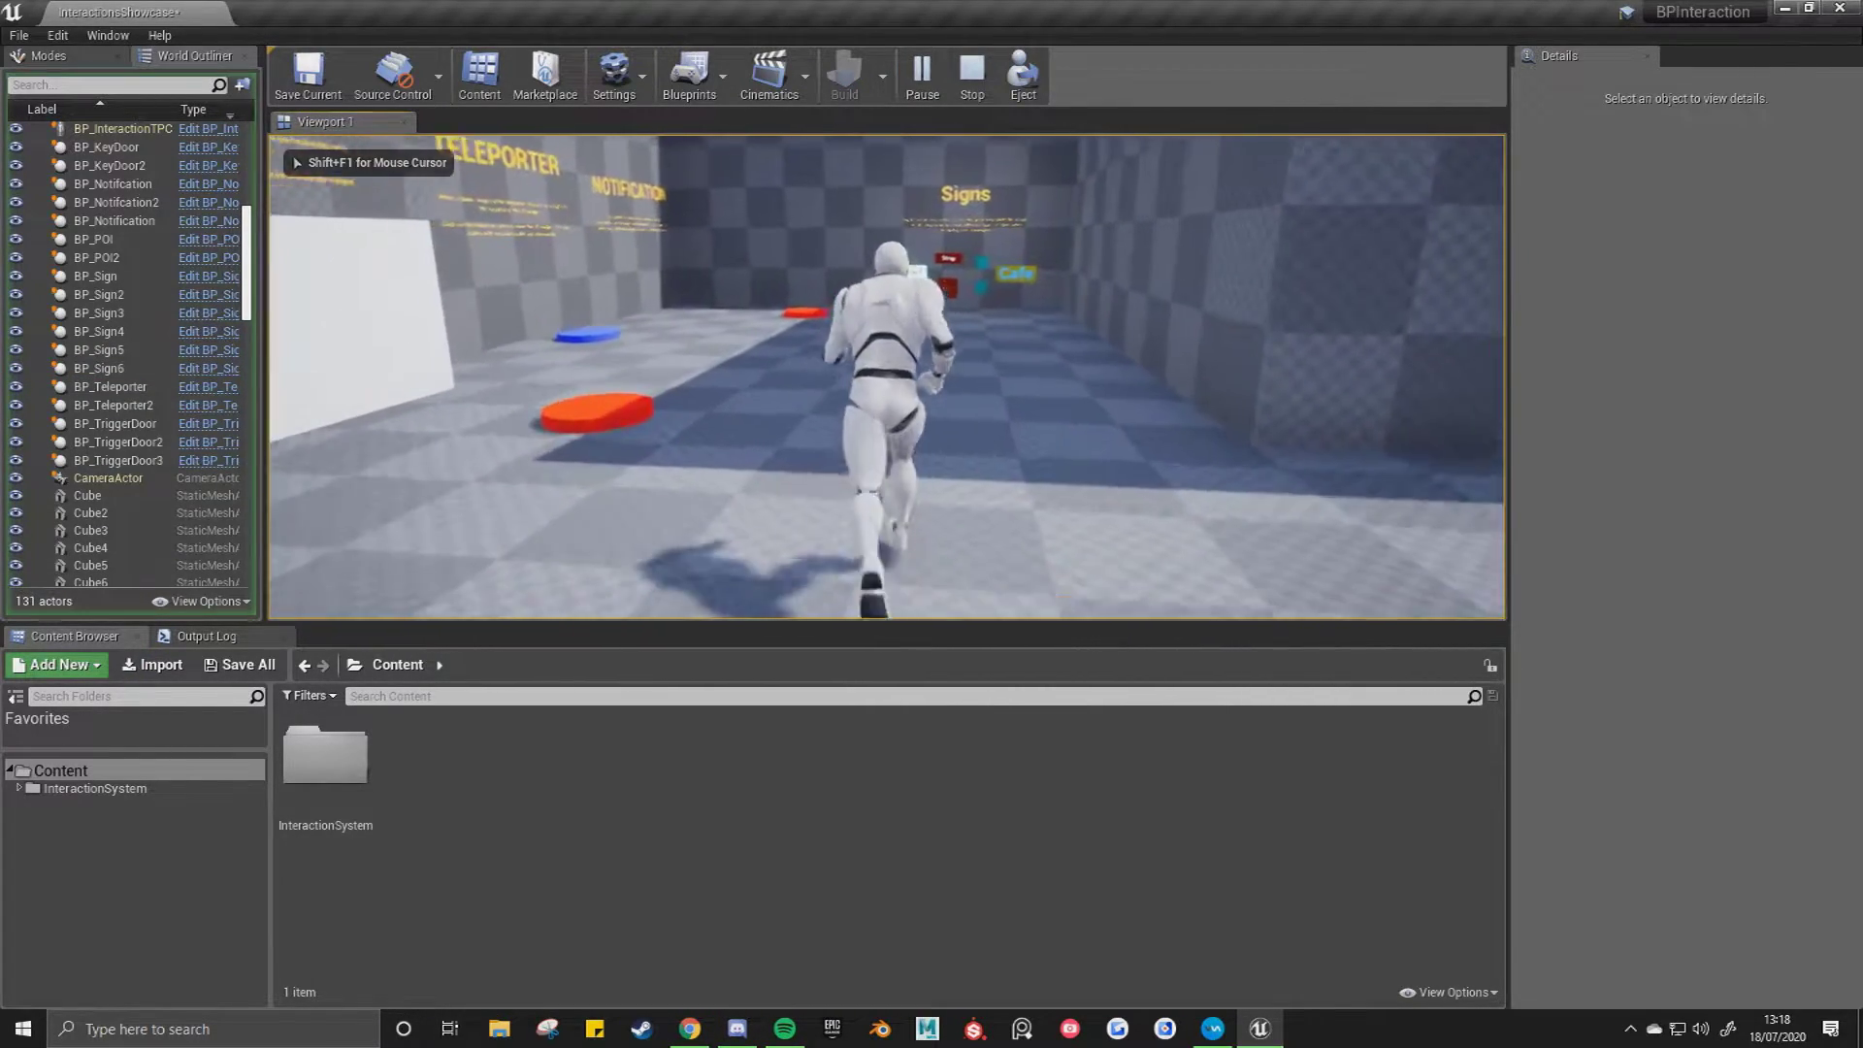
{"action": "key", "text": "w"}
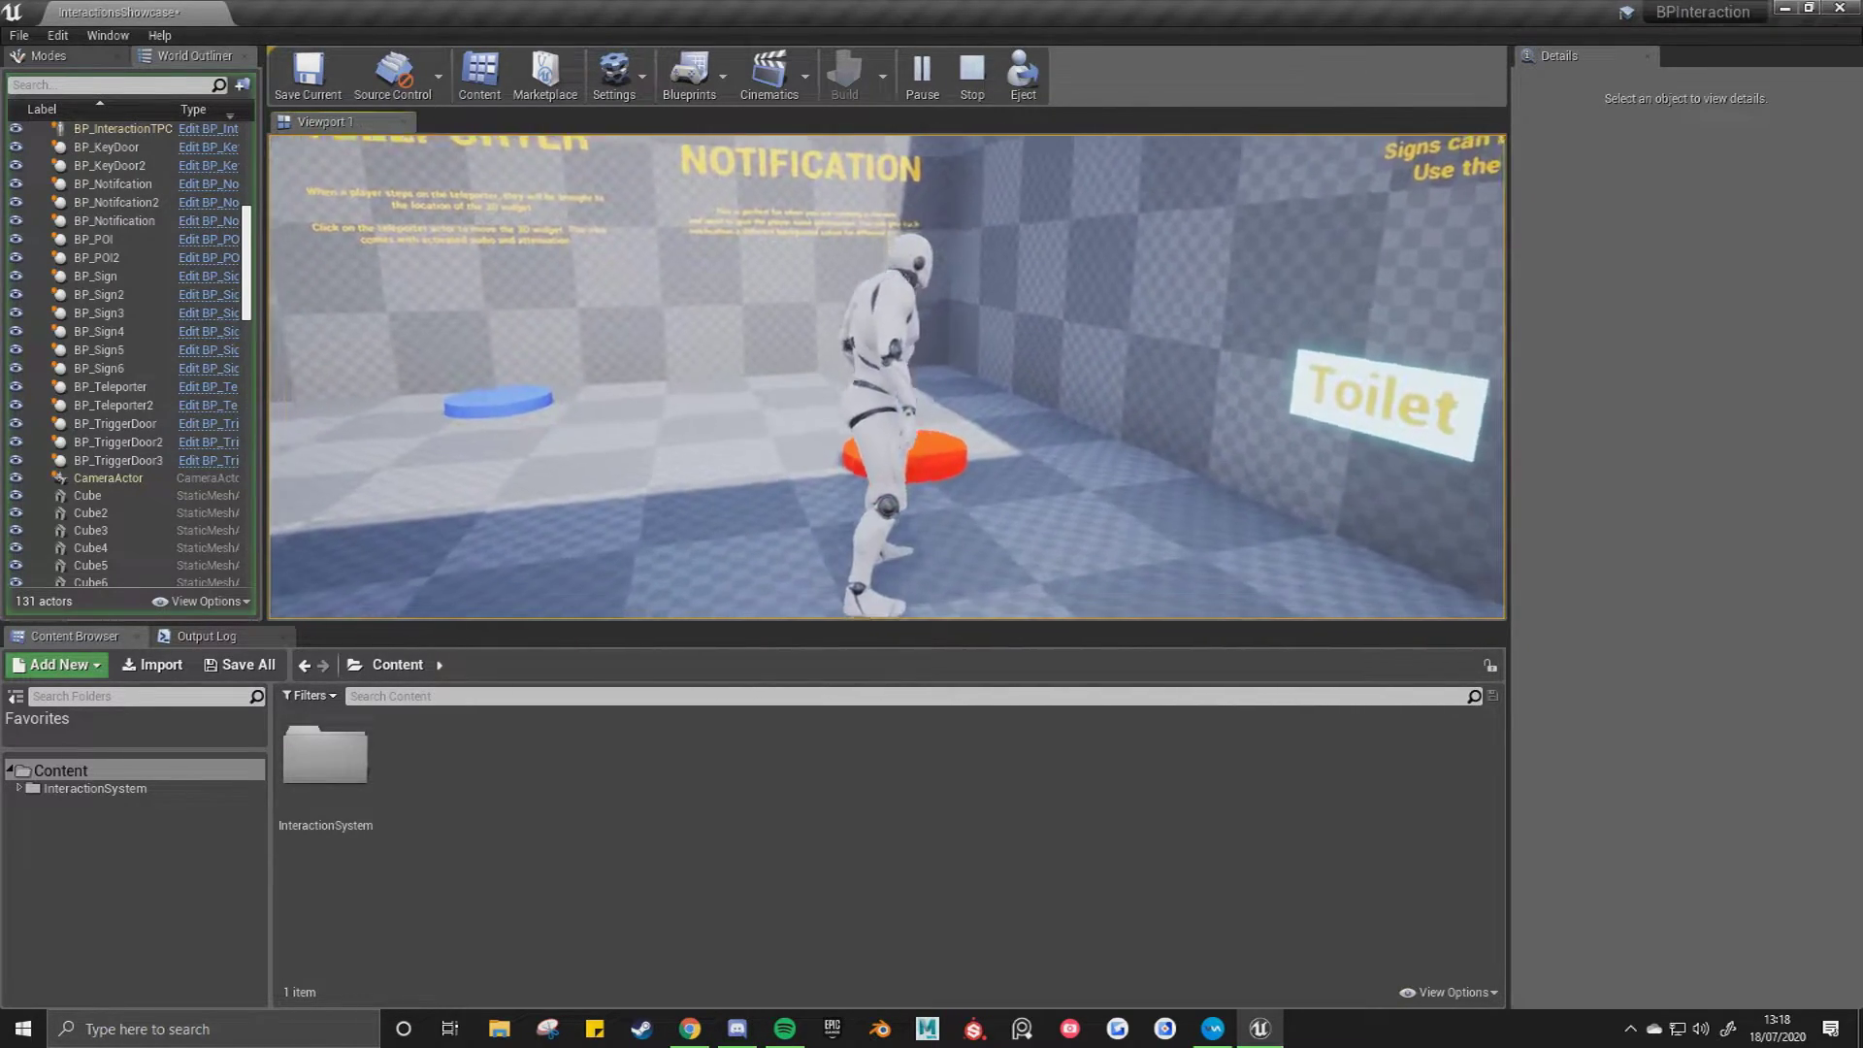
{"action": "key", "text": "w"}
{"action": "key", "text": "s"}
{"action": "key", "text": "s"}
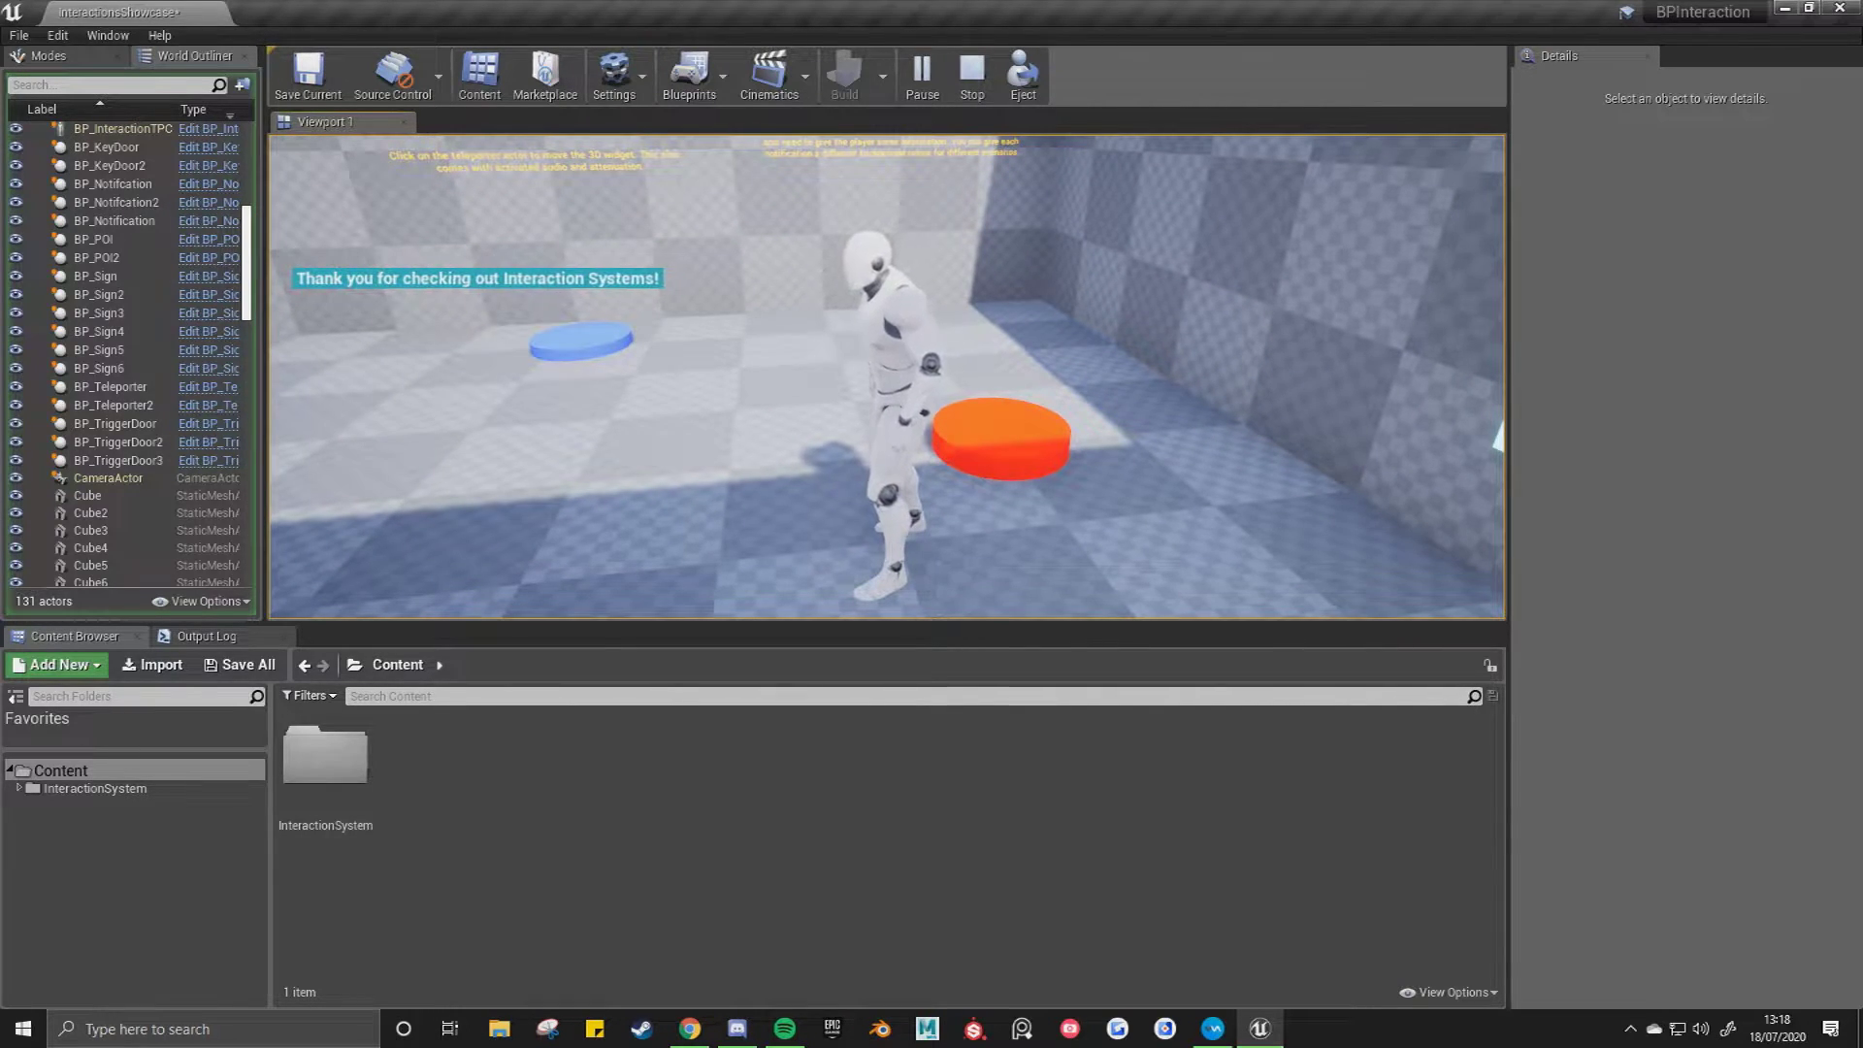
{"action": "key", "text": "a"}
{"action": "key", "text": "Escape"}
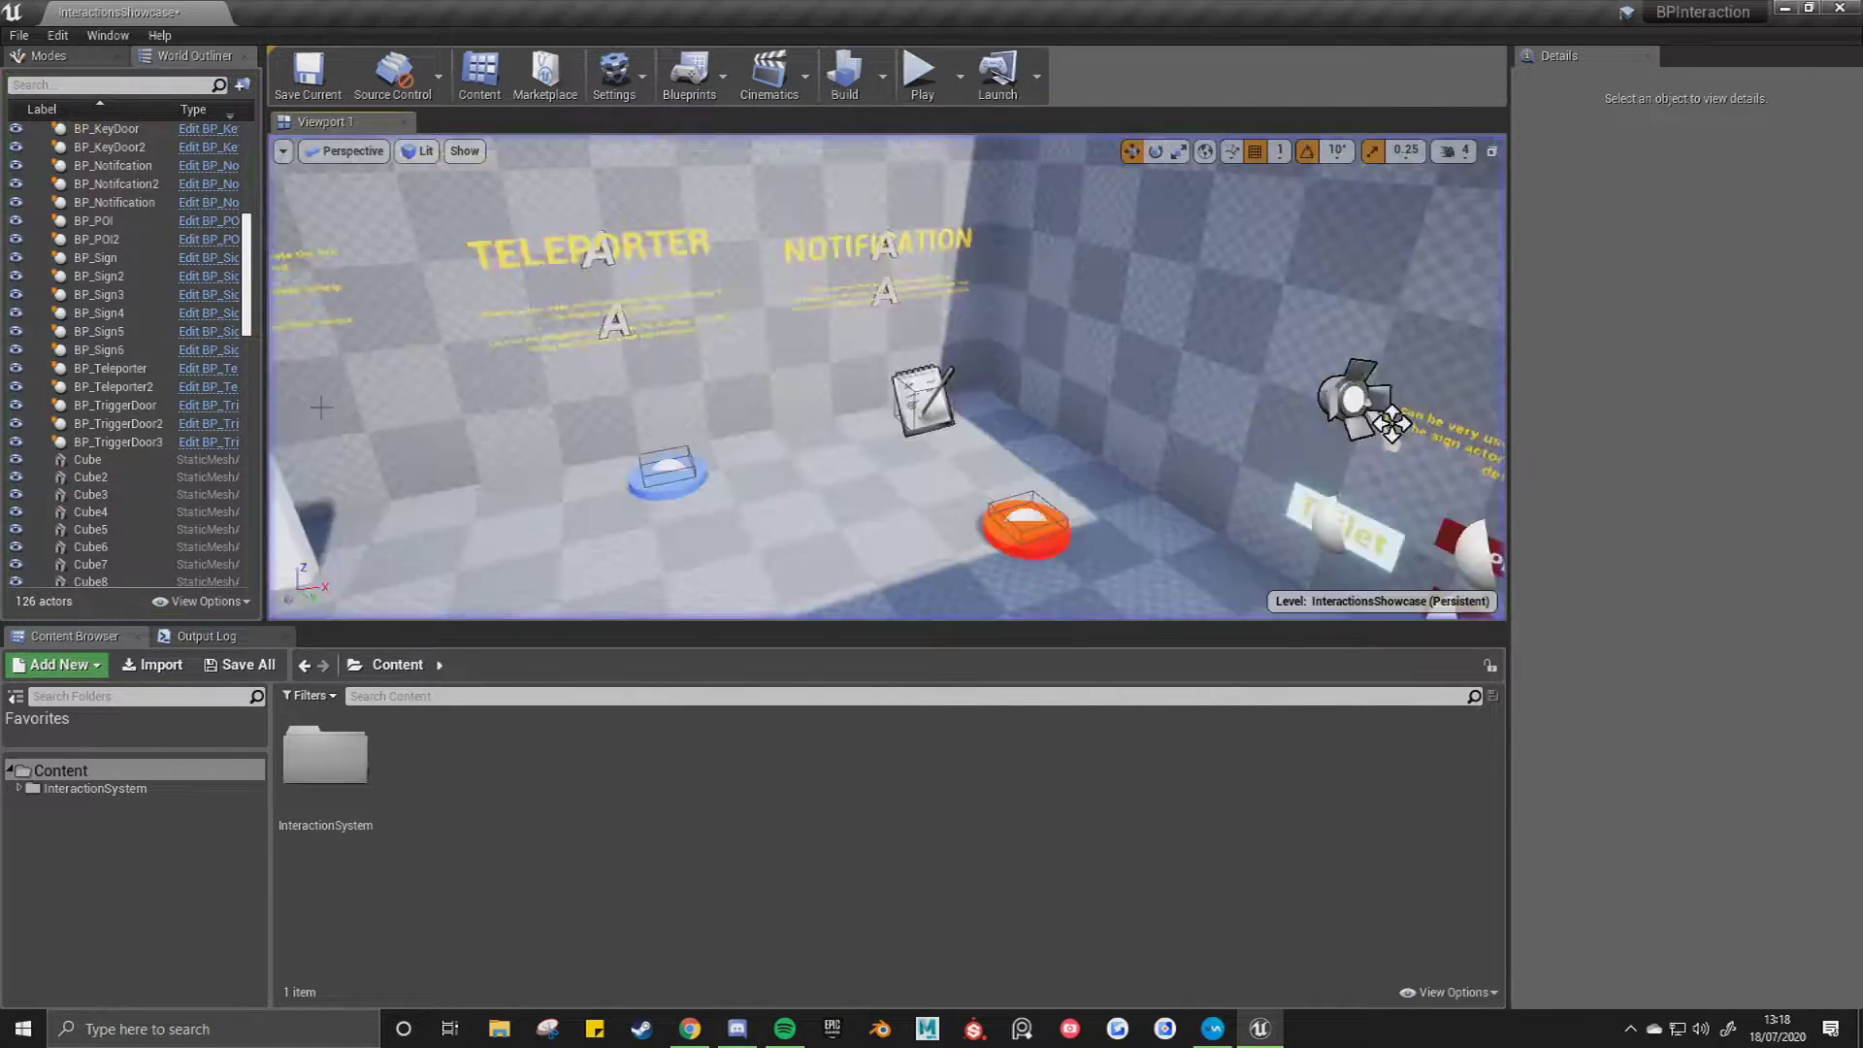
Select the notification actor in the NOTIFICATION area and examine its notification text, Activated by Button option and trigger box.
{"action": "right_click_drag", "start_coordinate": [668, 362], "coordinate": [705, 355]}
{"action": "left_click", "coordinate": [856, 312]}
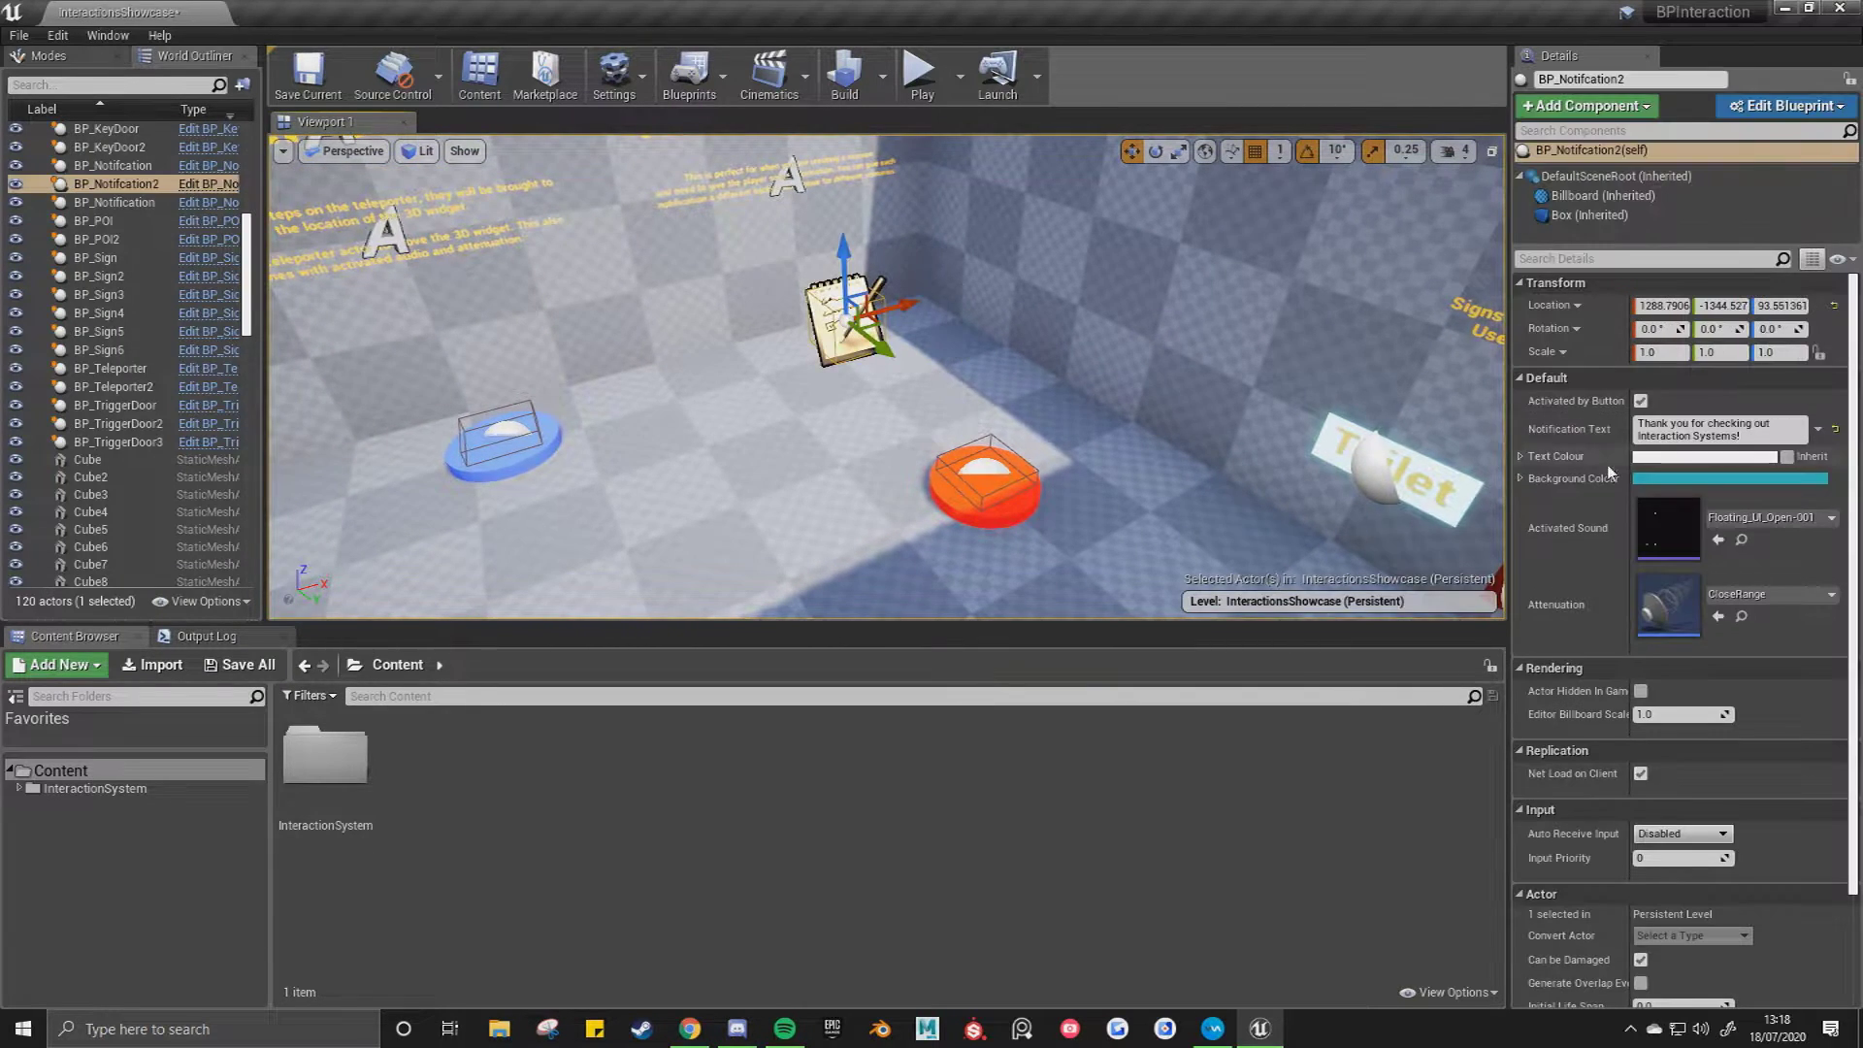
{"action": "left_click_drag", "start_coordinate": [1767, 436], "coordinate": [1635, 423]}
{"action": "left_click", "coordinate": [1768, 437]}
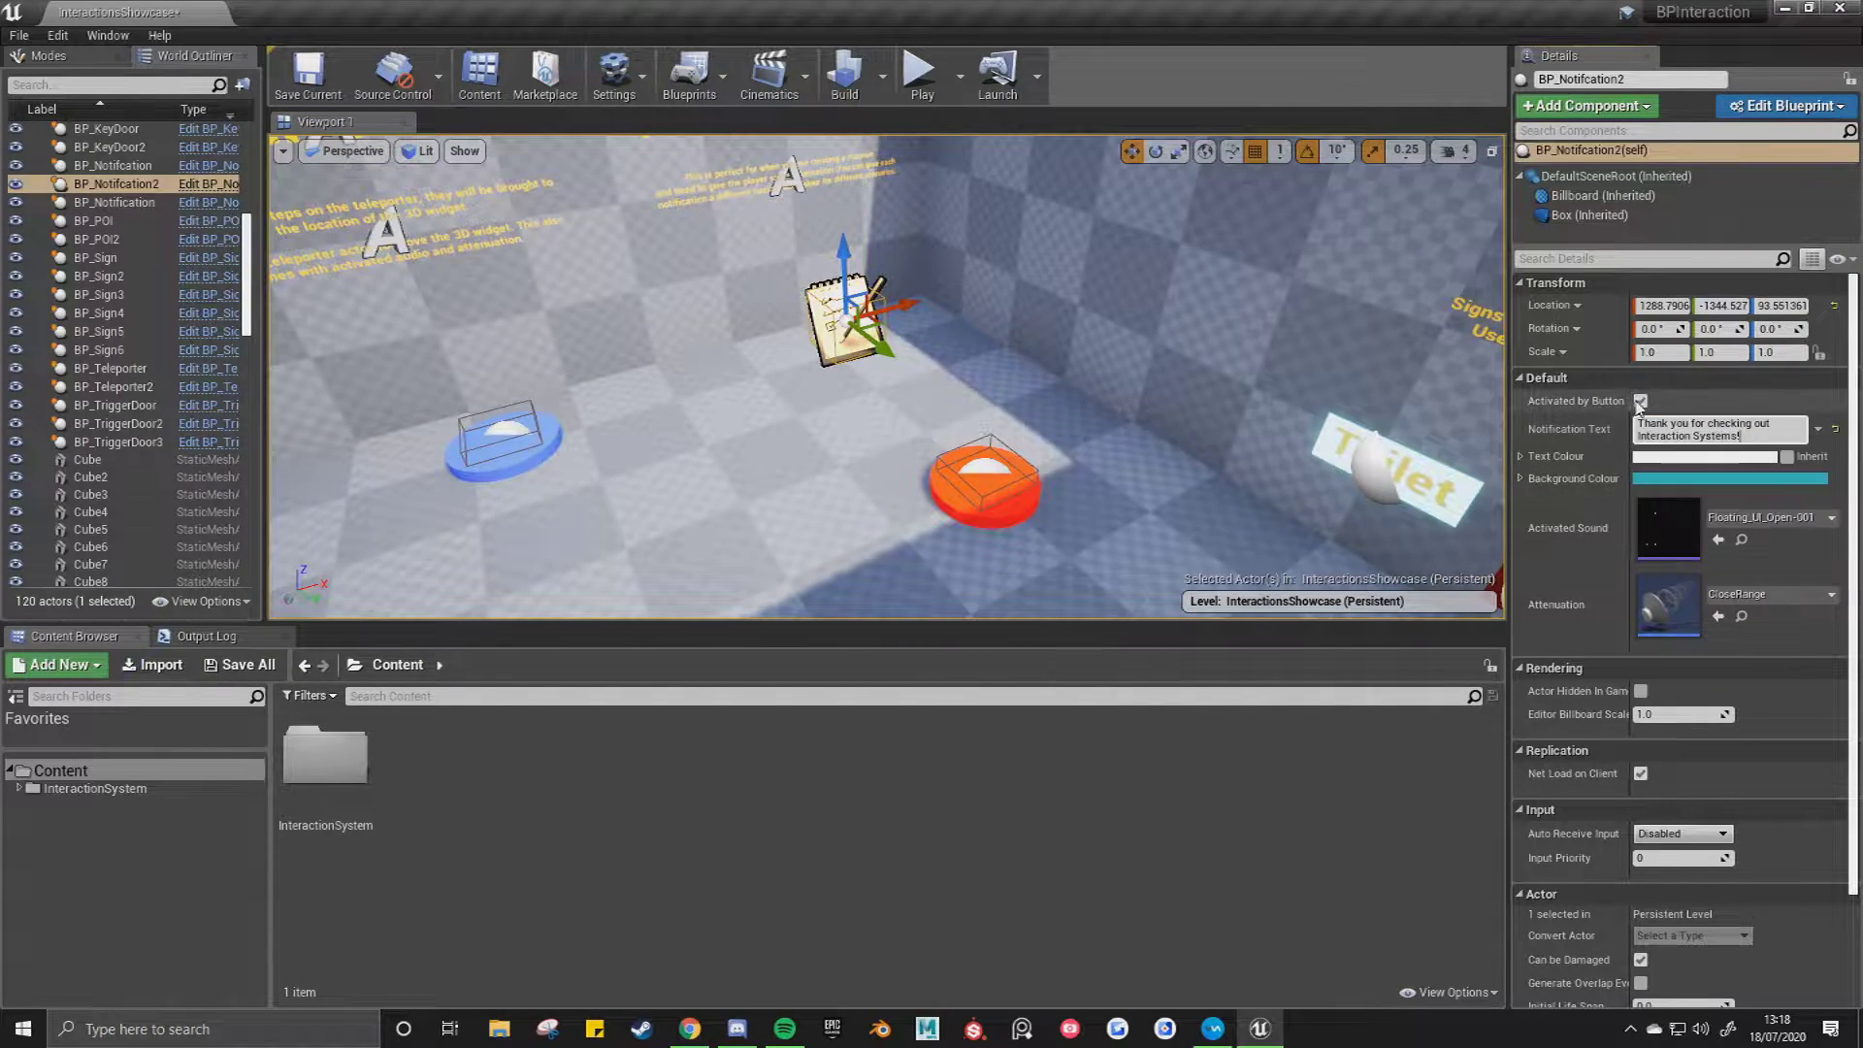
{"action": "mouse_move", "coordinate": [1641, 407]}
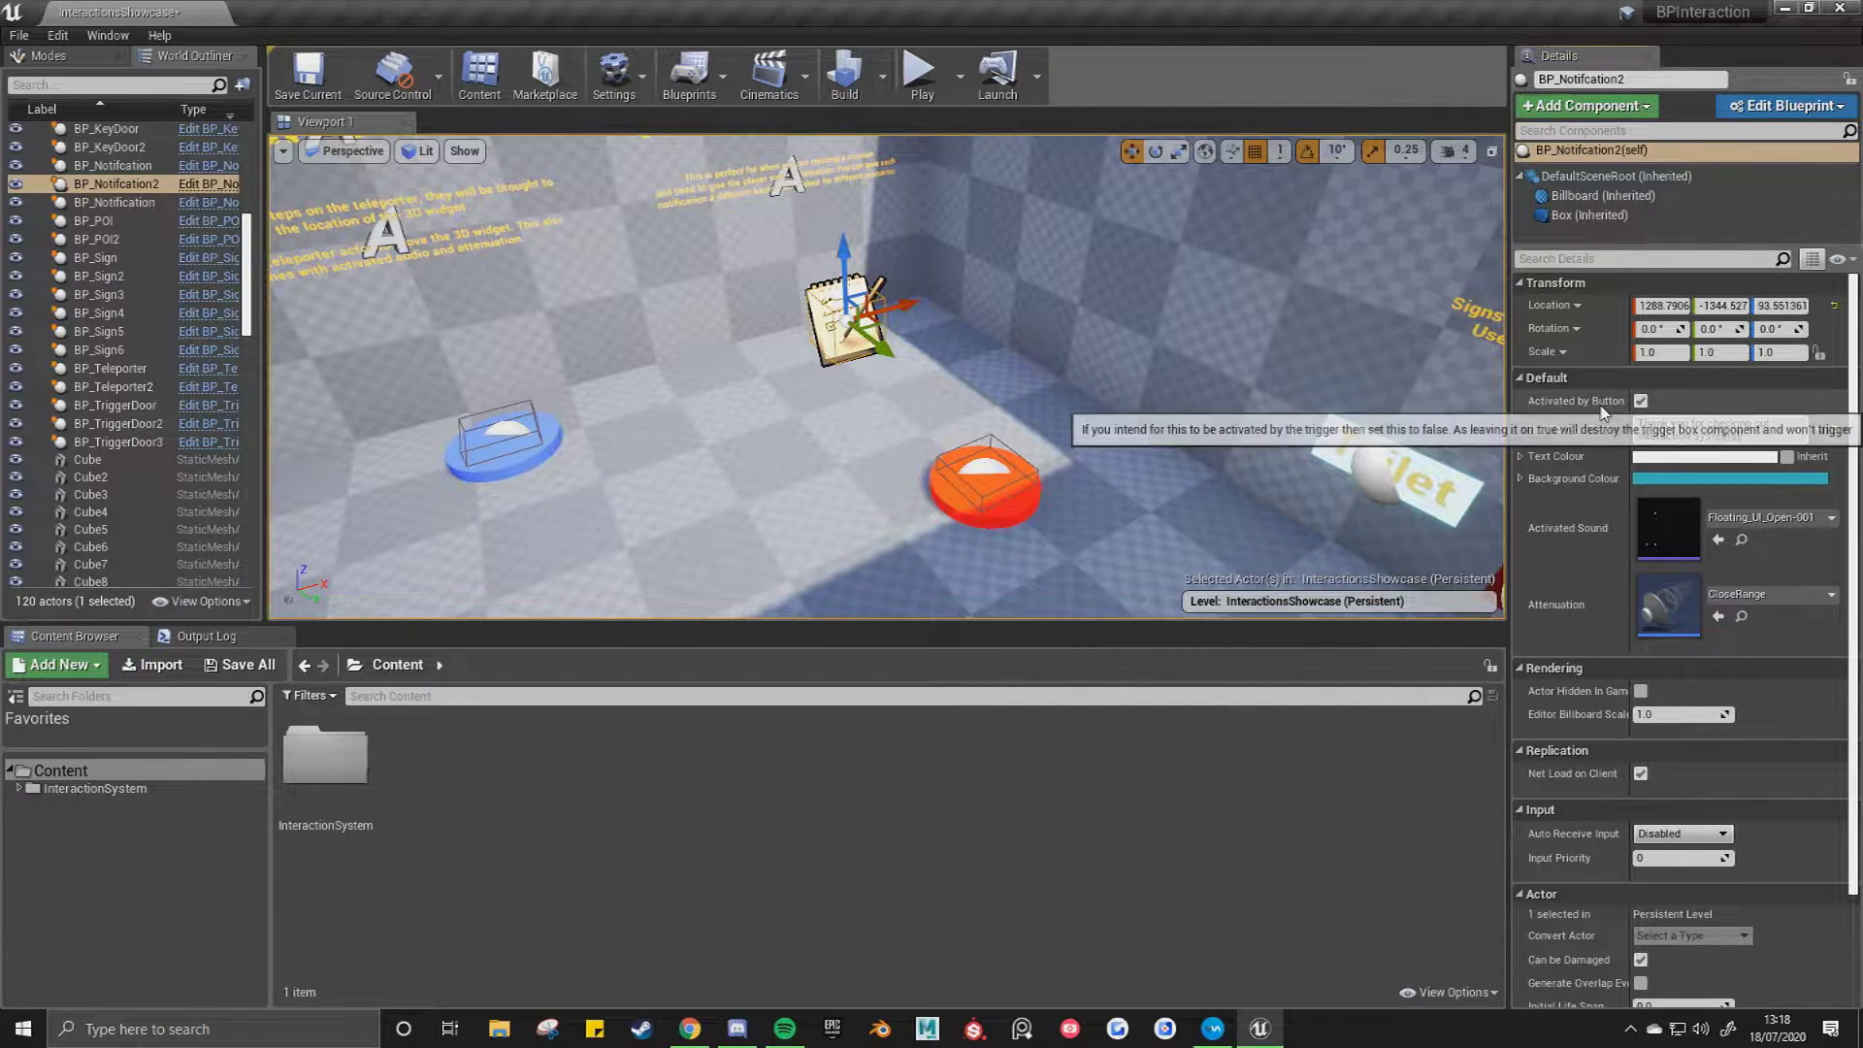
{"action": "key", "text": "f"}
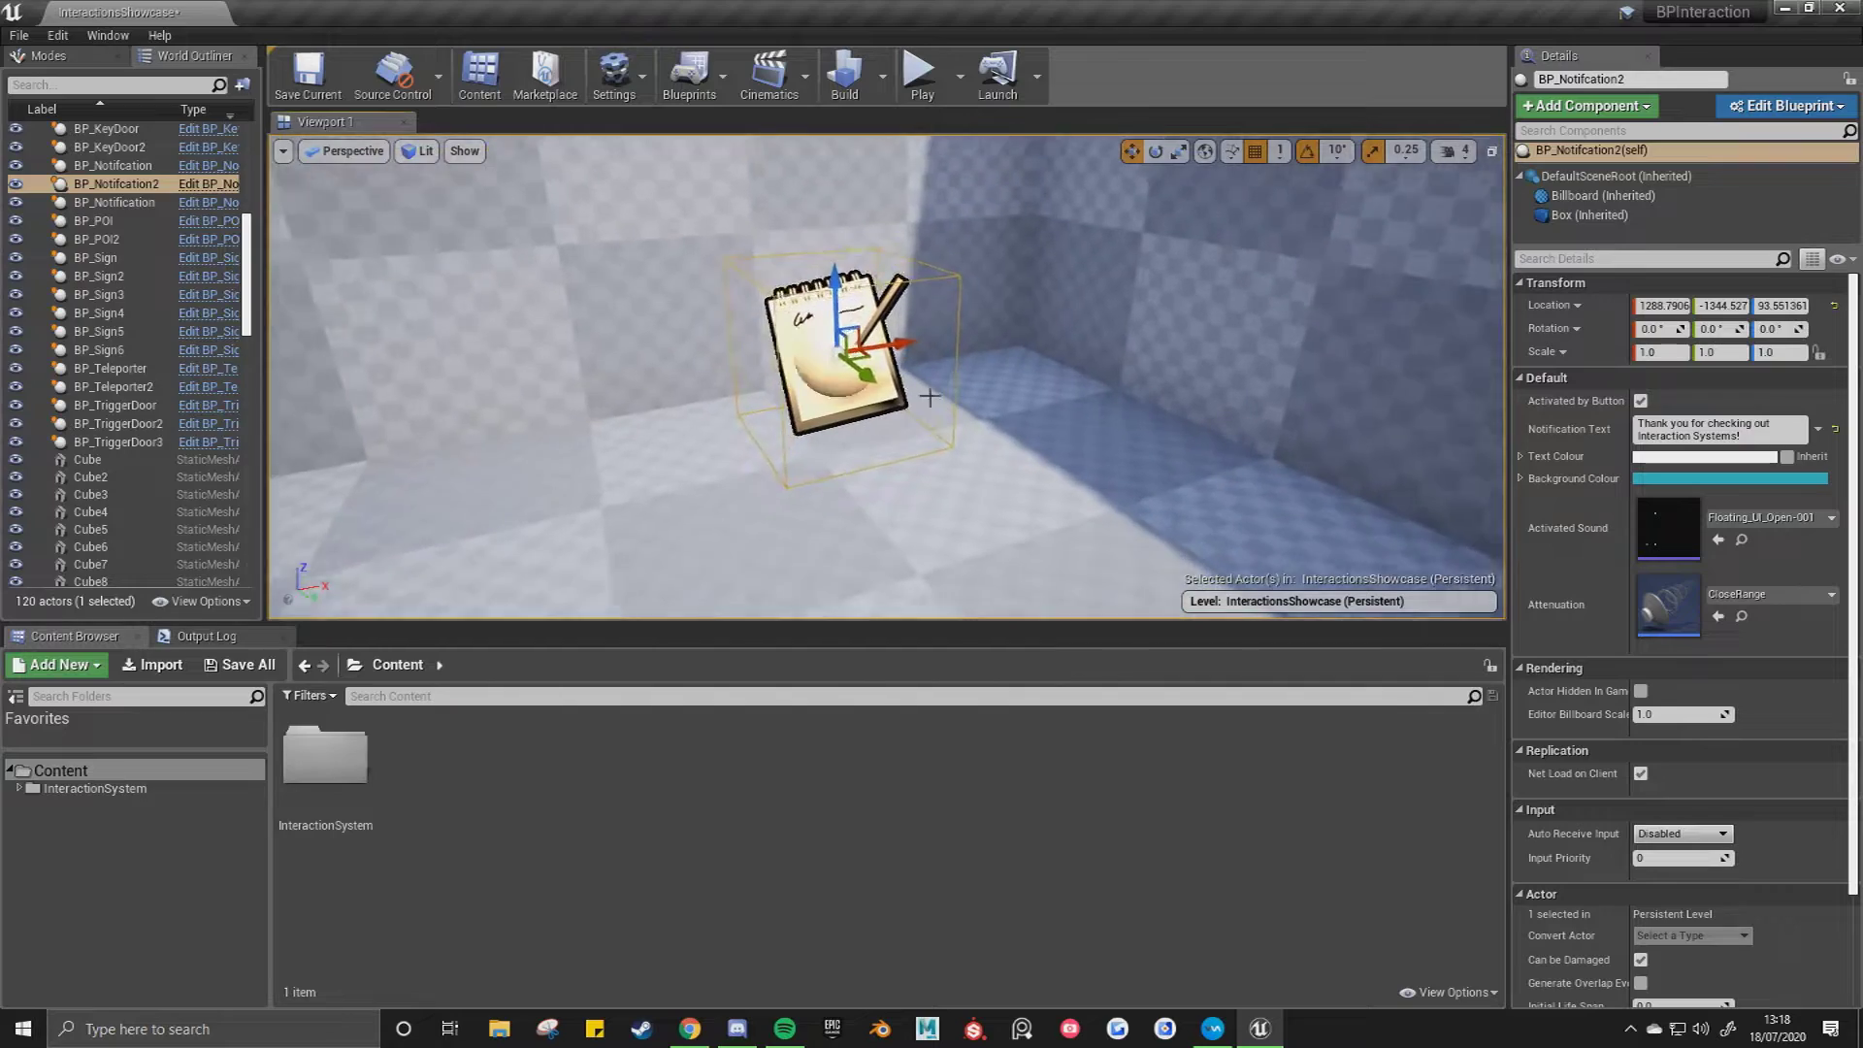
Select the red Stop sign on the Signs wall and enlarge it to about 1.38 in X size and 1.49 in Z size.
{"action": "right_click_drag", "start_coordinate": [1065, 398], "coordinate": [994, 412]}
{"action": "key", "text": "s"}
{"action": "key", "text": "w"}
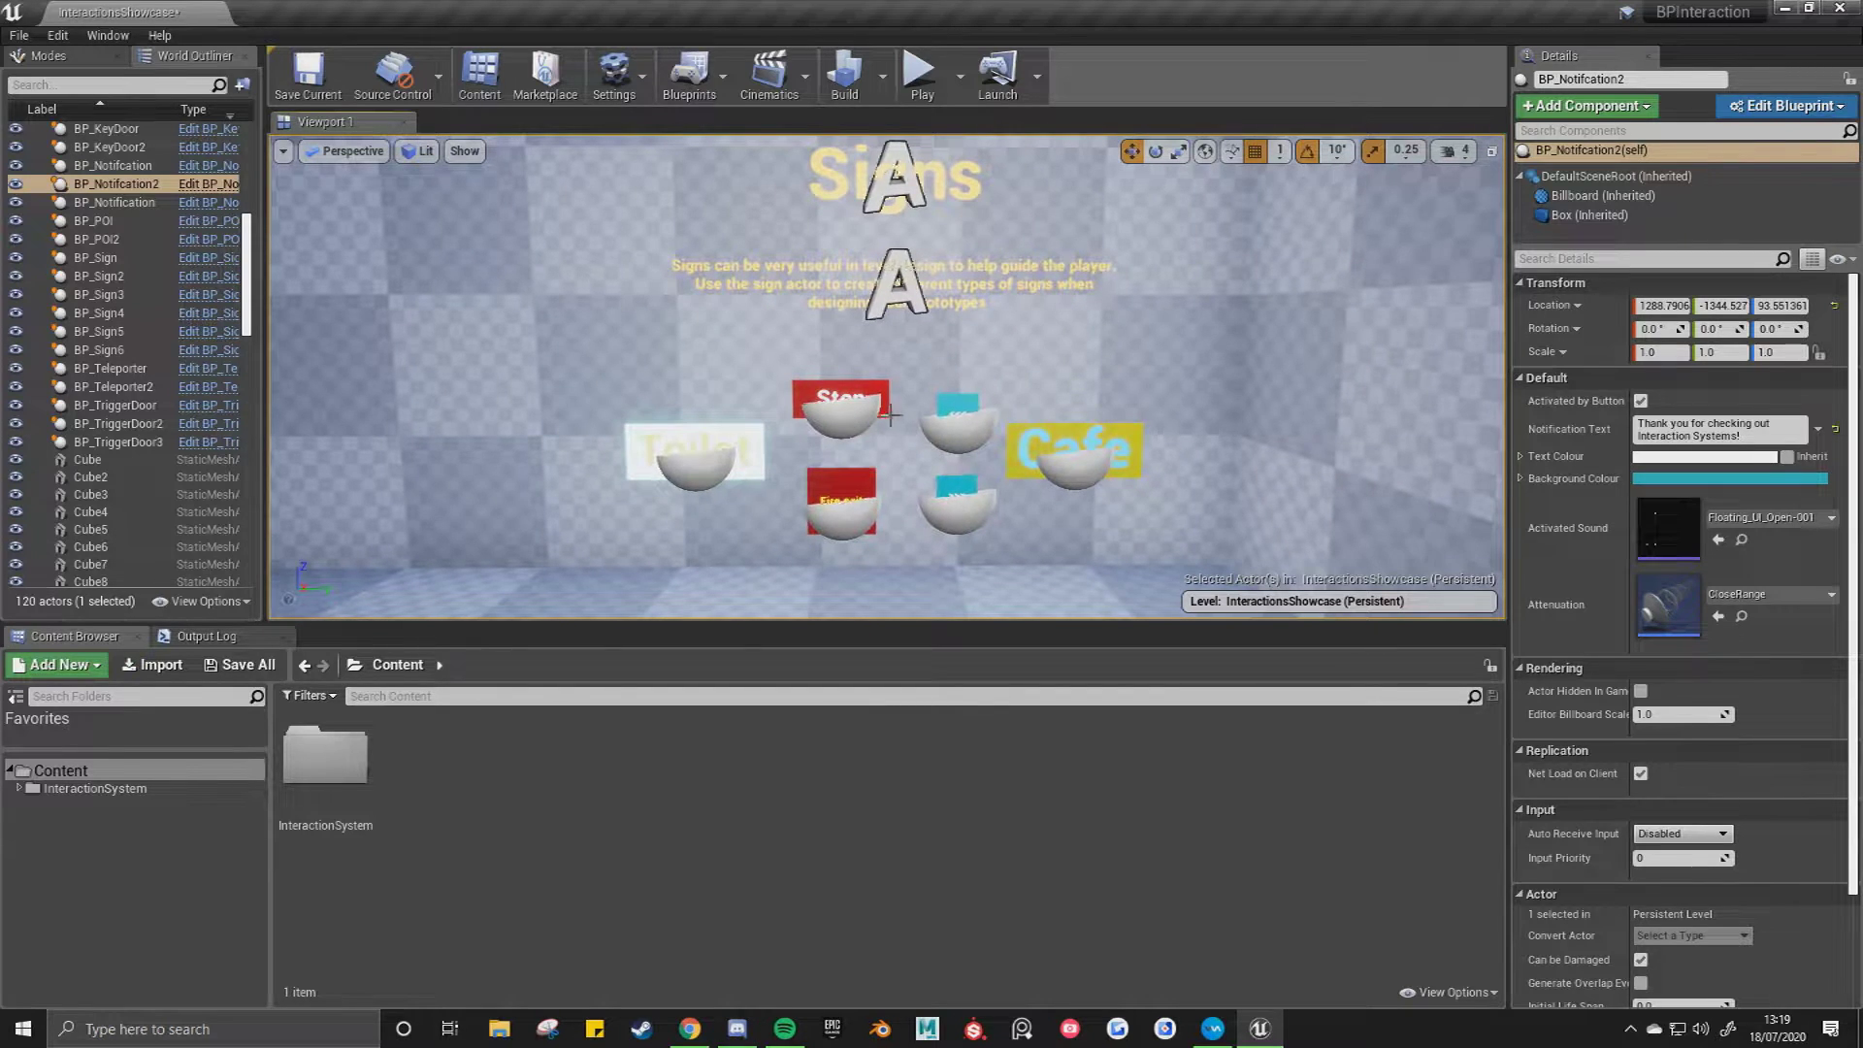
{"action": "left_click", "coordinate": [860, 400]}
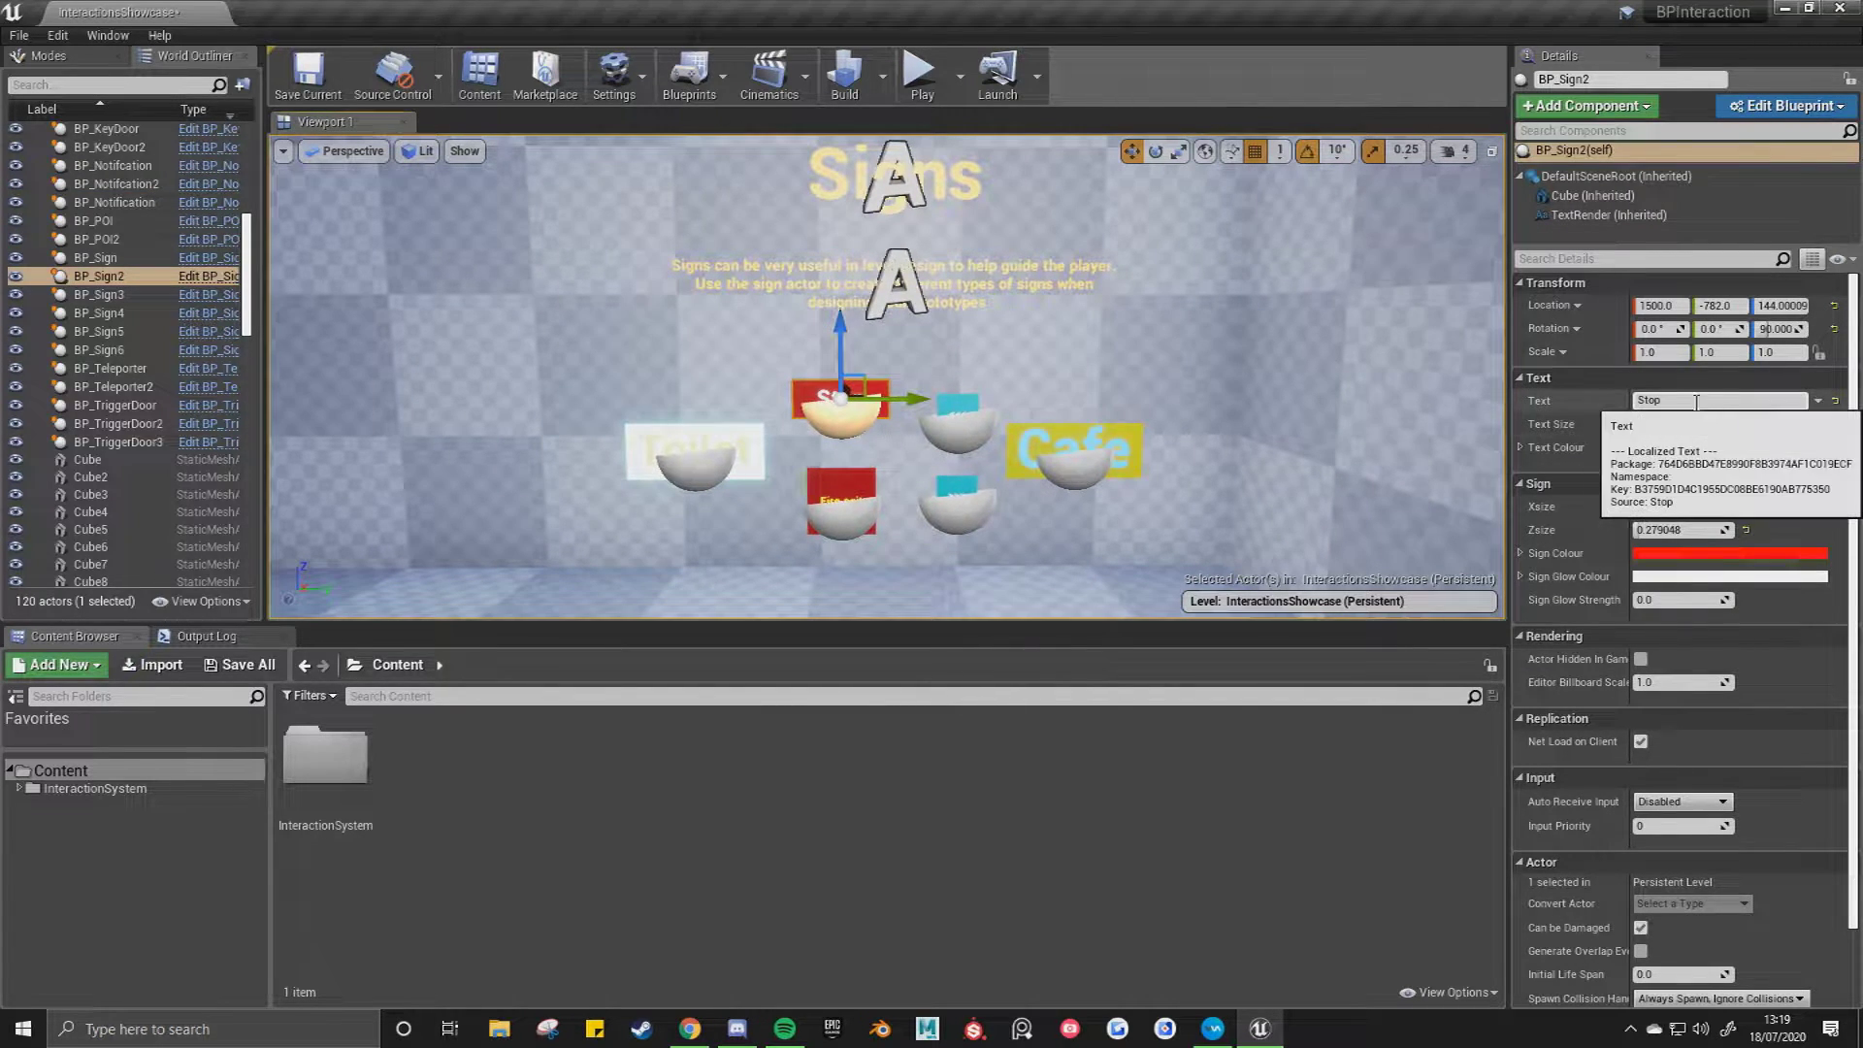
{"action": "key", "text": "f"}
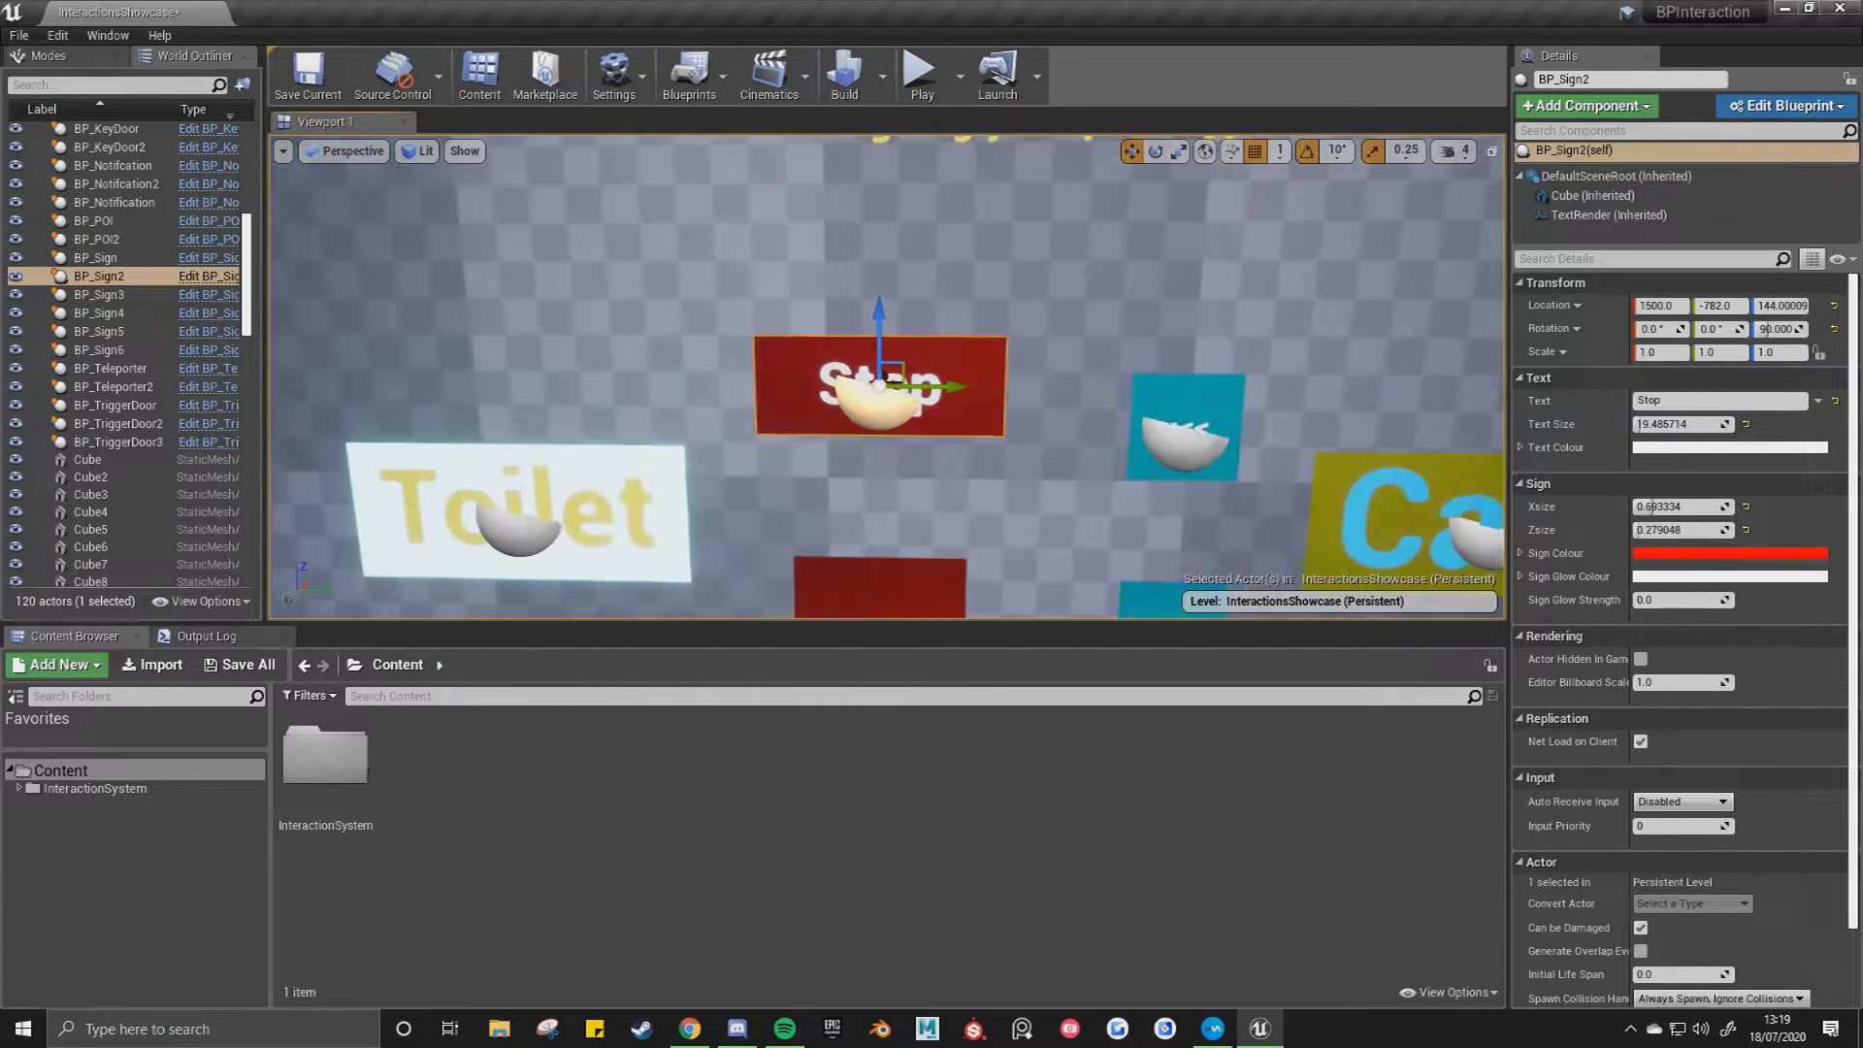
{"action": "left_click_drag", "start_coordinate": [1684, 506], "coordinate": [1746, 530]}
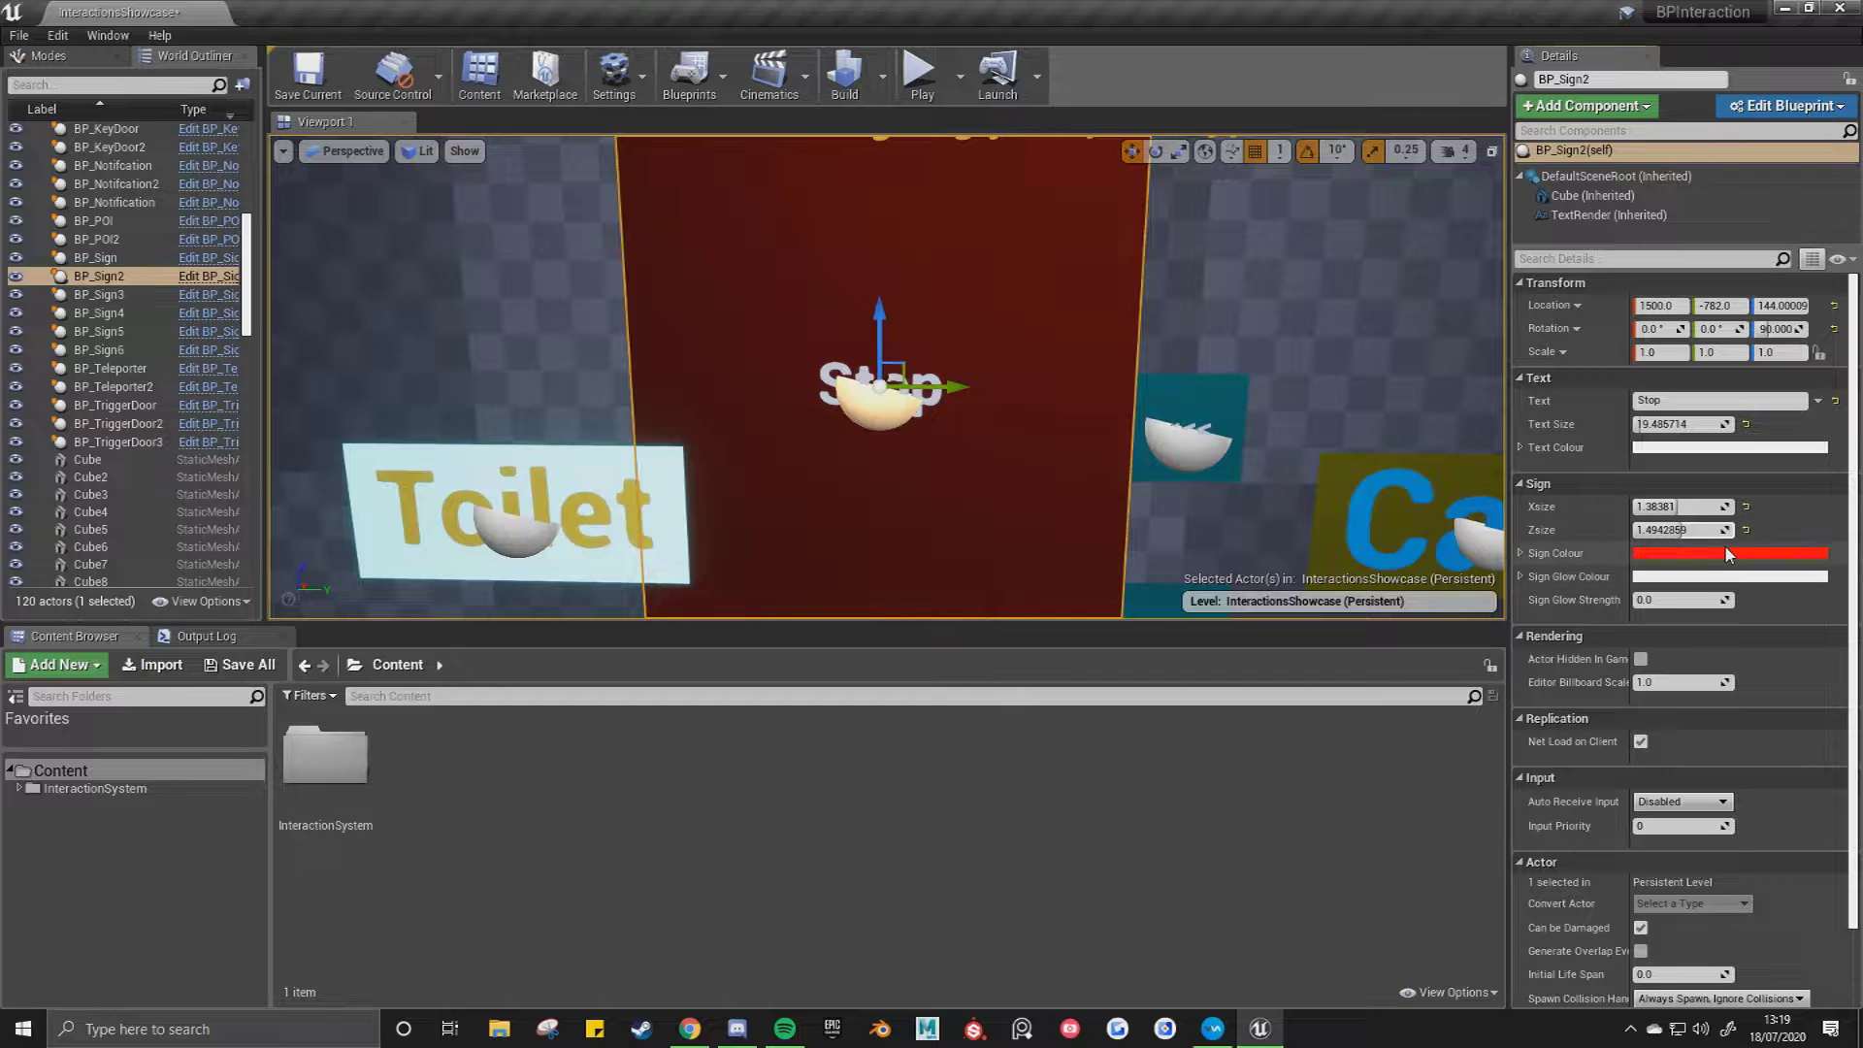
Set the Stop sign's colour to light green (hex sRGB 74FFA6FF) and reset its Z and X sizes to the default 0.5.
{"action": "left_click", "coordinate": [1725, 553]}
{"action": "left_click_drag", "start_coordinate": [1514, 670], "coordinate": [1373, 706]}
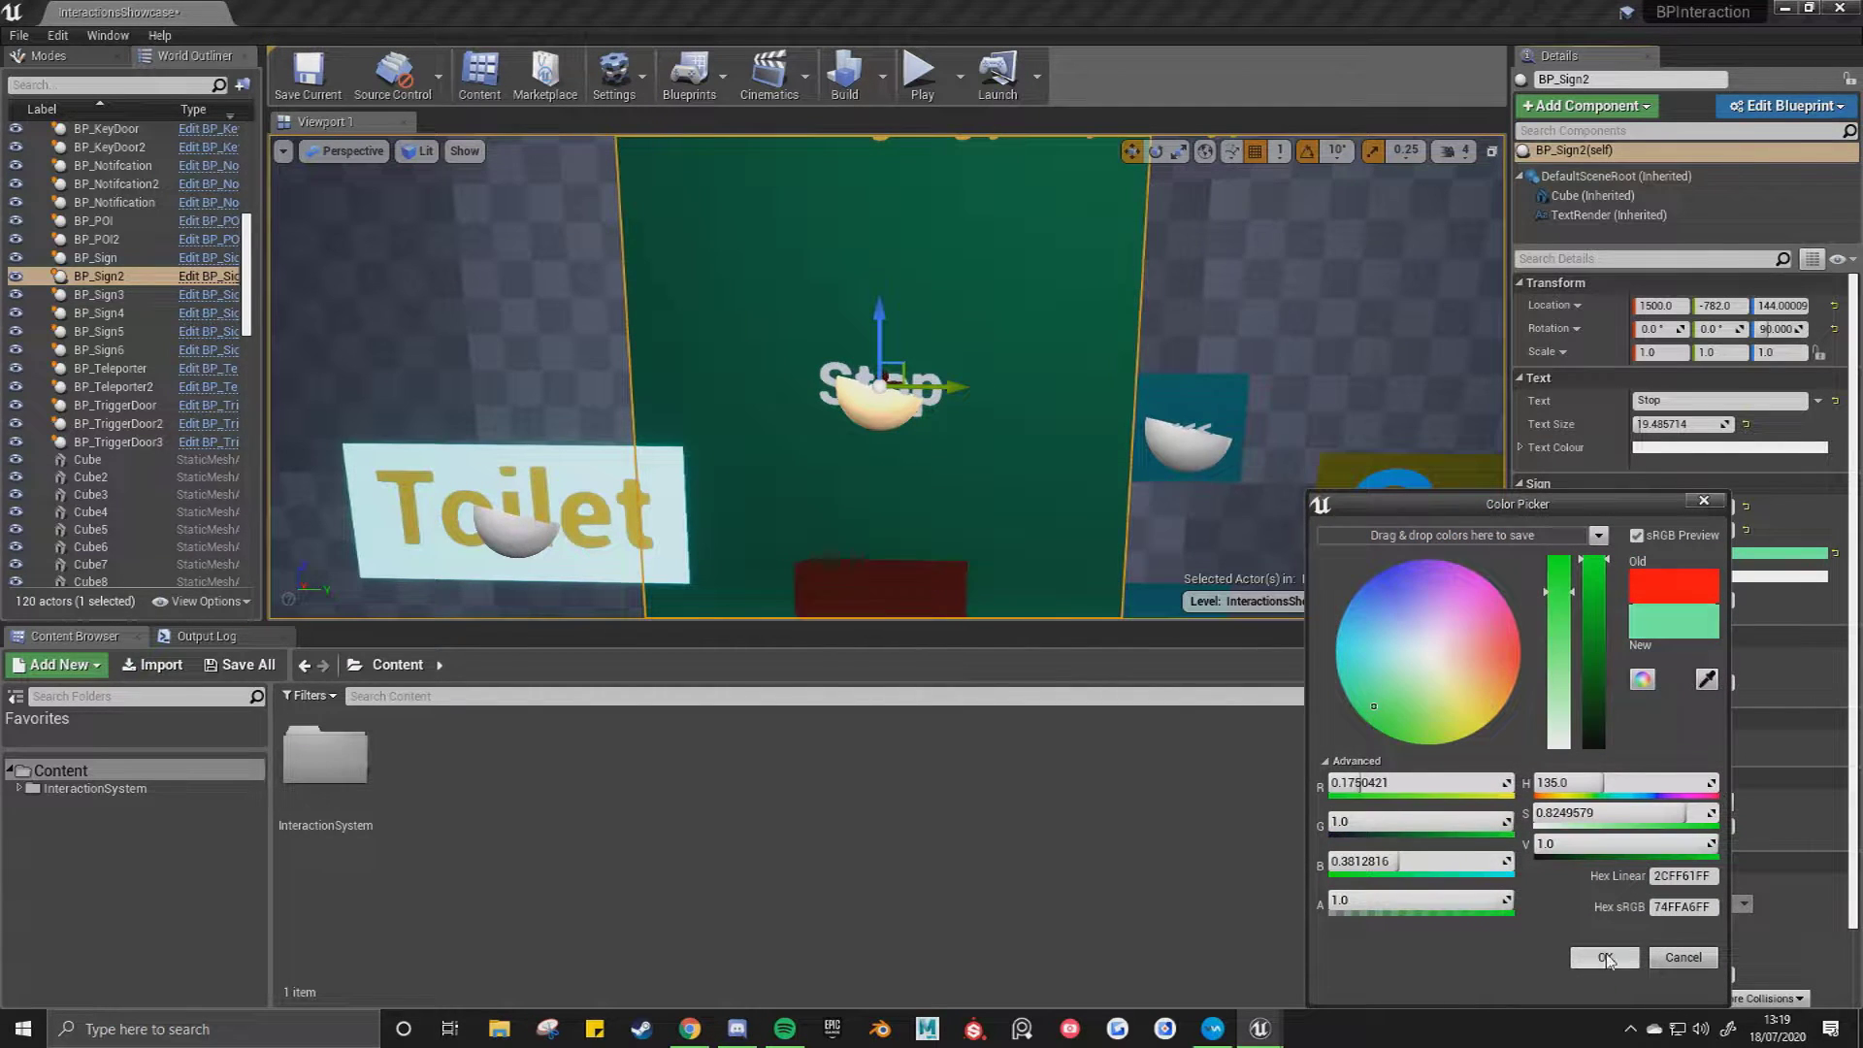
{"action": "left_click", "coordinate": [1605, 957]}
{"action": "left_click", "coordinate": [1745, 530]}
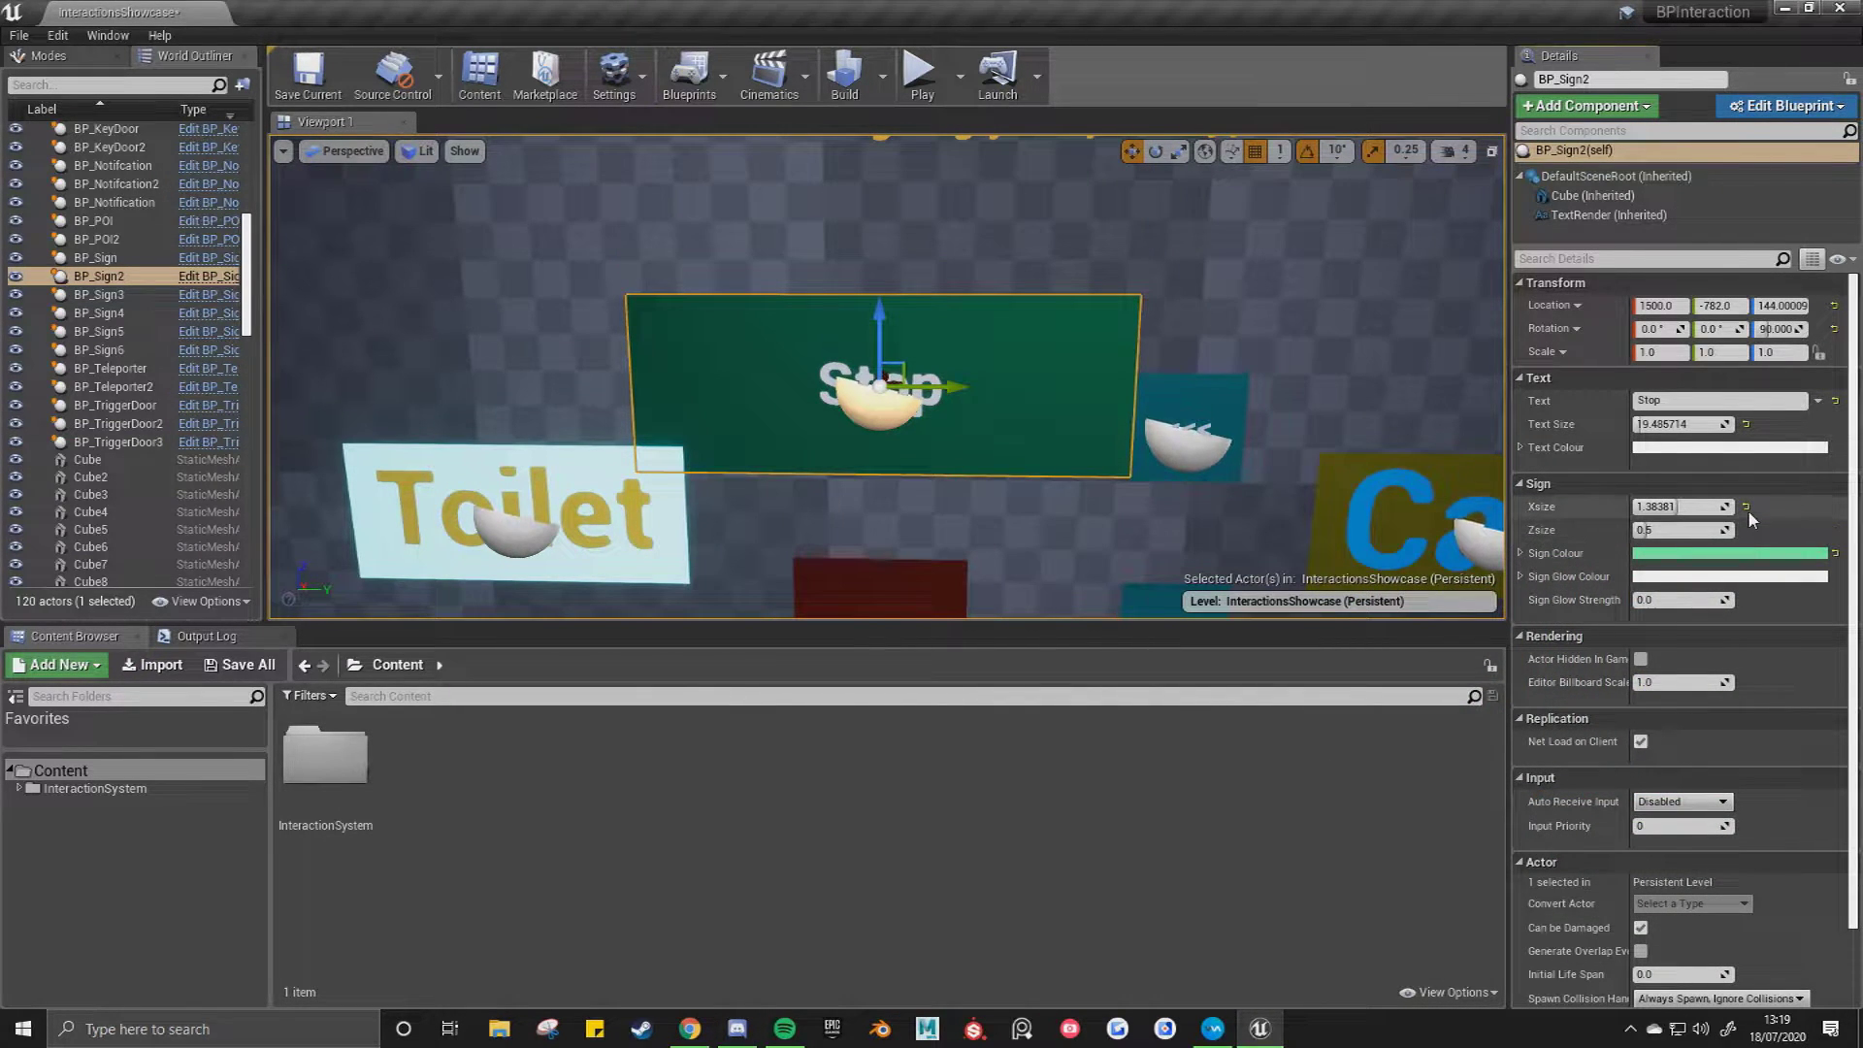
{"action": "left_click", "coordinate": [1746, 507]}
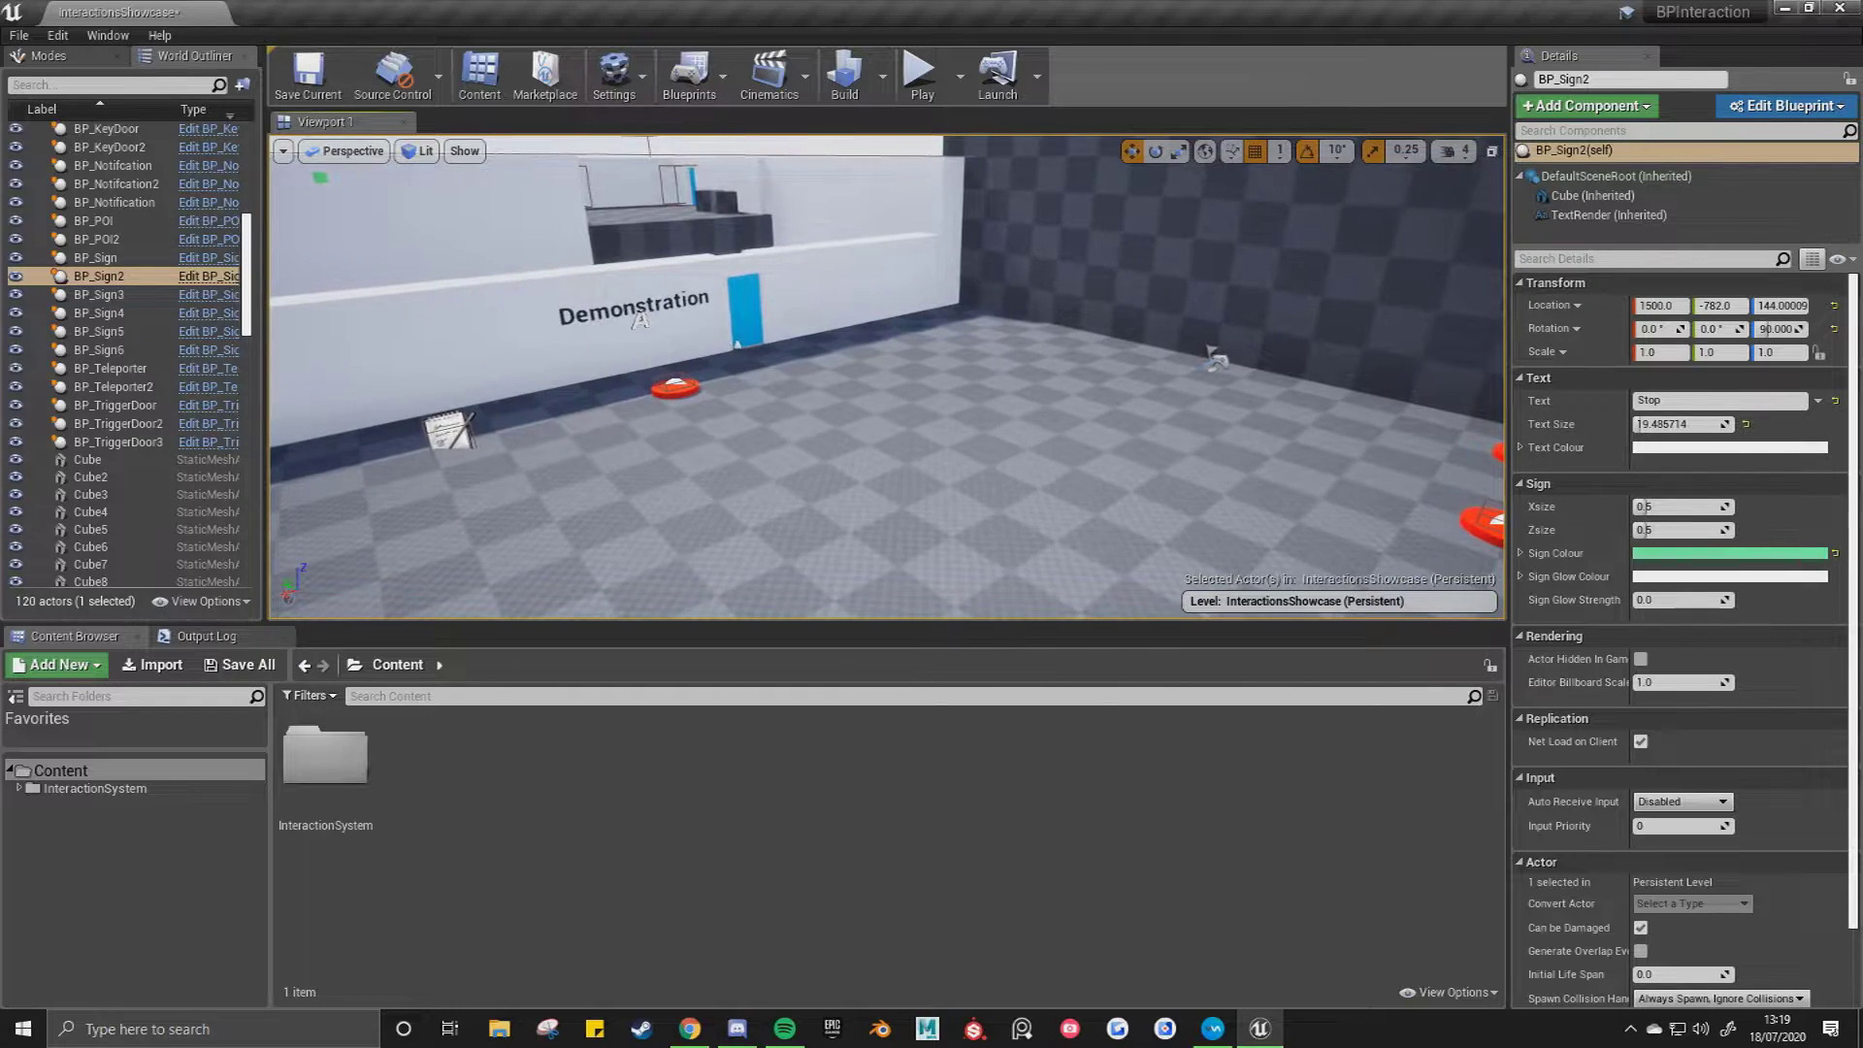
Select the red button and the notification actor outside the Demonstration area to examine the button's interact actors and the notification's settings.
{"action": "key", "text": "w"}
{"action": "right_click_drag", "start_coordinate": [848, 293], "coordinate": [794, 357]}
{"action": "left_click", "coordinate": [833, 484]}
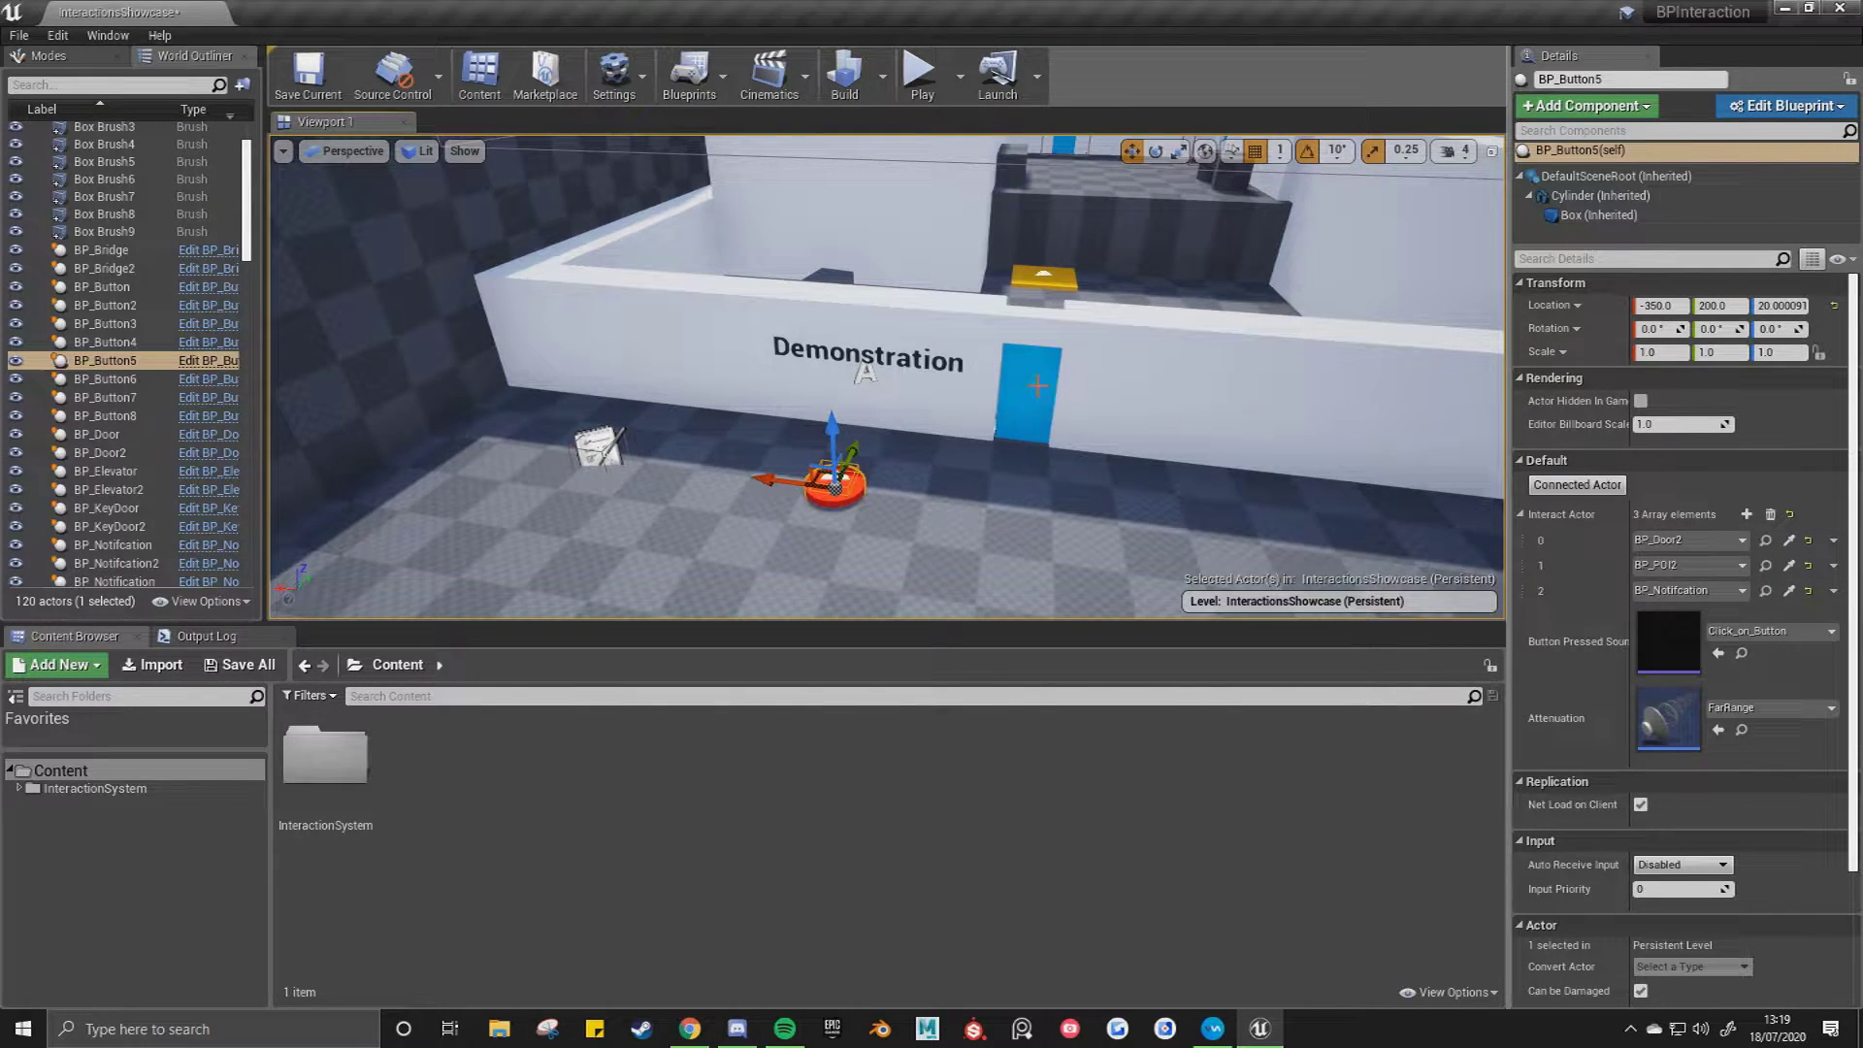
{"action": "right_click_drag", "start_coordinate": [956, 235], "coordinate": [967, 175]}
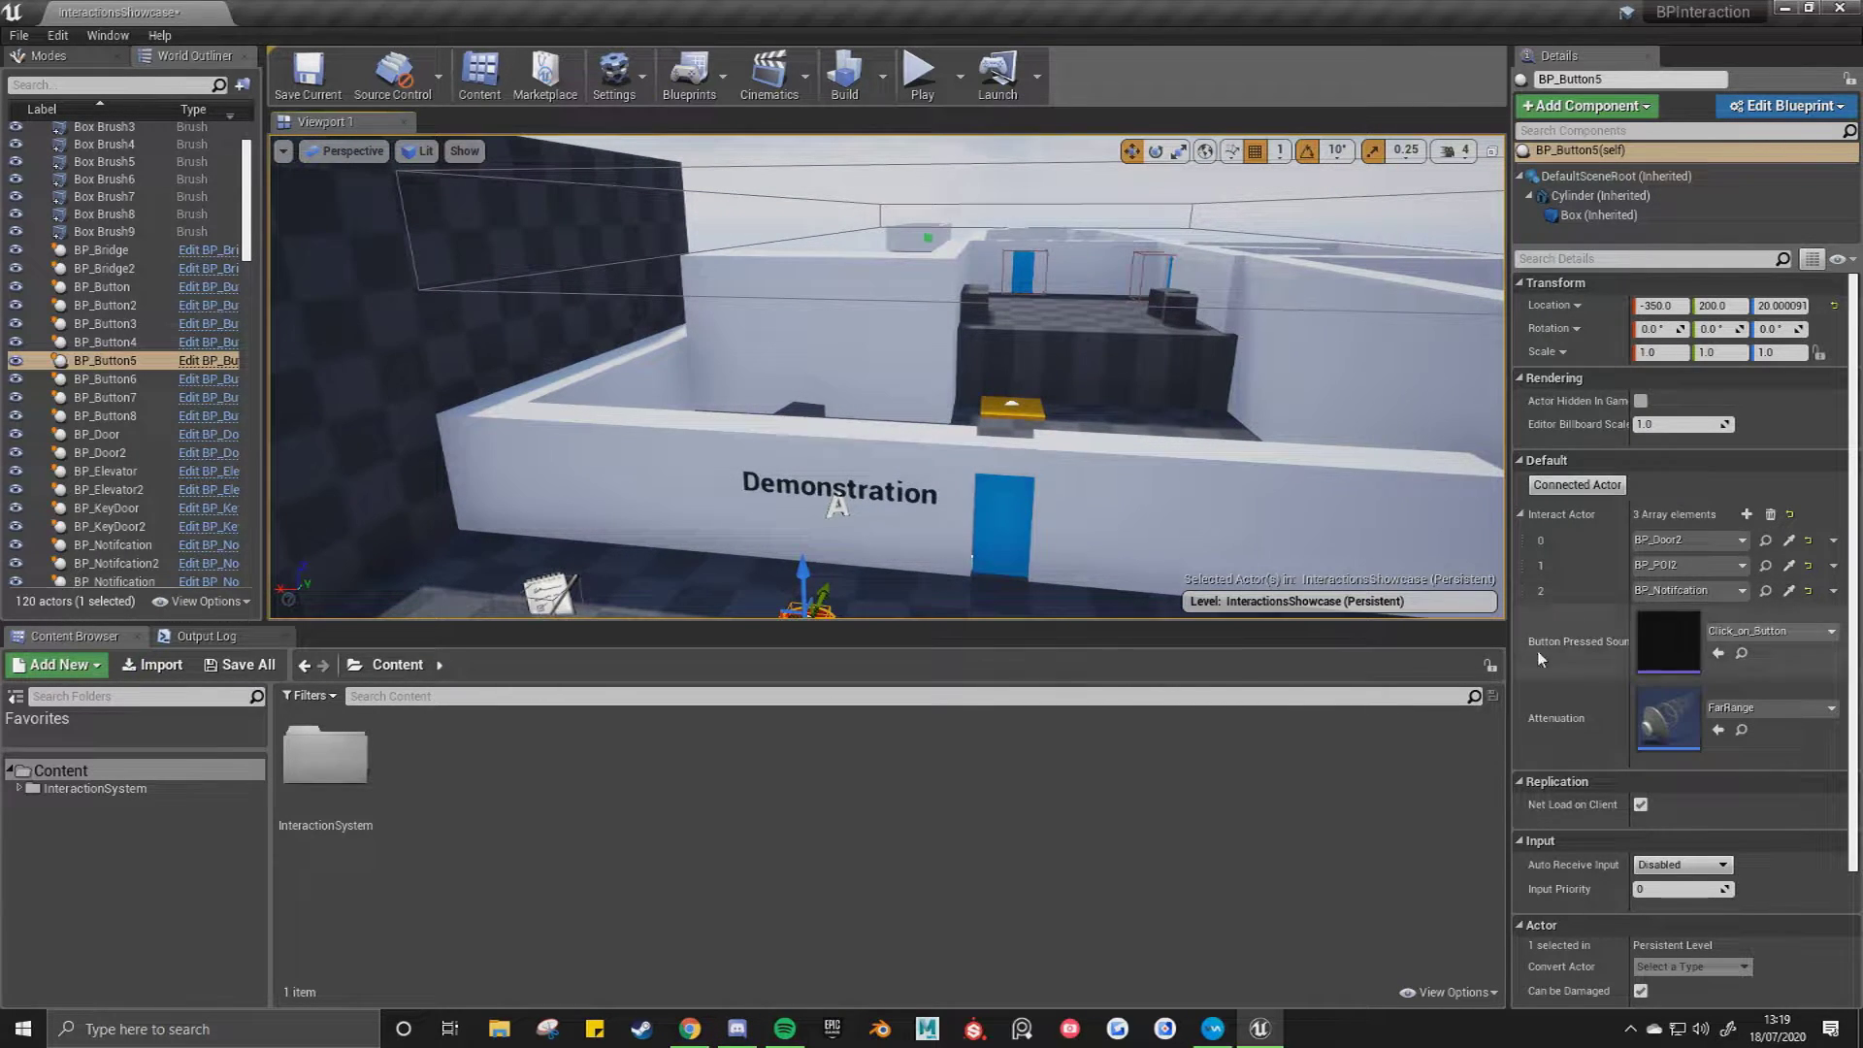
{"action": "right_click_drag", "start_coordinate": [966, 536], "coordinate": [860, 568]}
{"action": "left_click", "coordinate": [868, 474]}
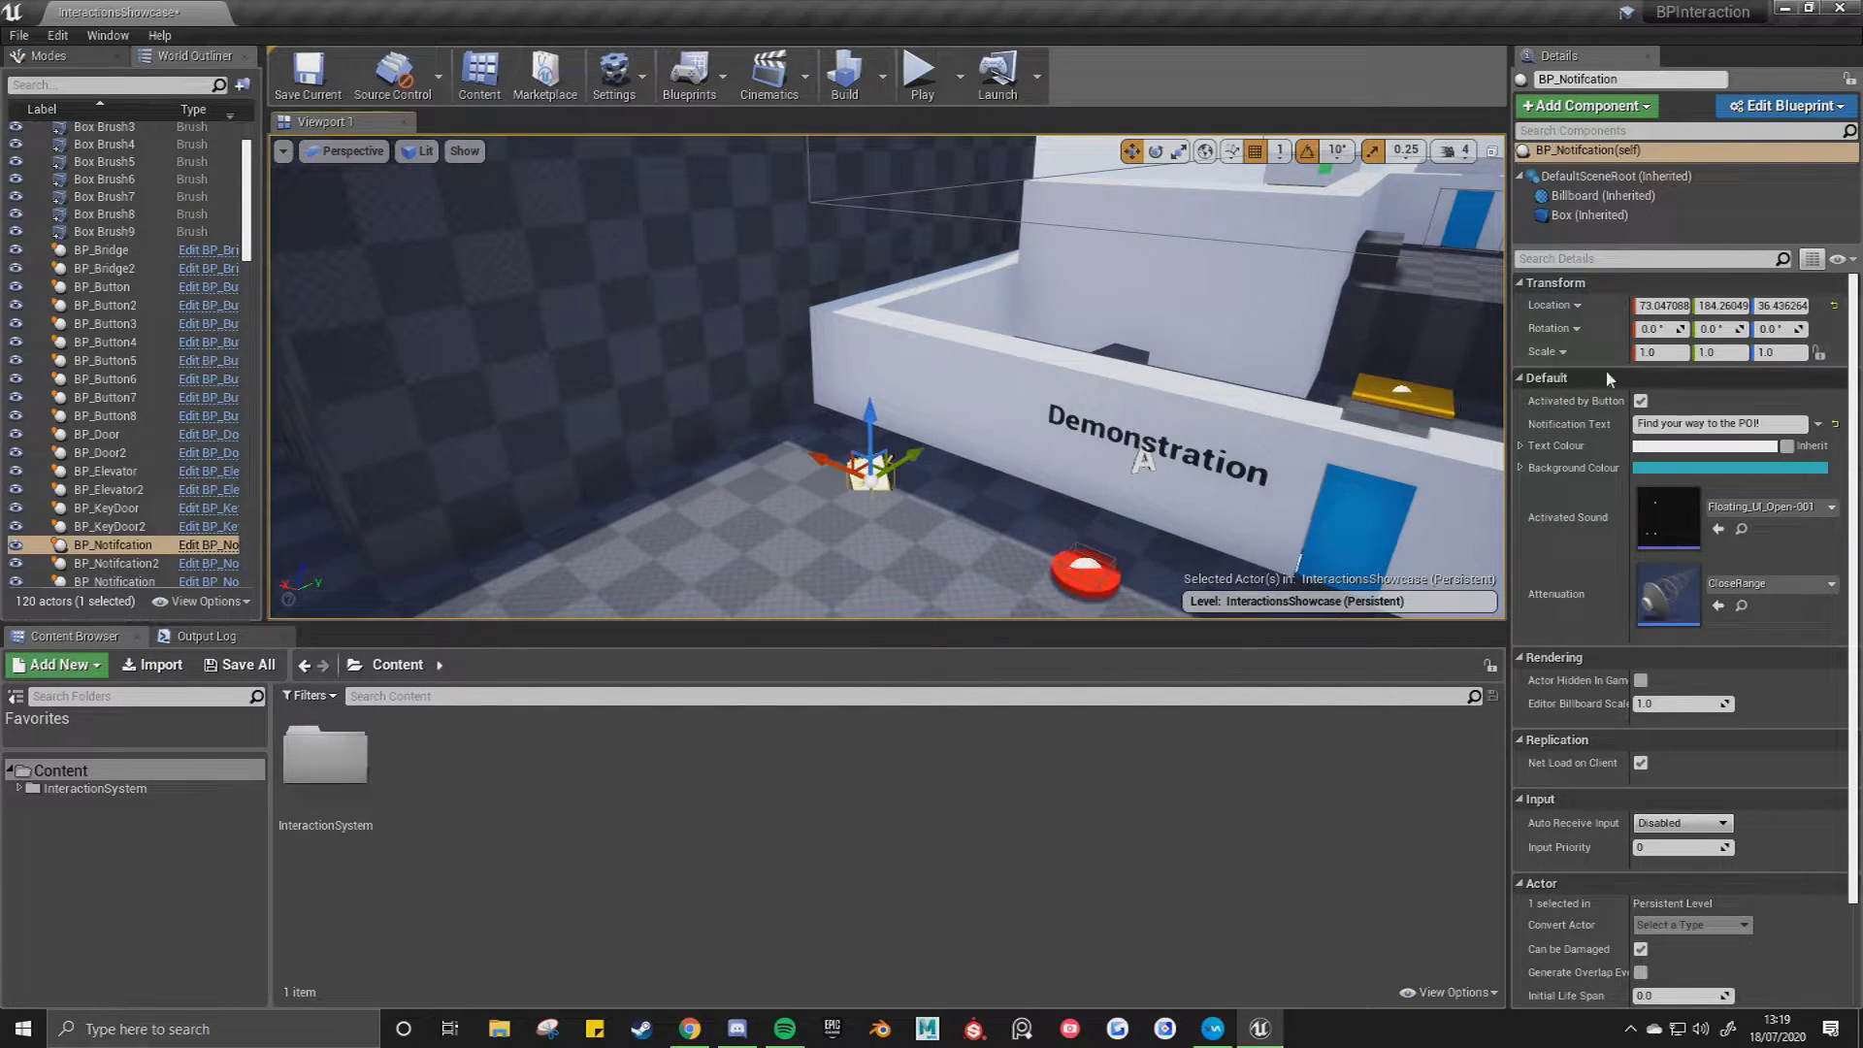
Play the level full screen, activate the red button outside the Demonstration area and enter through the blue door.
{"action": "left_click", "coordinate": [922, 76]}
{"action": "key", "text": "F11"}
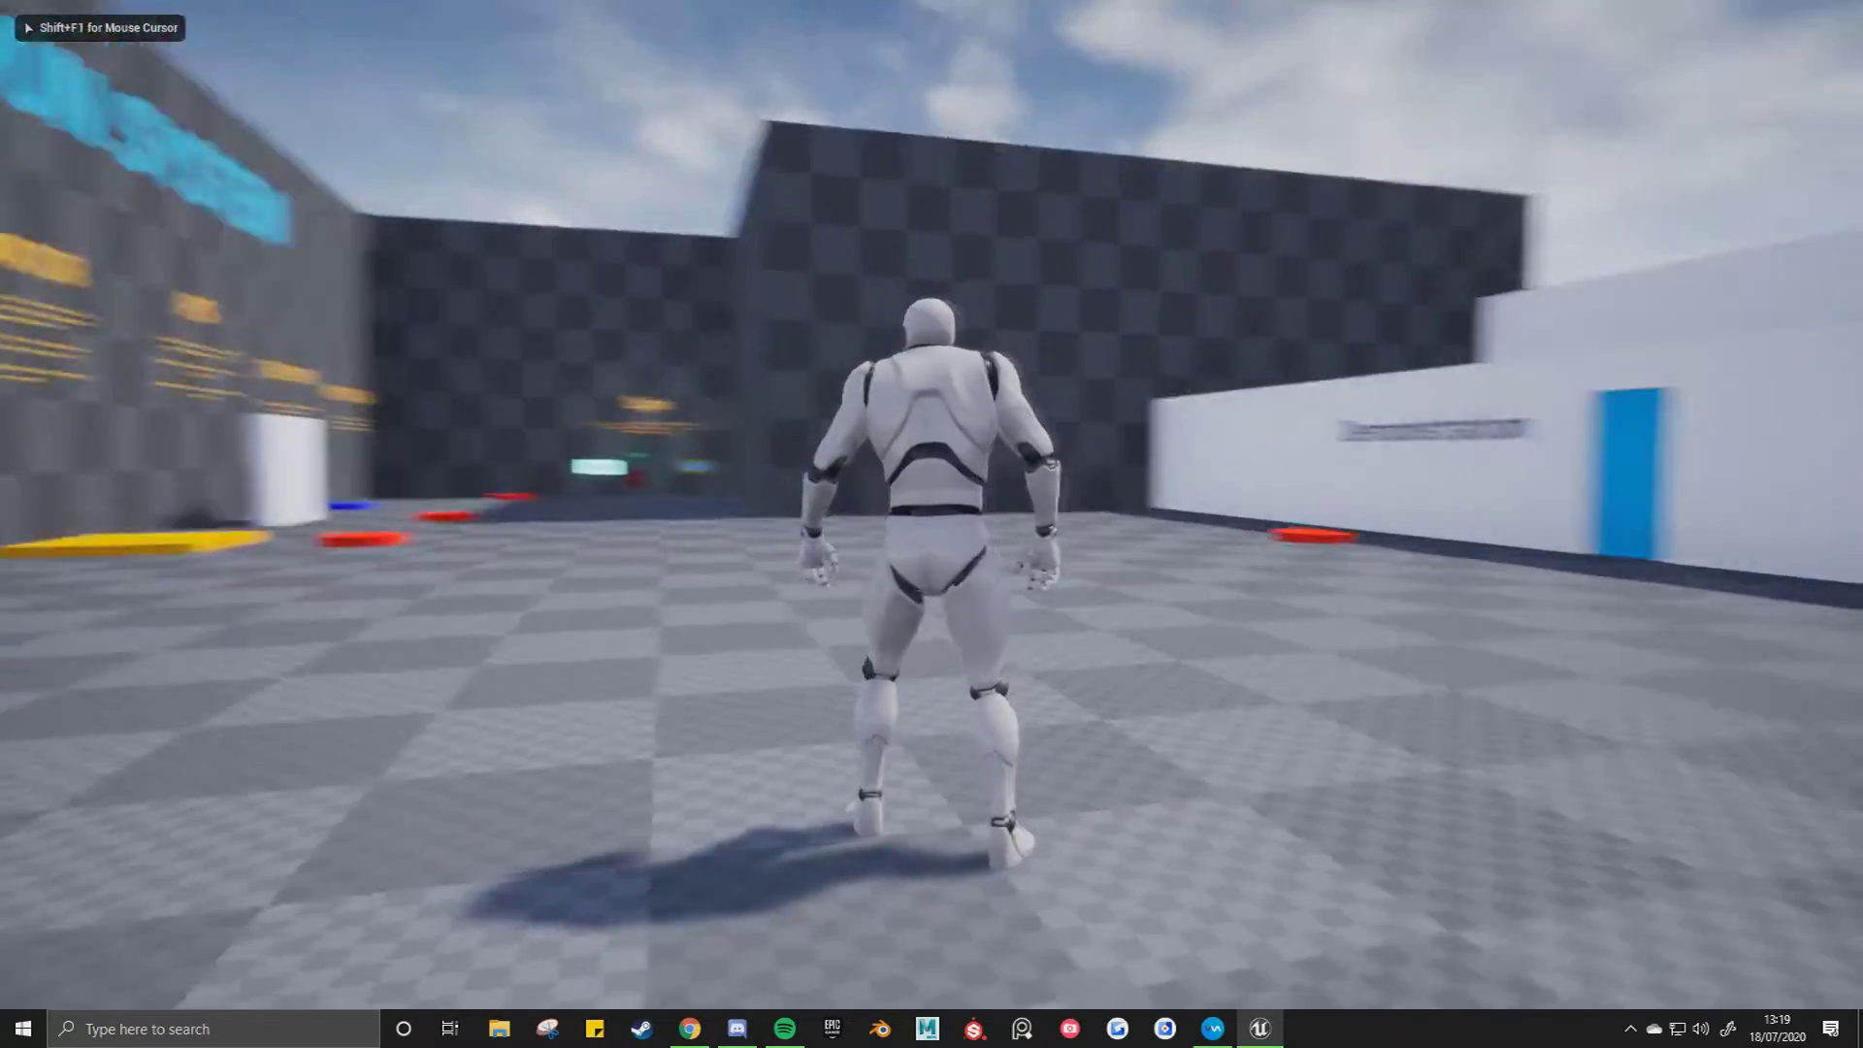
{"action": "key", "text": "w"}
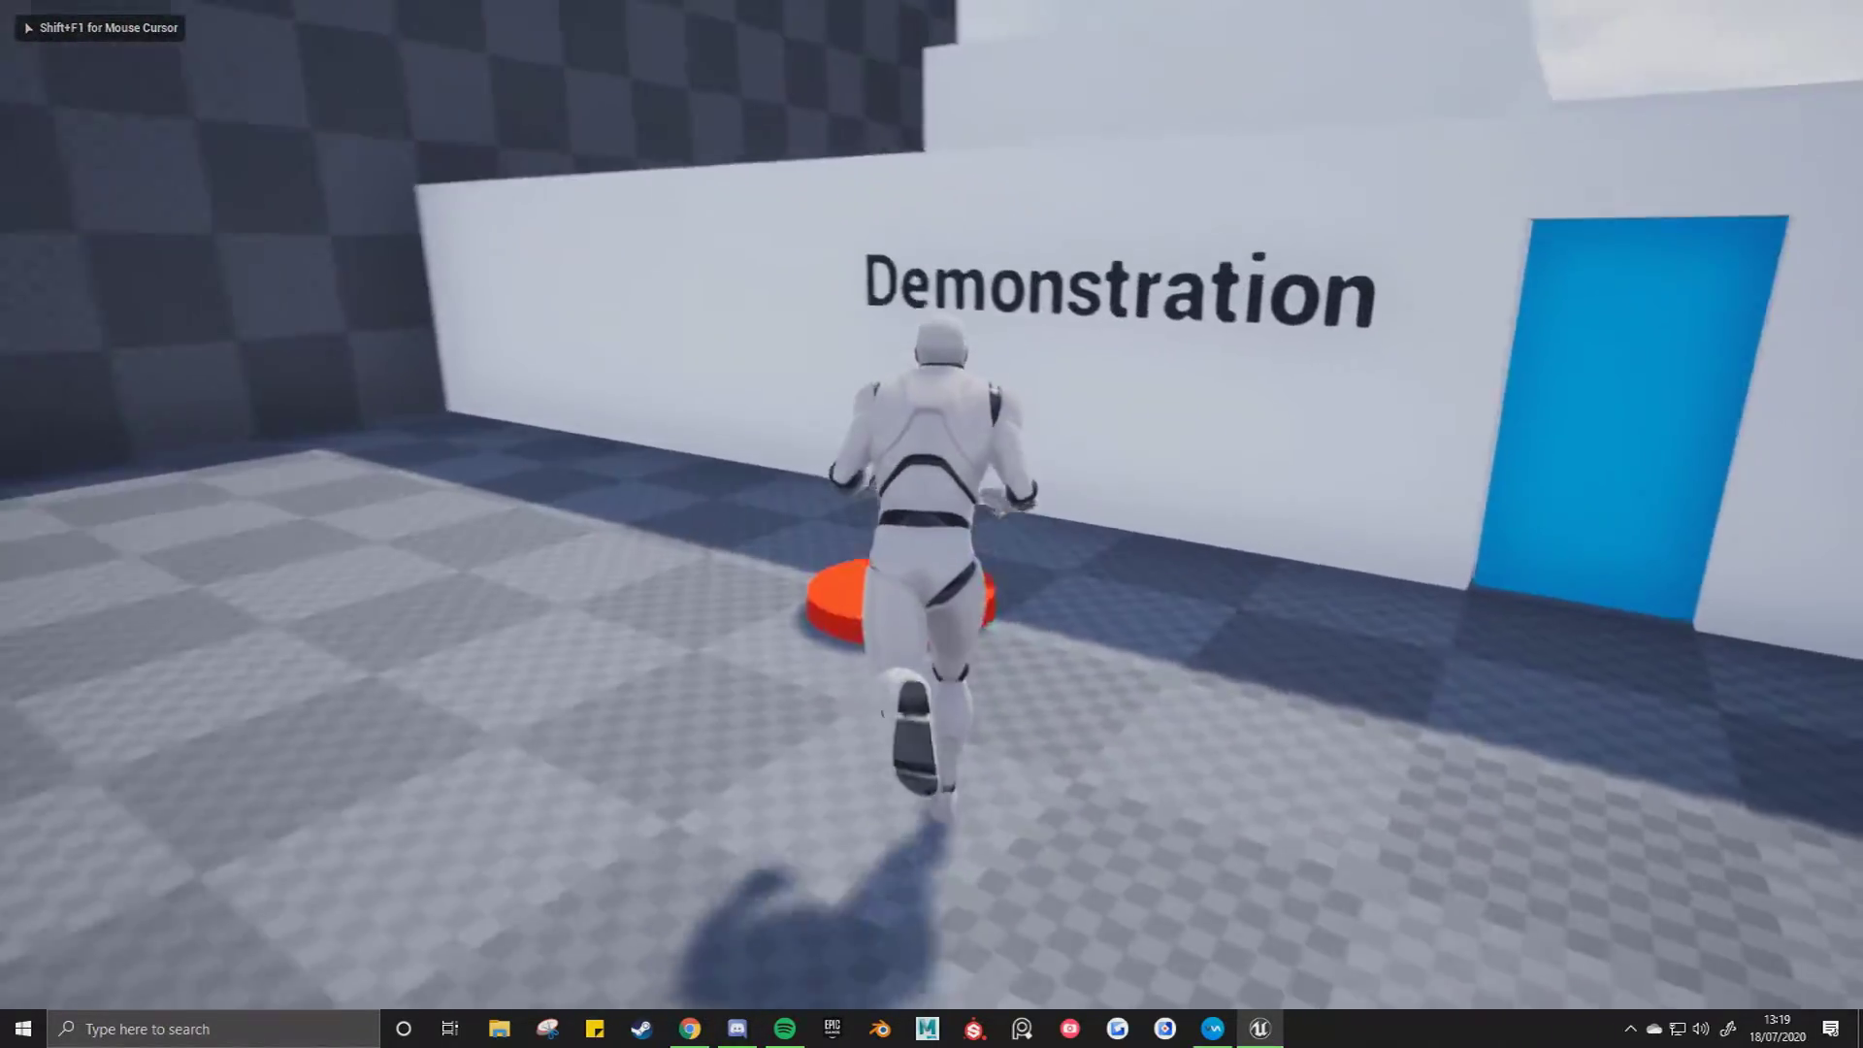
{"action": "key", "text": "s"}
{"action": "key", "text": "d"}
{"action": "key", "text": "d"}
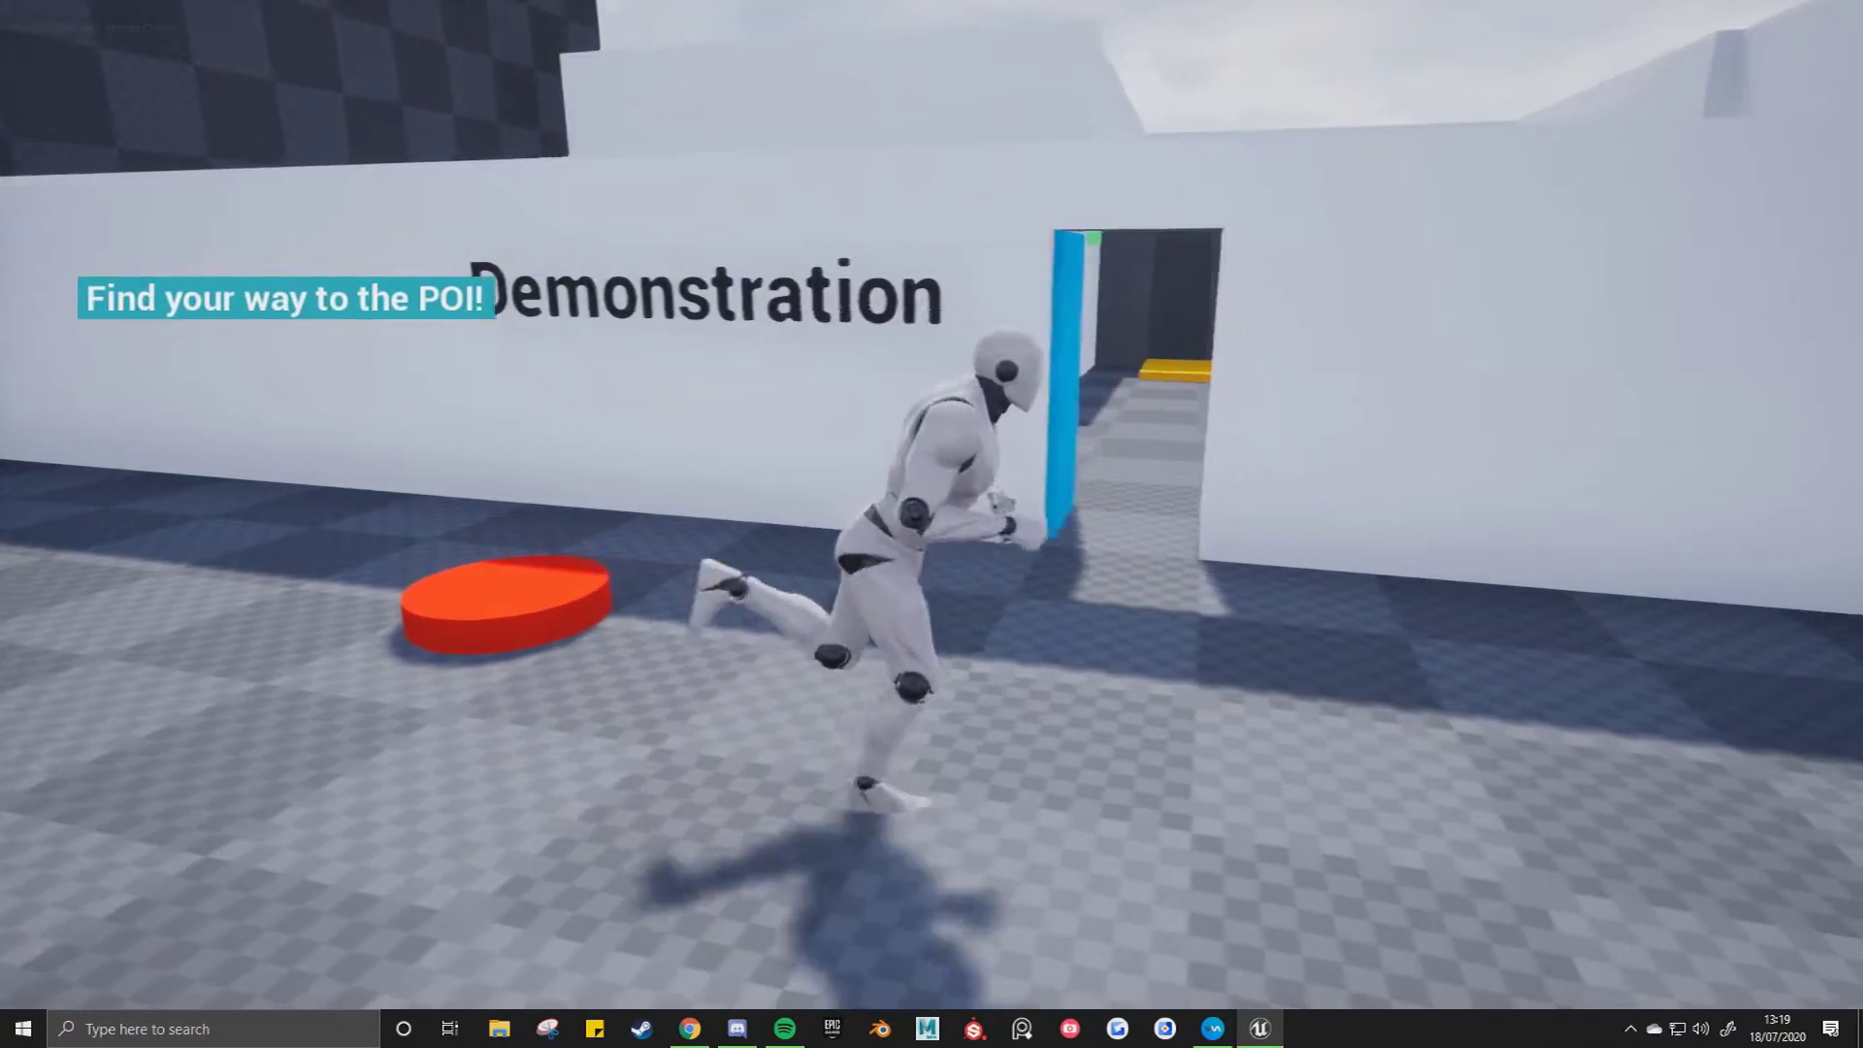
{"action": "key", "text": "w"}
{"action": "key", "text": "w"}
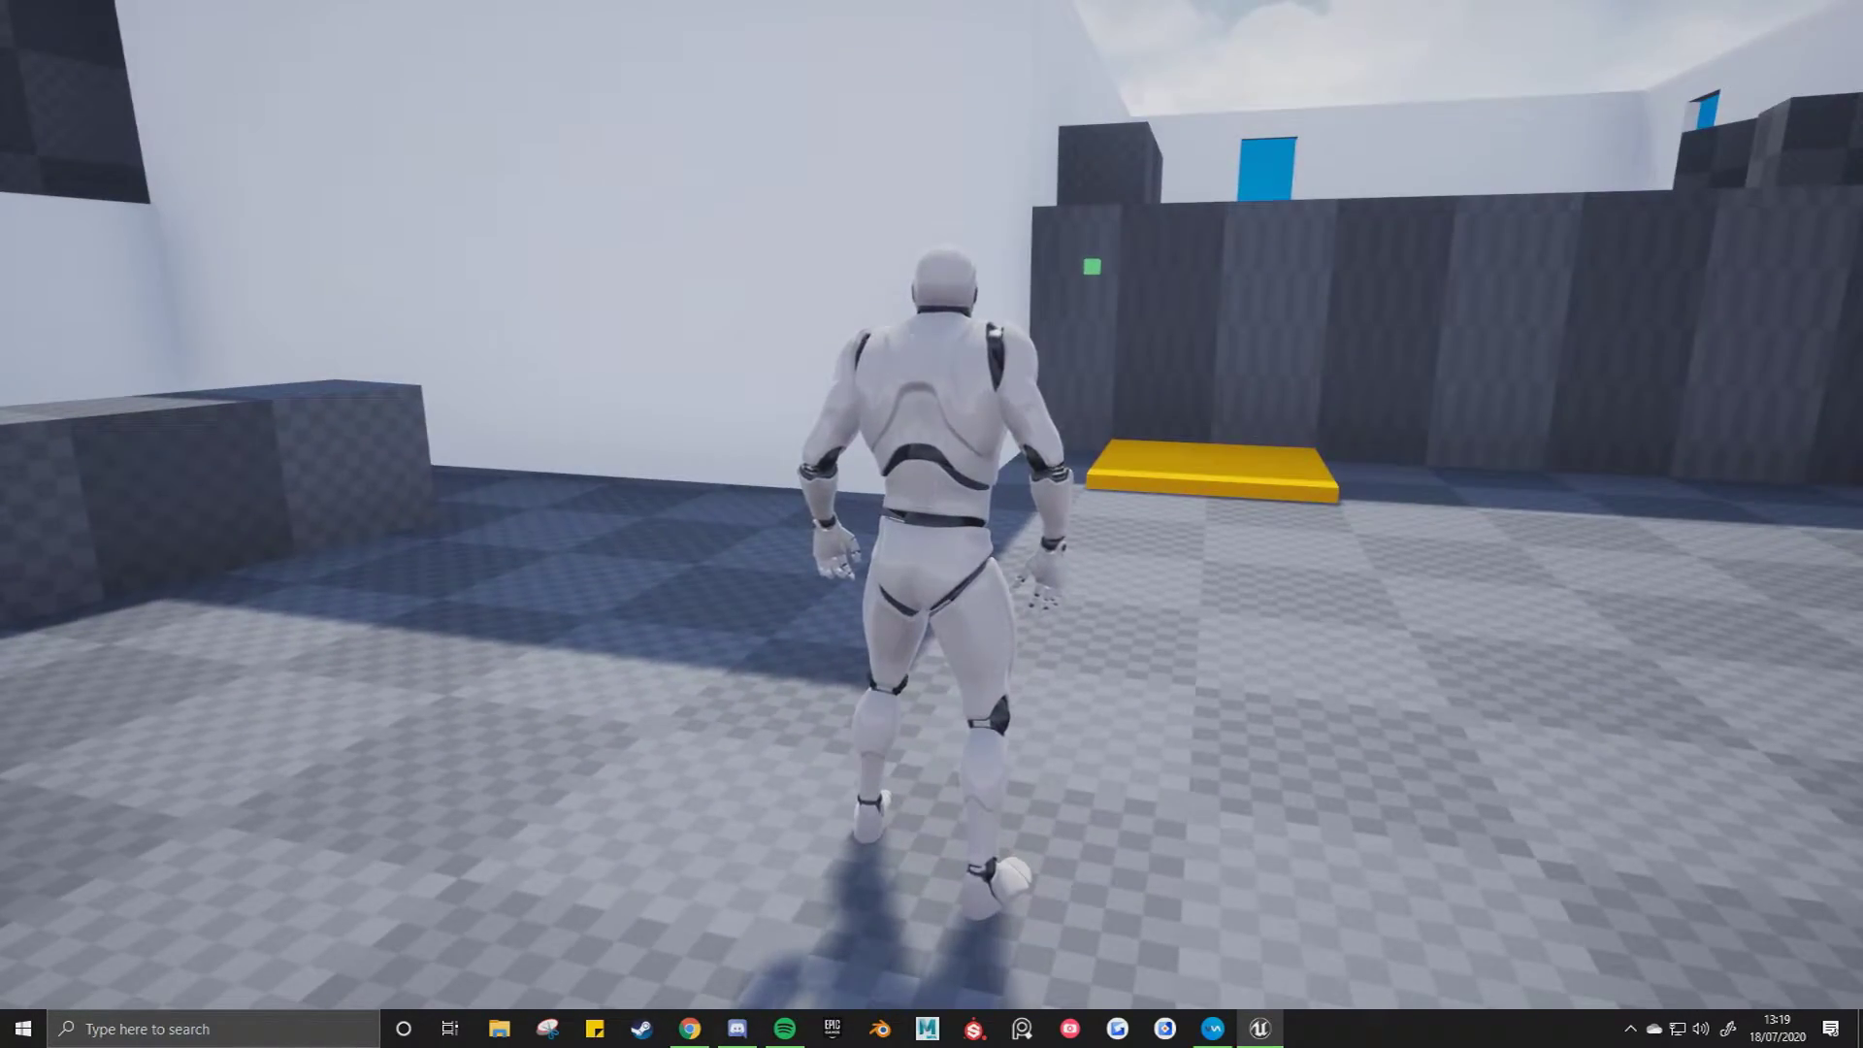
Run behind the dark blocks in the first room to activate the red button, and return to the yellow elevator.
{"action": "left_click", "coordinate": [1144, 308]}
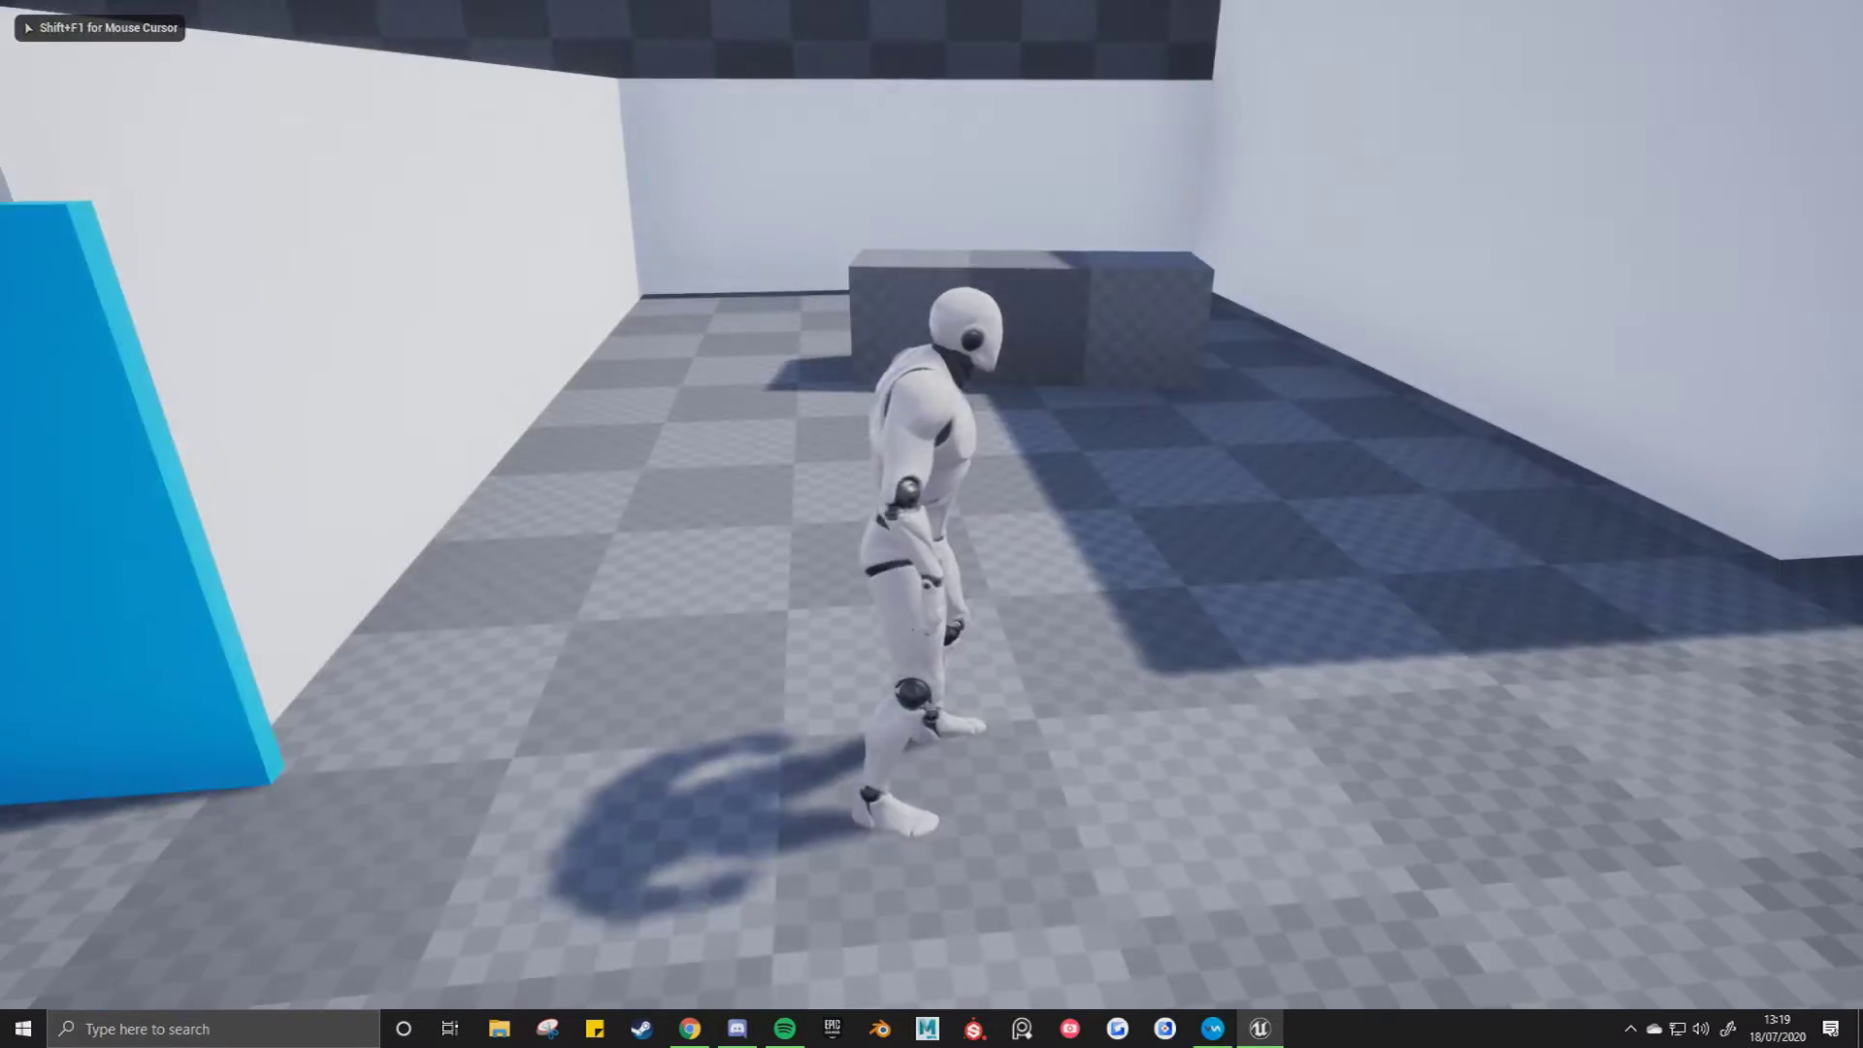
{"action": "key", "text": "w"}
{"action": "key", "text": "w"}
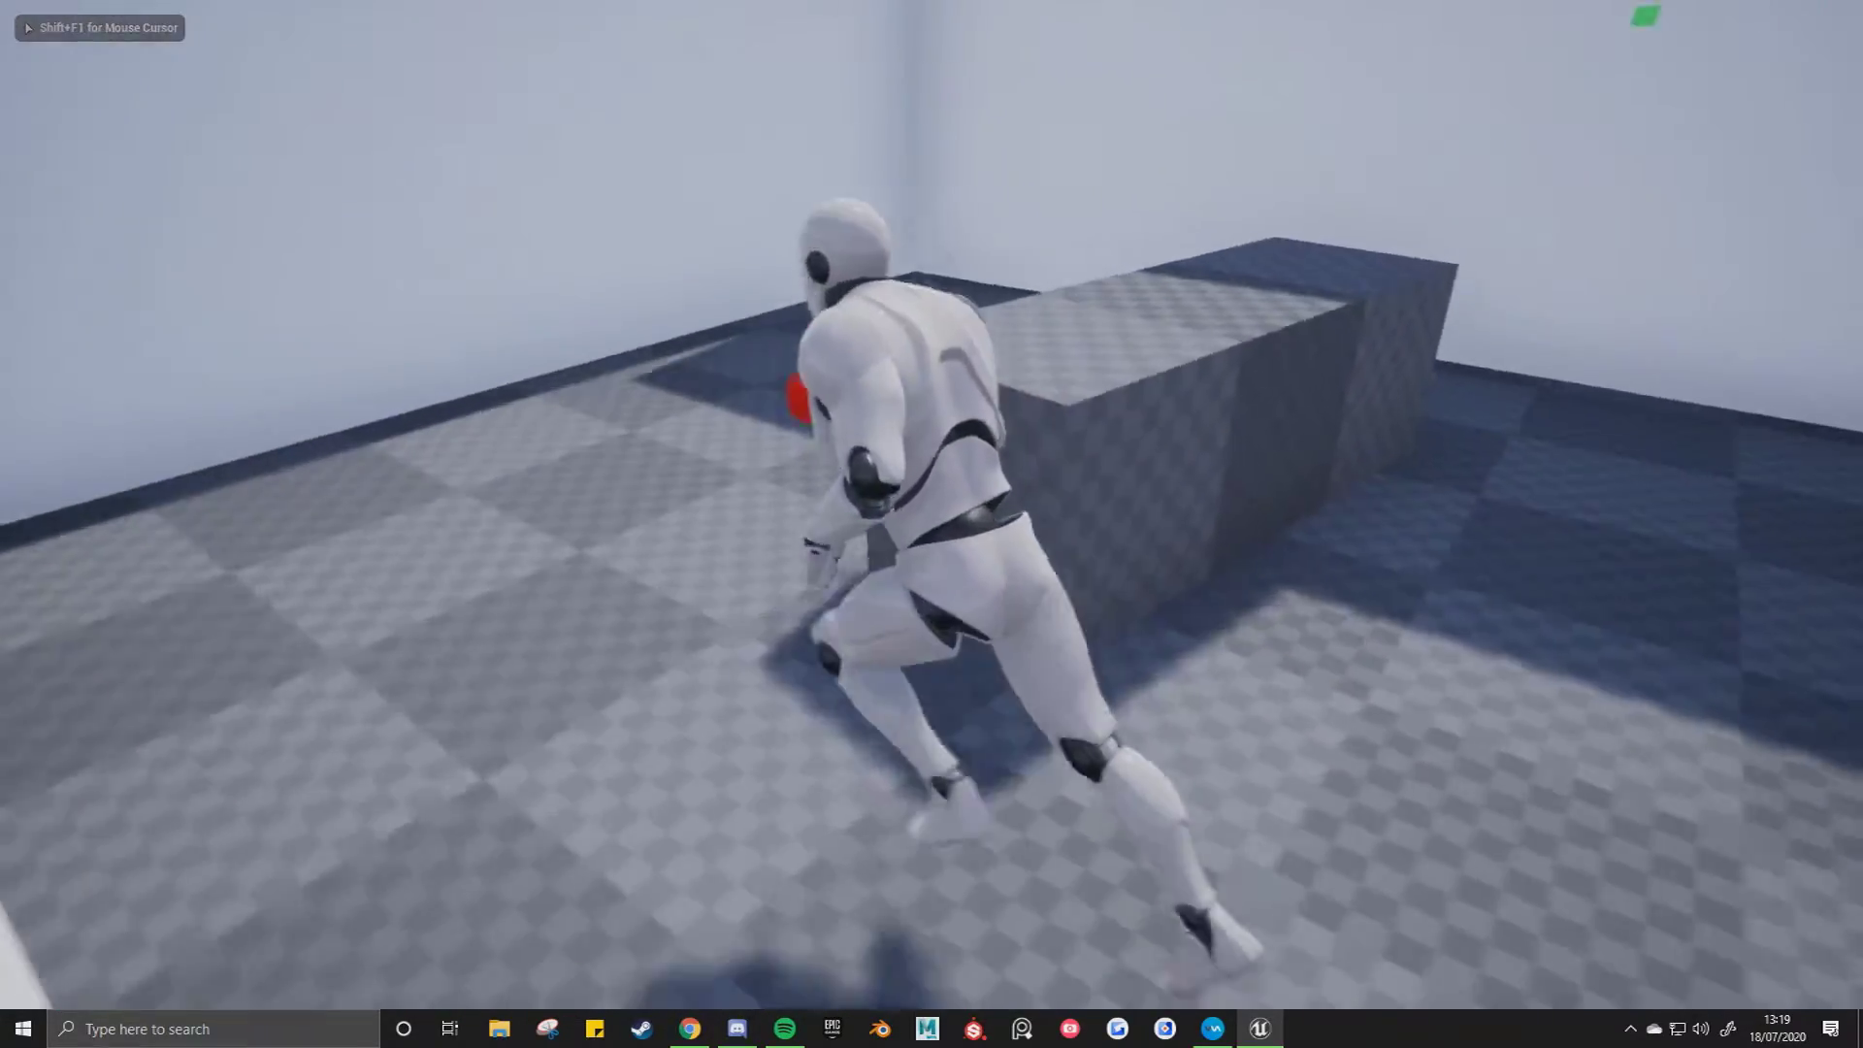
{"action": "key", "text": "d"}
{"action": "key", "text": "w"}
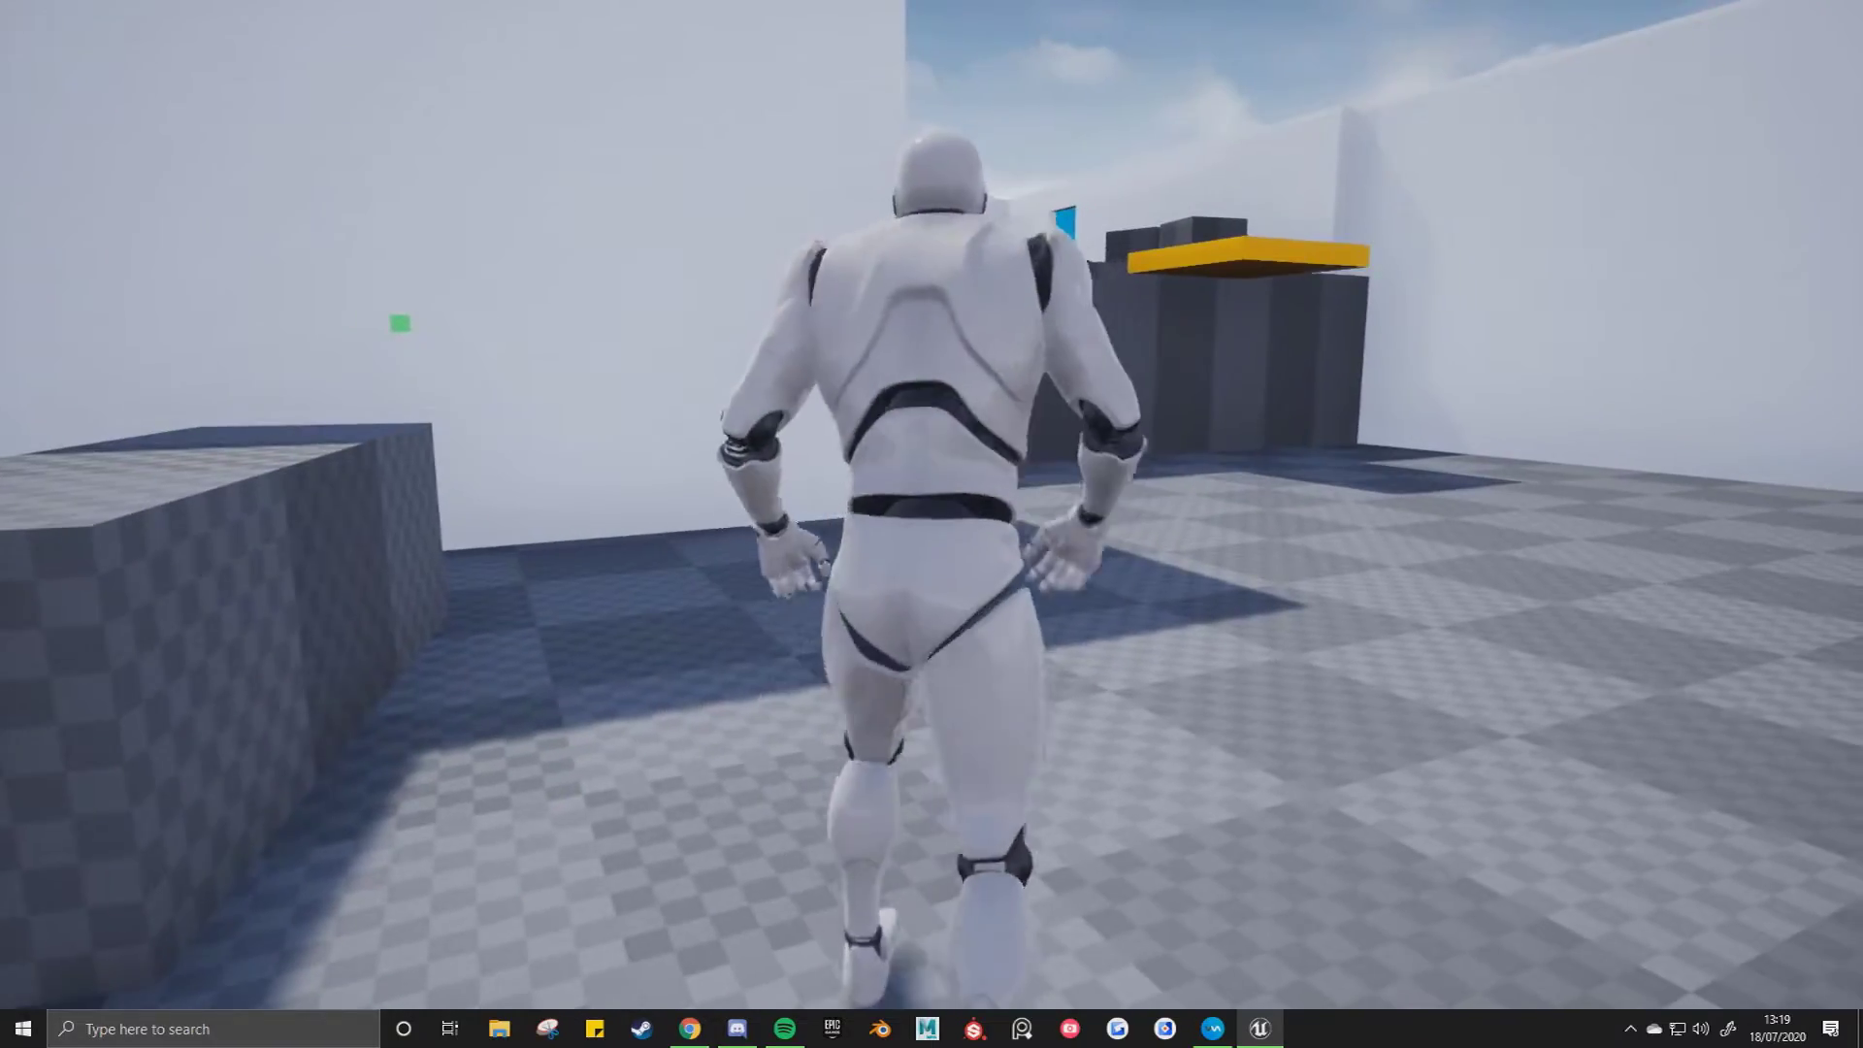
{"action": "key", "text": "w"}
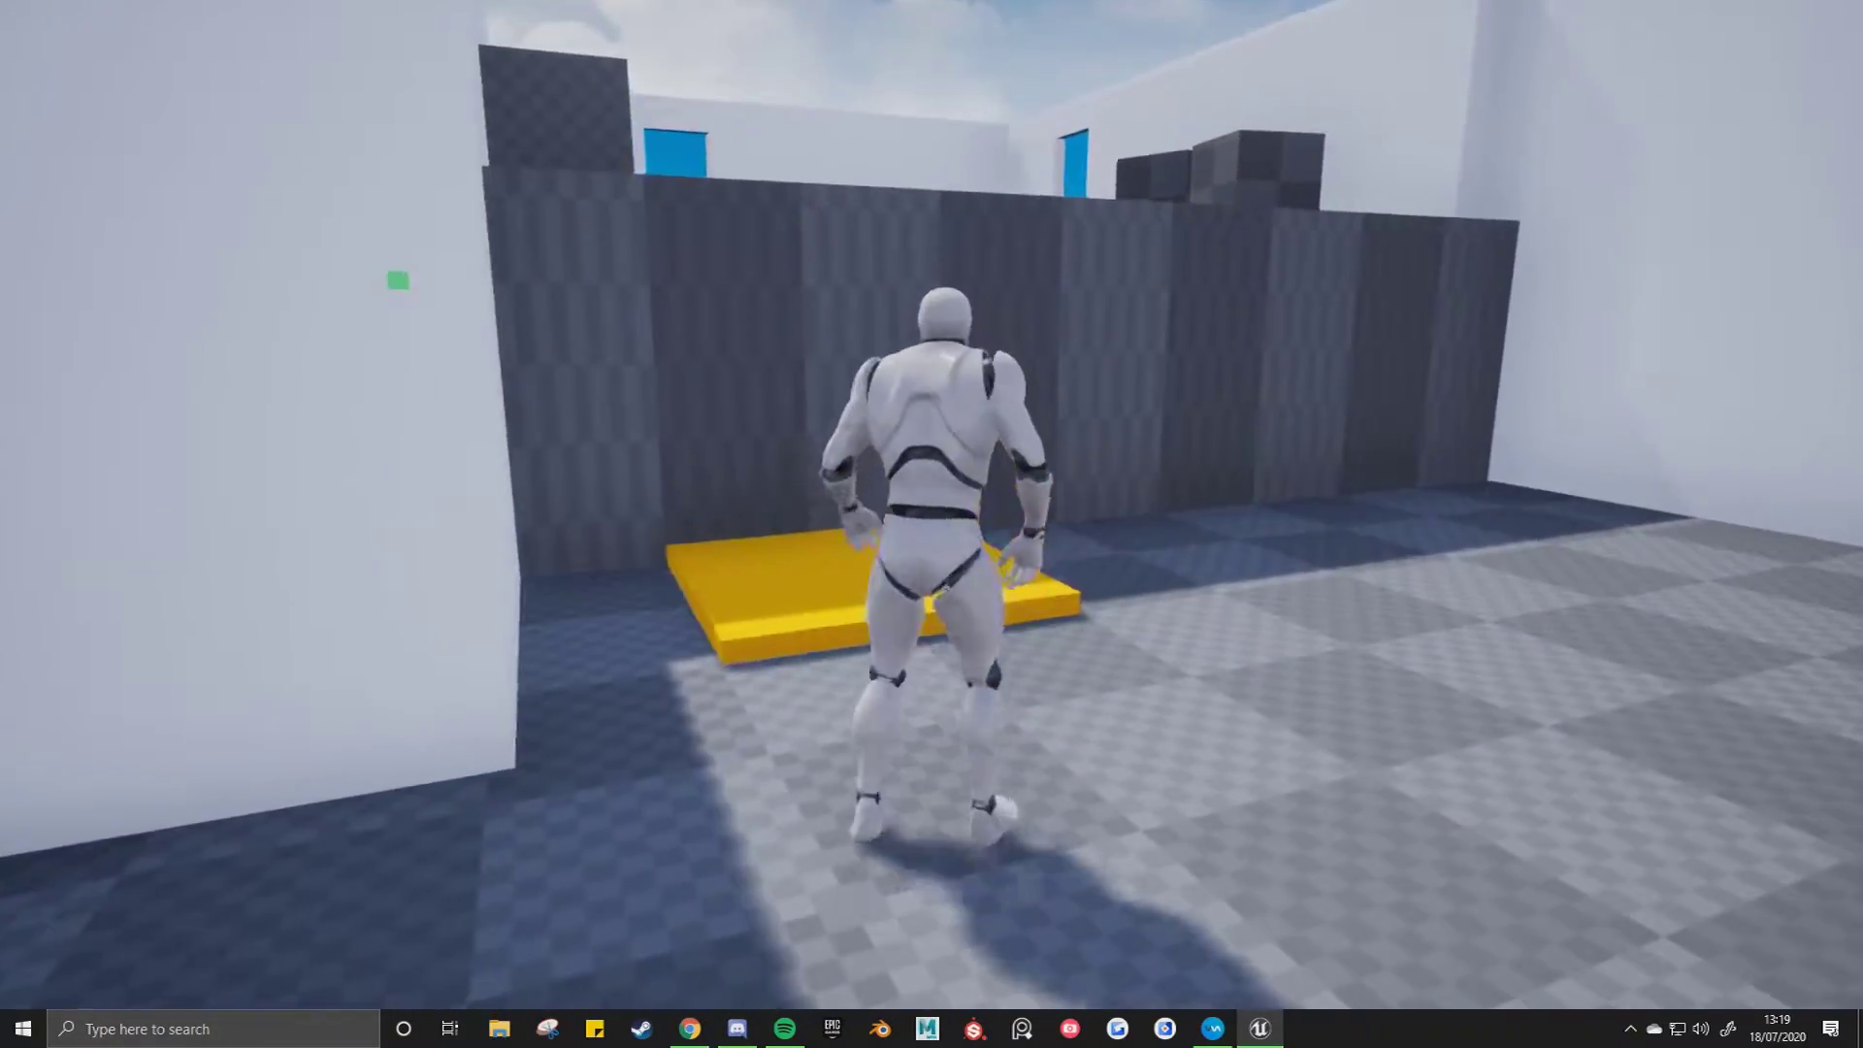
Ride the elevator to the upper level and test the key door there, first without and again with its key.
{"action": "key", "text": "w"}
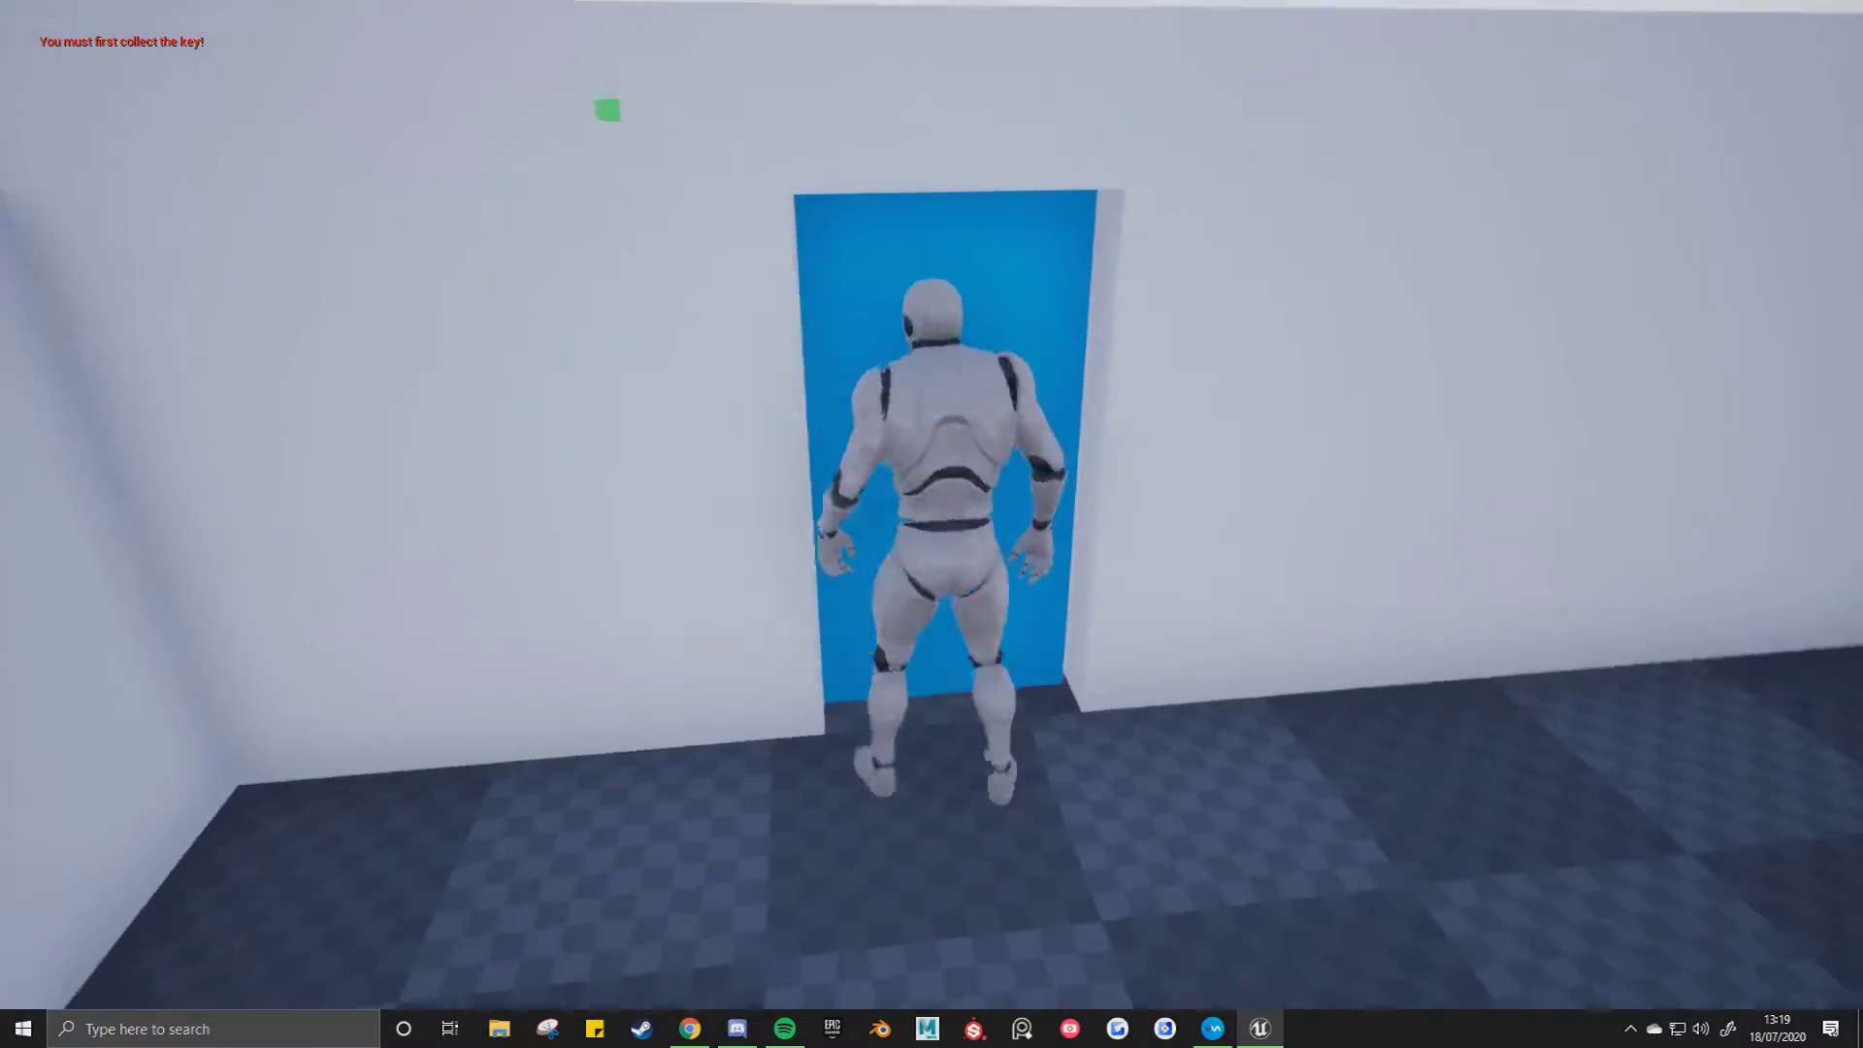
{"action": "key", "text": "s"}
{"action": "key", "text": "d"}
{"action": "key", "text": "w"}
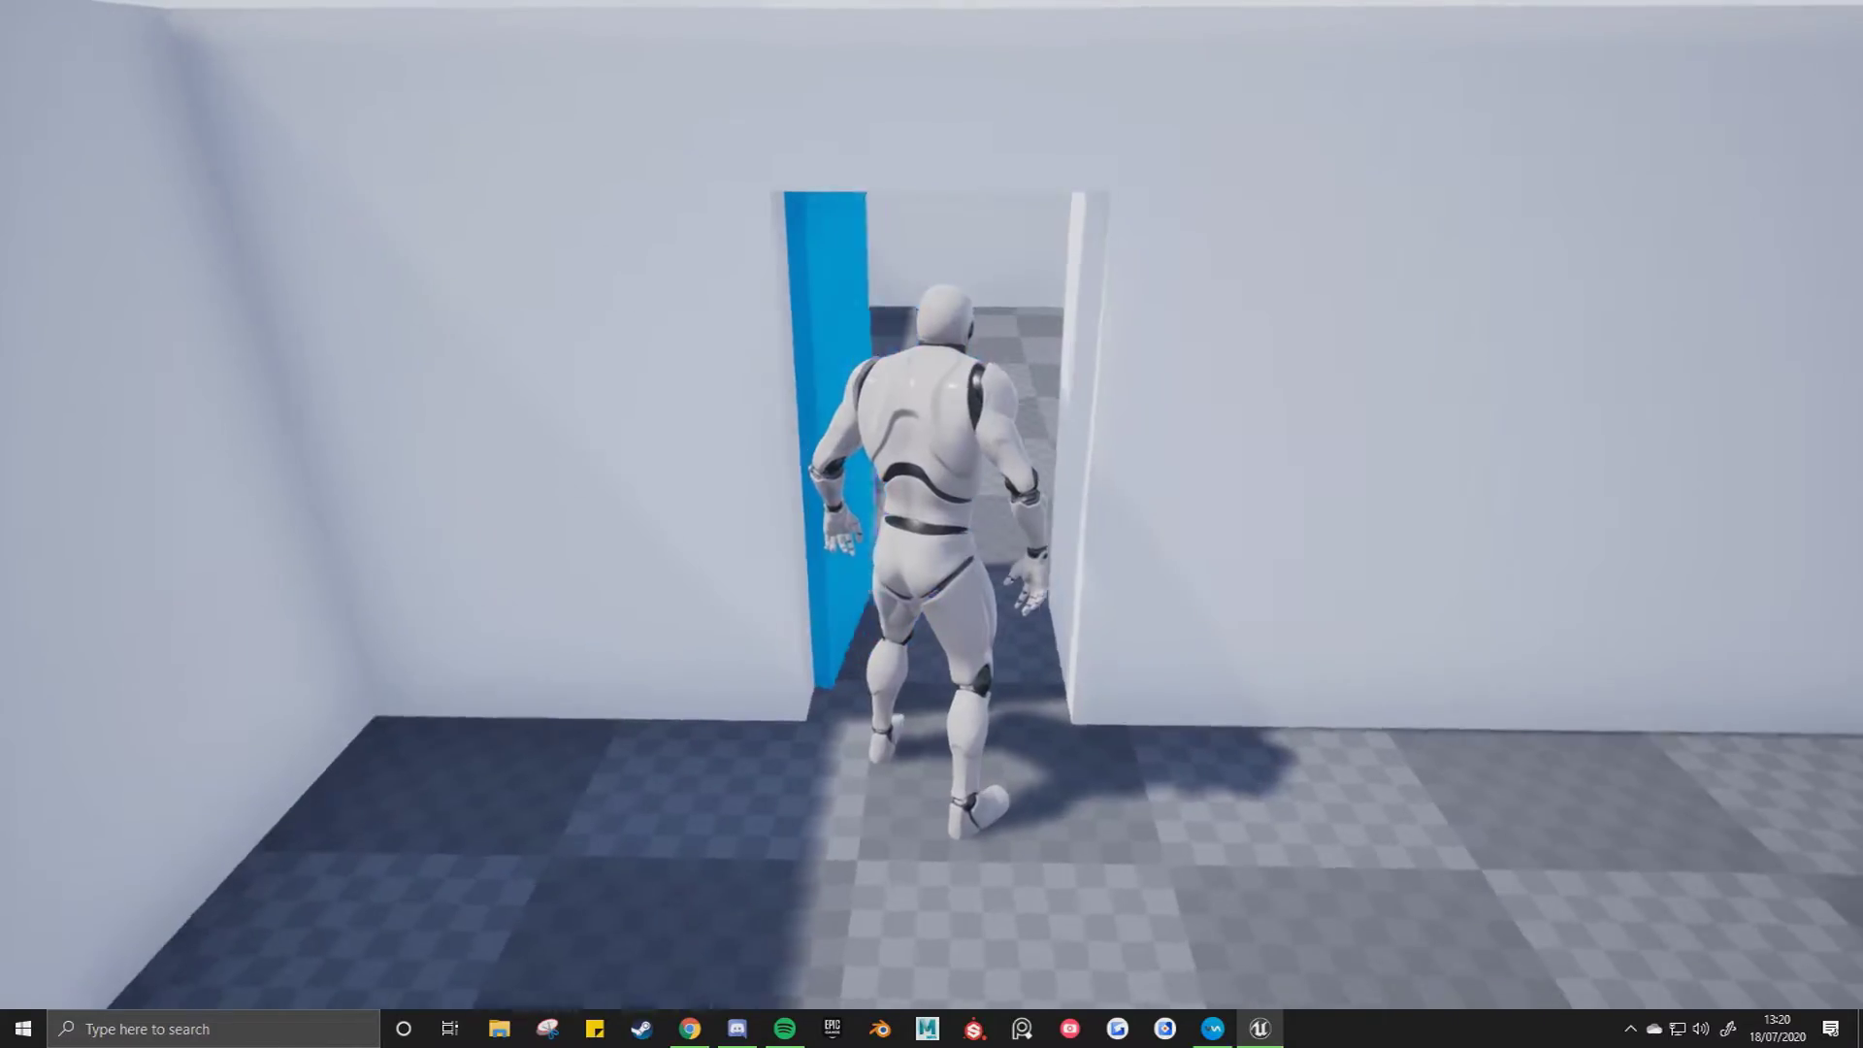
Run through the unlocked key door and along the white corridor to pass through the next blue door.
{"action": "key", "text": "w"}
{"action": "key", "text": "w"}
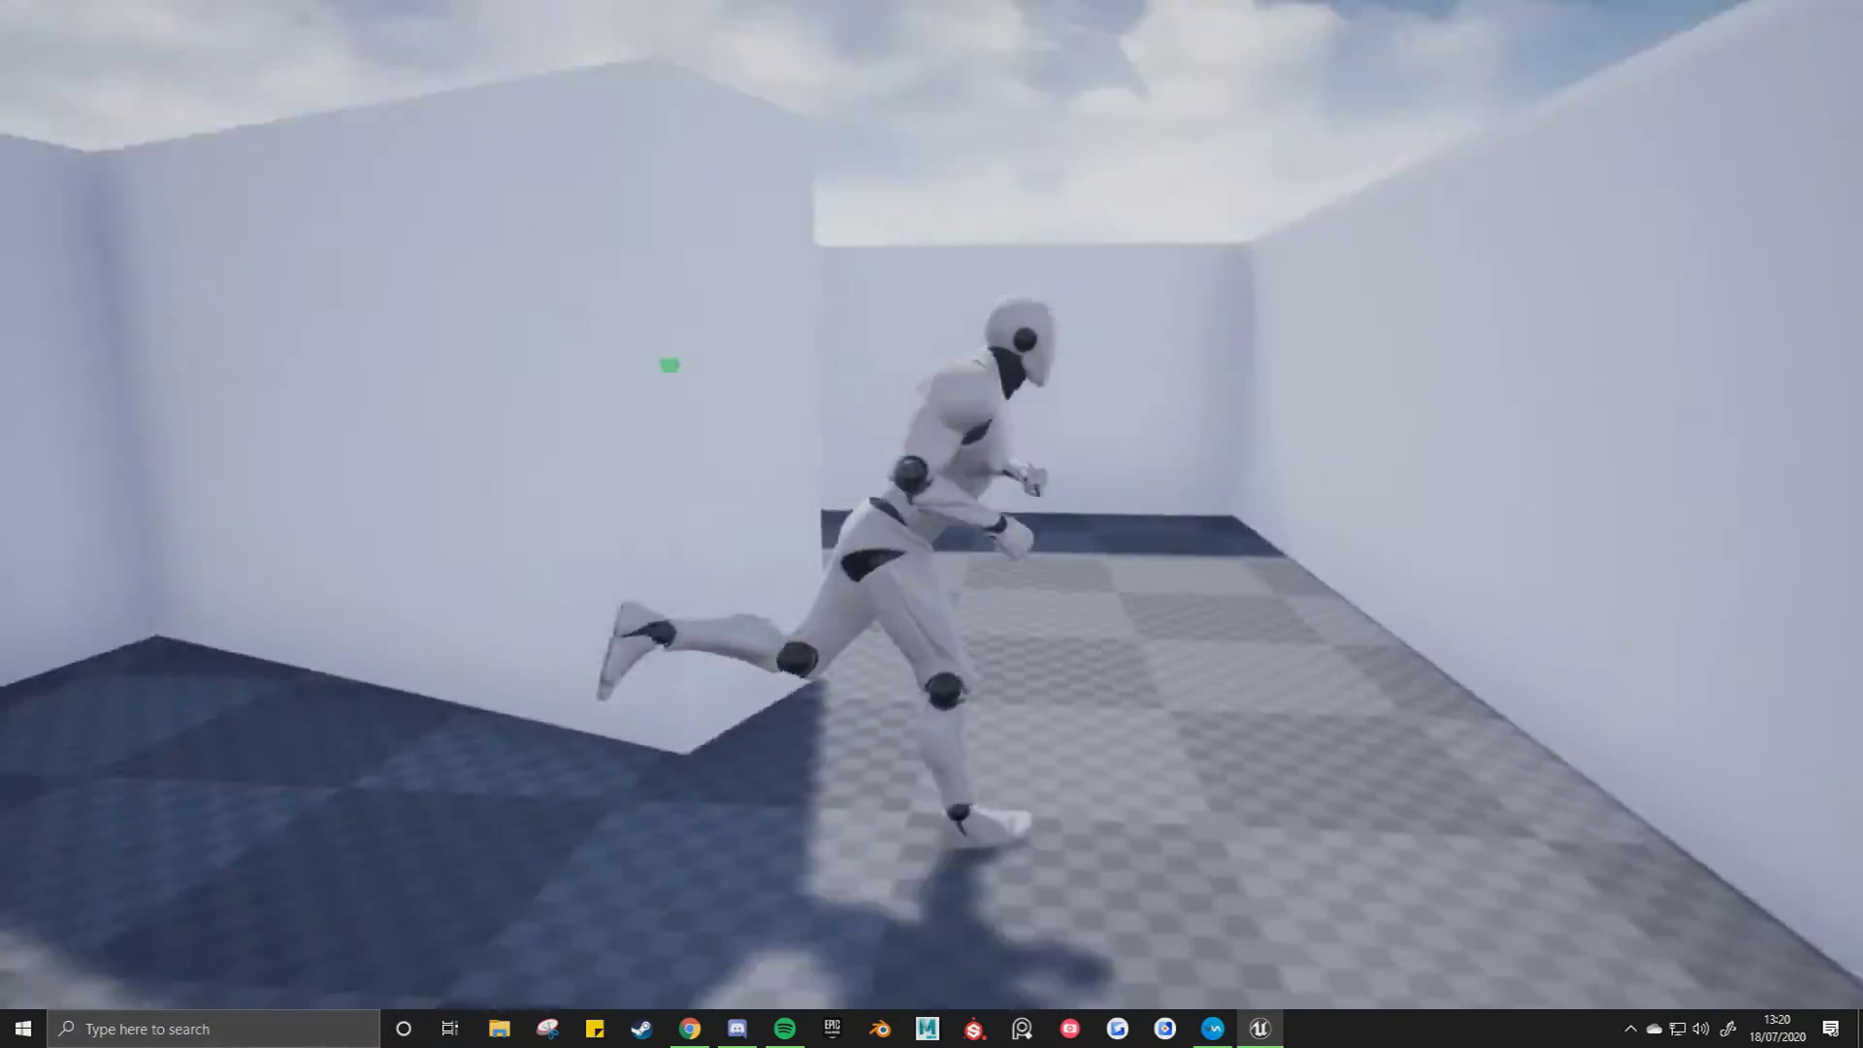
{"action": "key", "text": "w"}
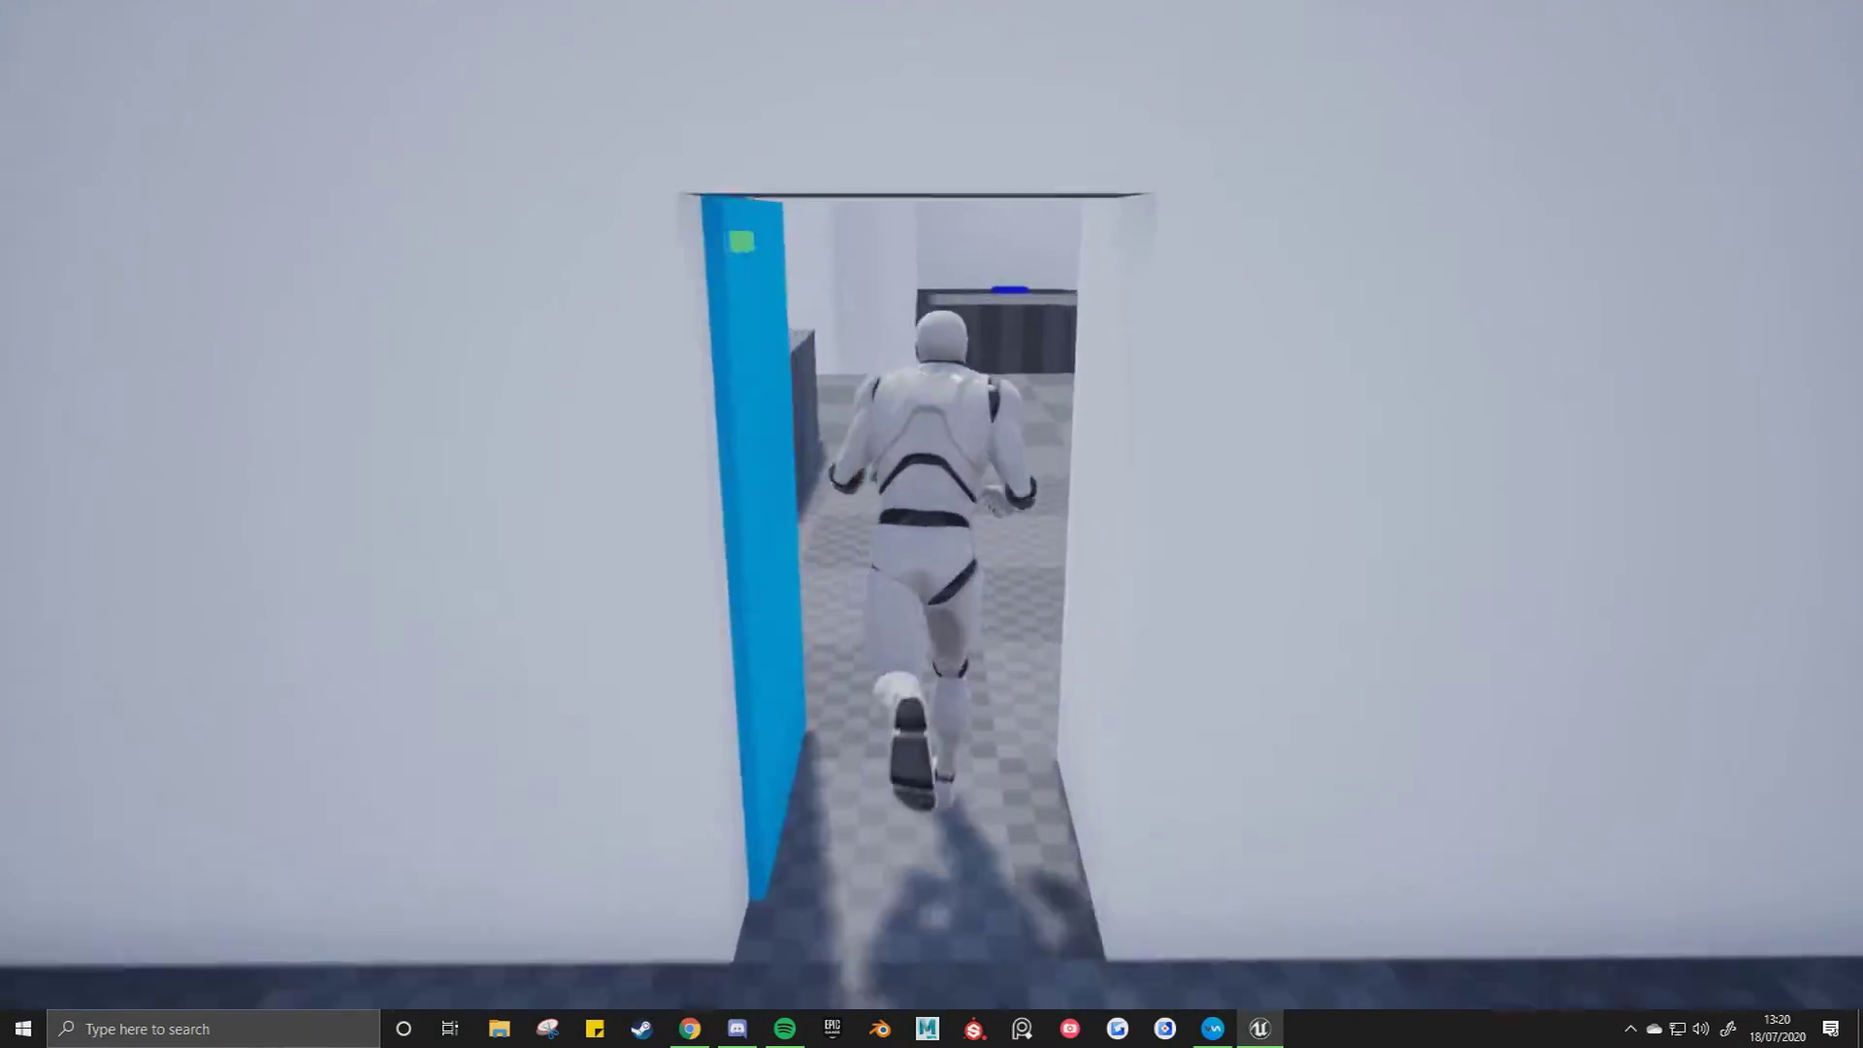
Activate the red button in the bridge room and cross the pink bridge to the blue teleporter.
{"action": "key", "text": "w"}
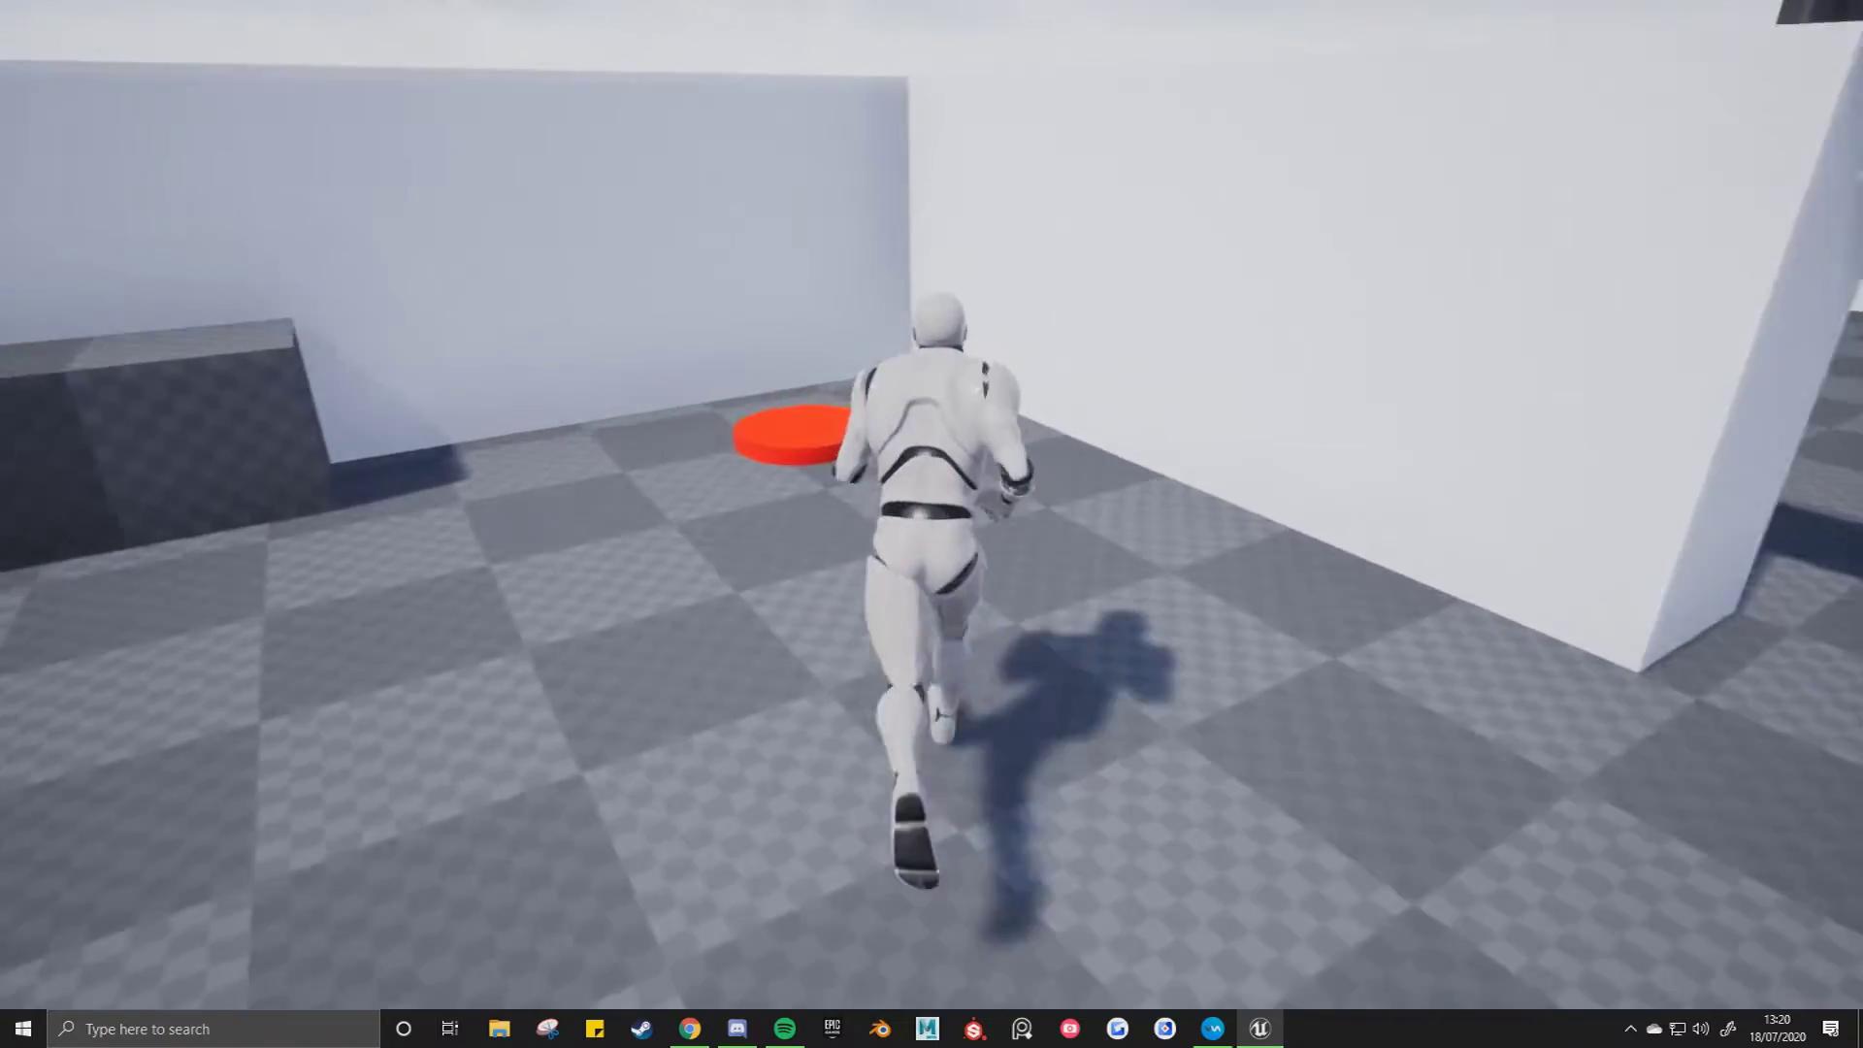
{"action": "key", "text": "w"}
{"action": "key", "text": "w"}
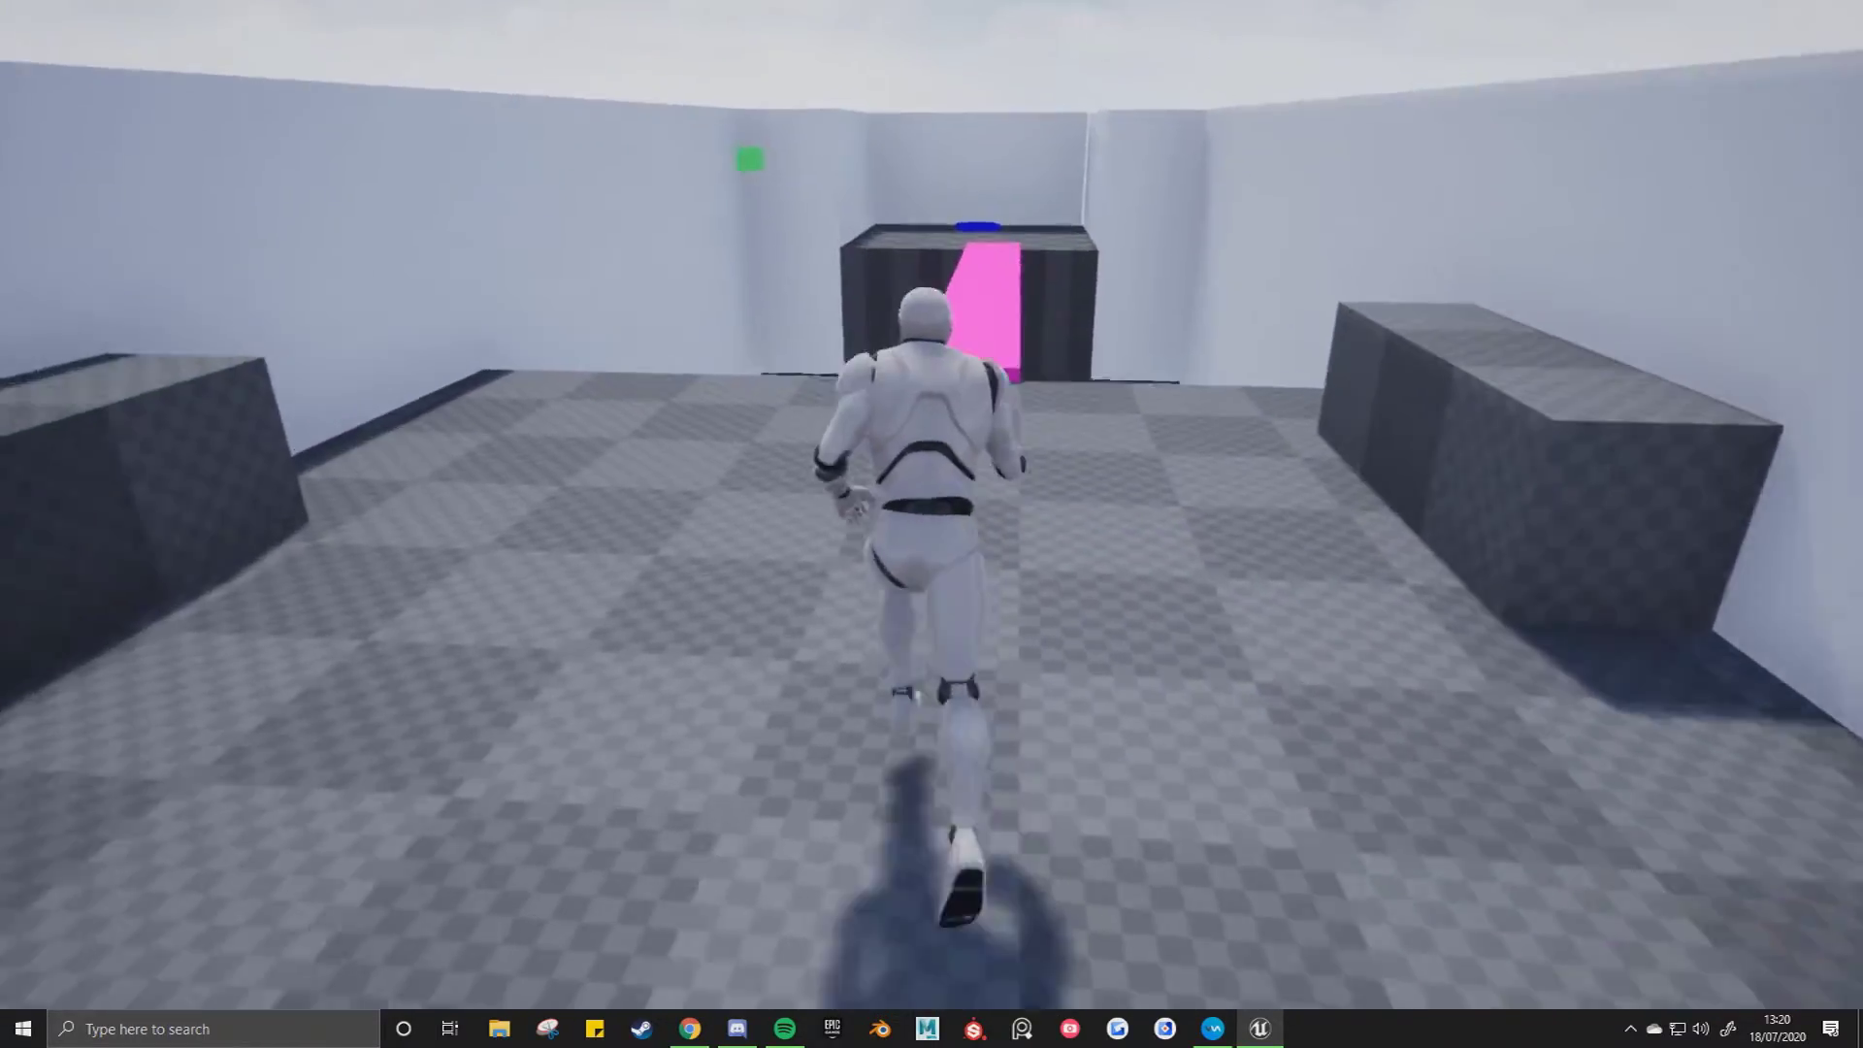
{"action": "key", "text": "w"}
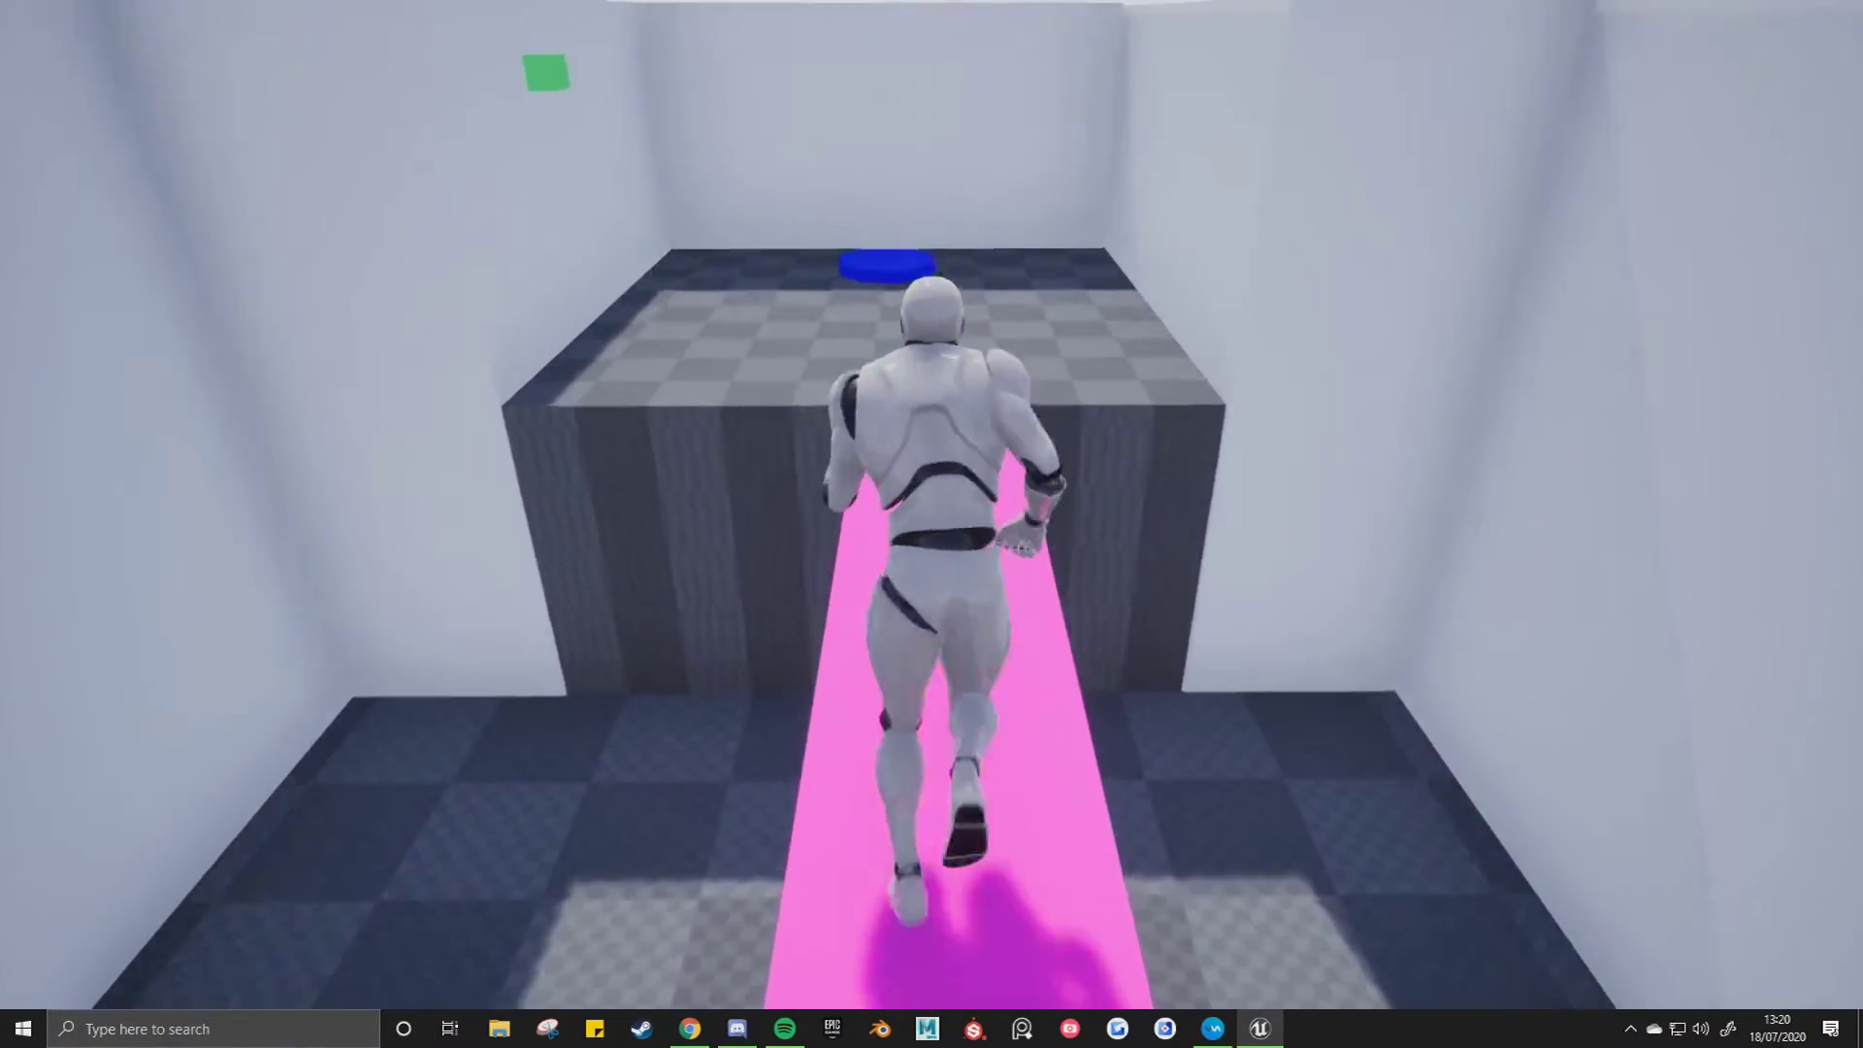
{"action": "key", "text": "w"}
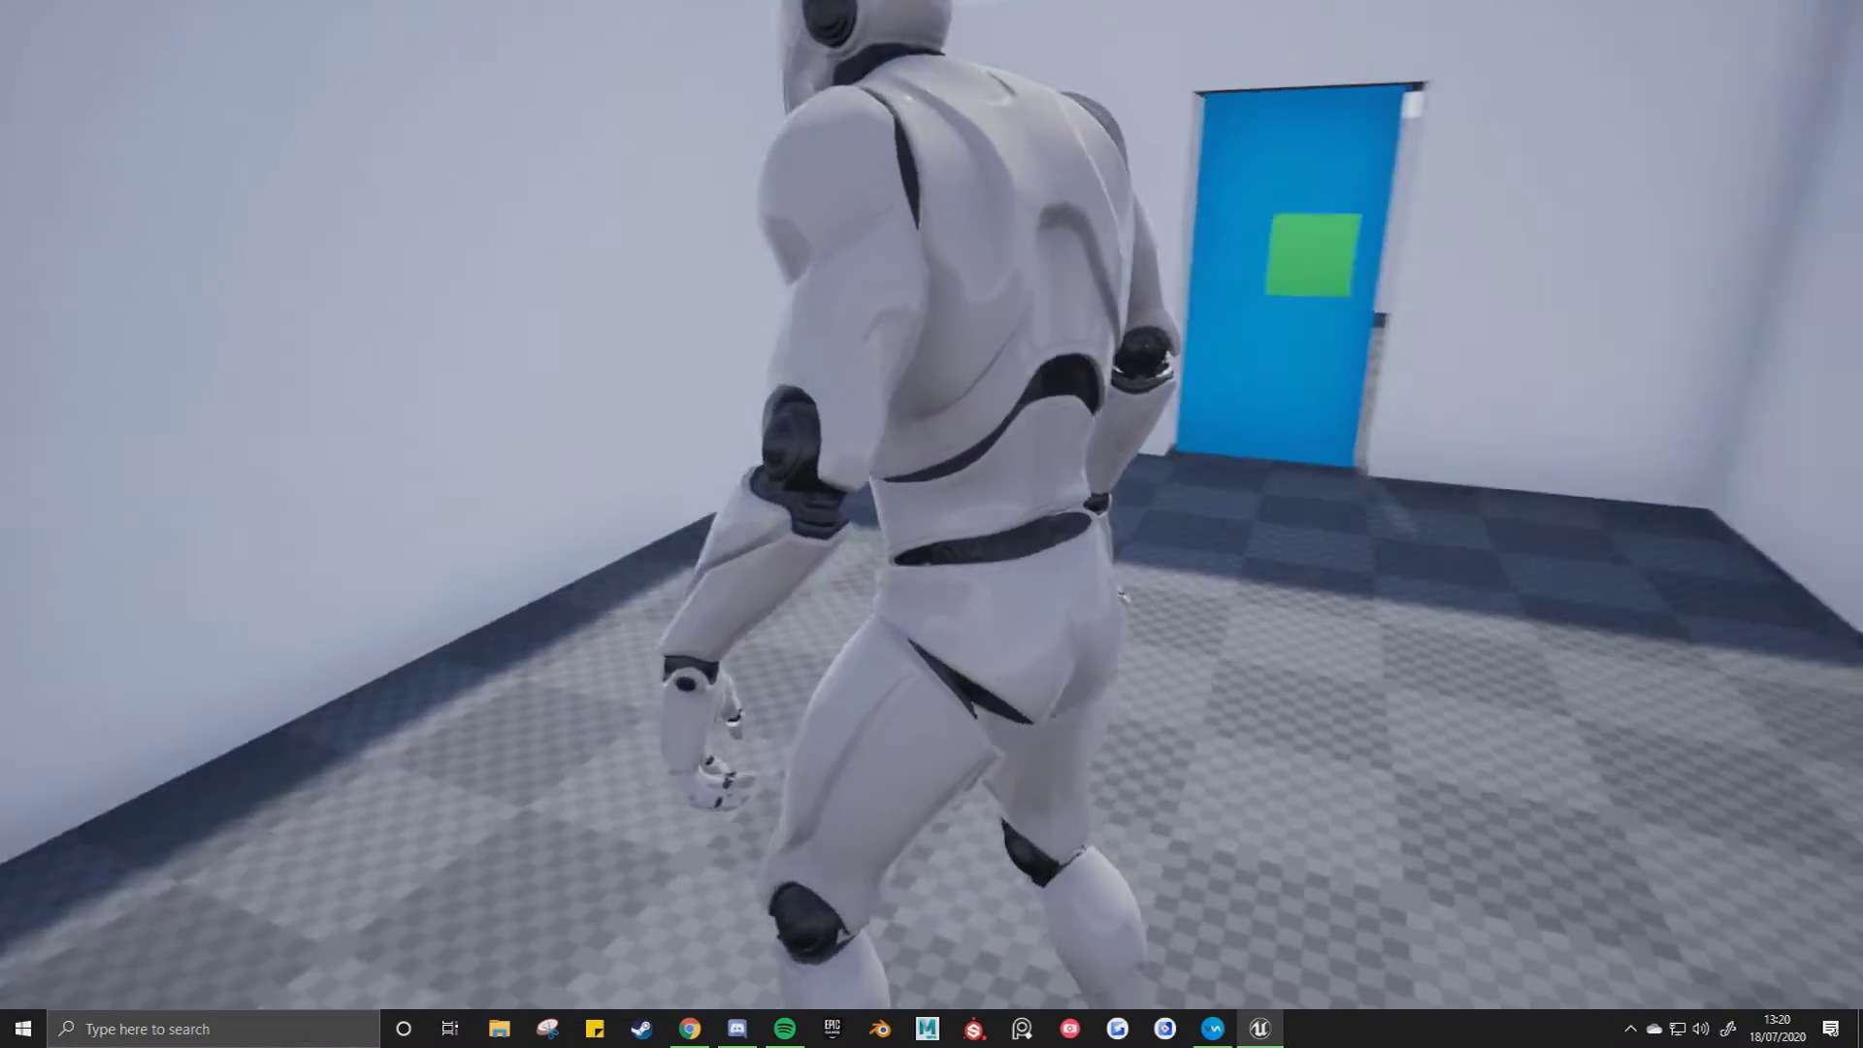
Open the blue door beyond the teleporter's destination and run to the green POI marker.
{"action": "key", "text": "w"}
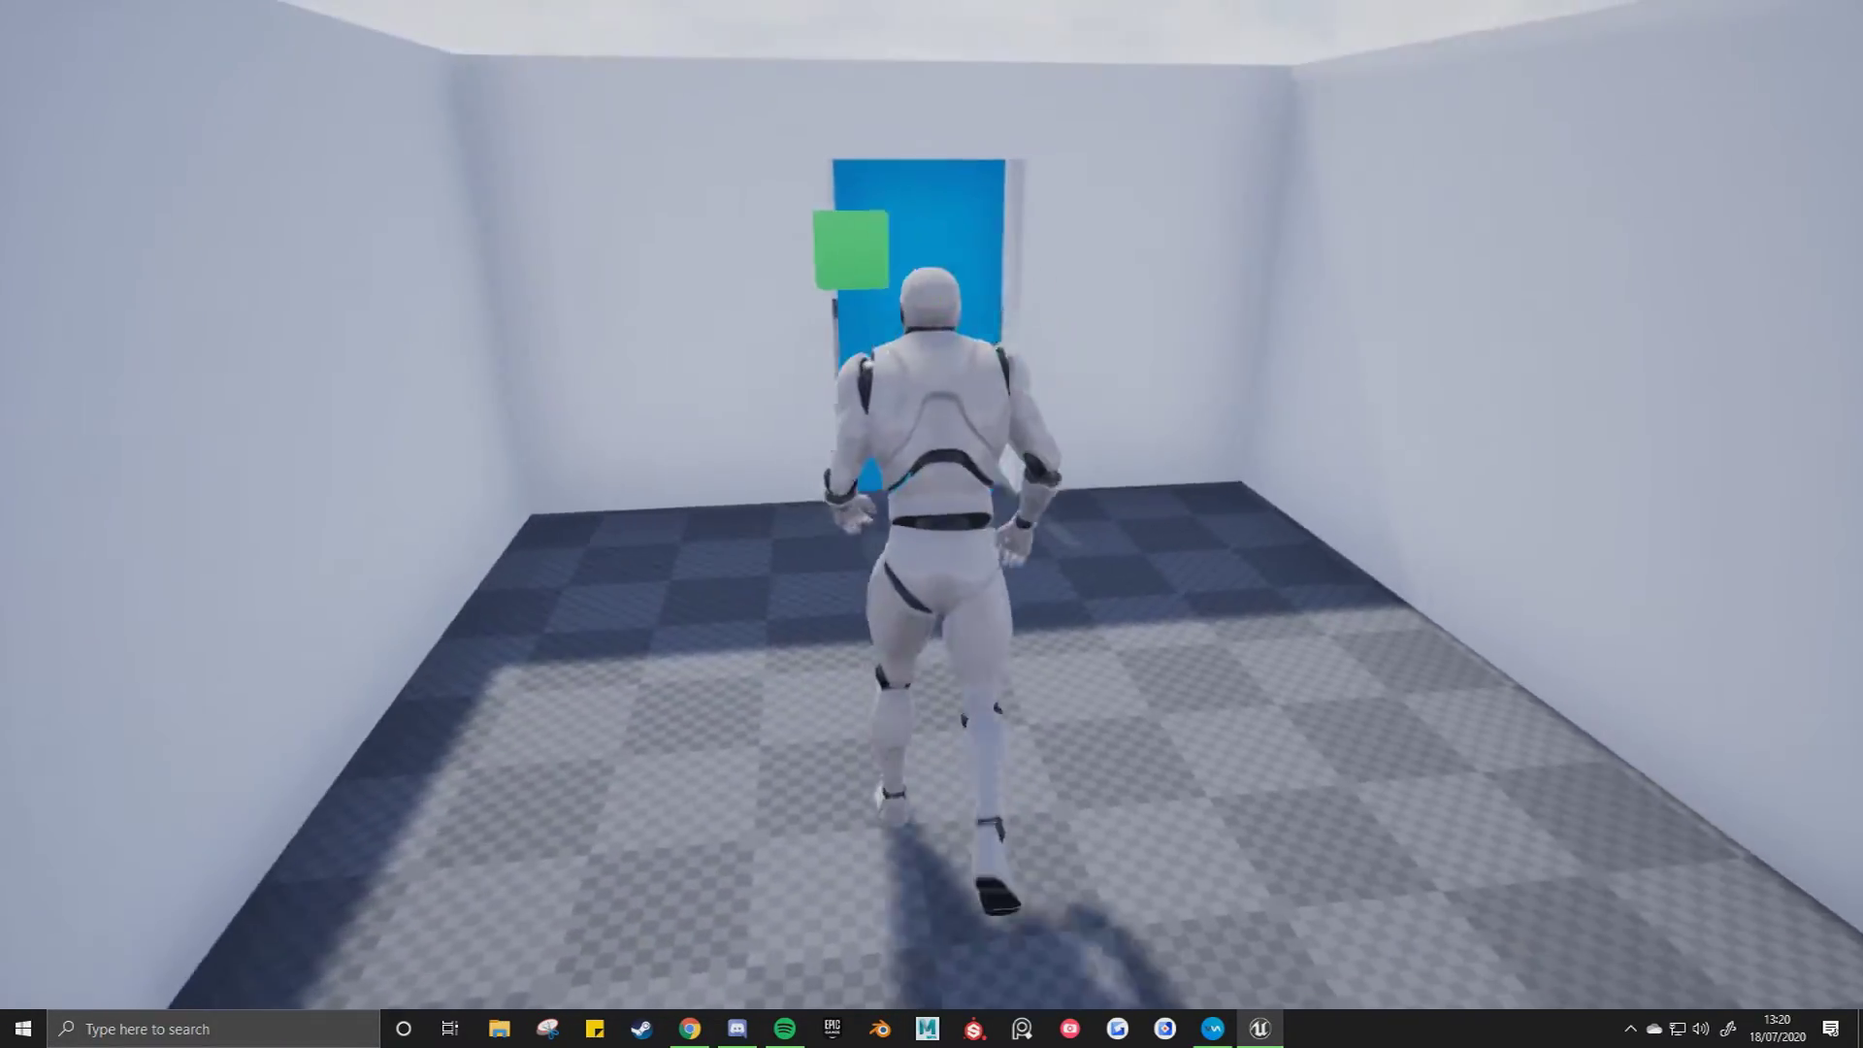
{"action": "key", "text": "e"}
{"action": "key", "text": "w"}
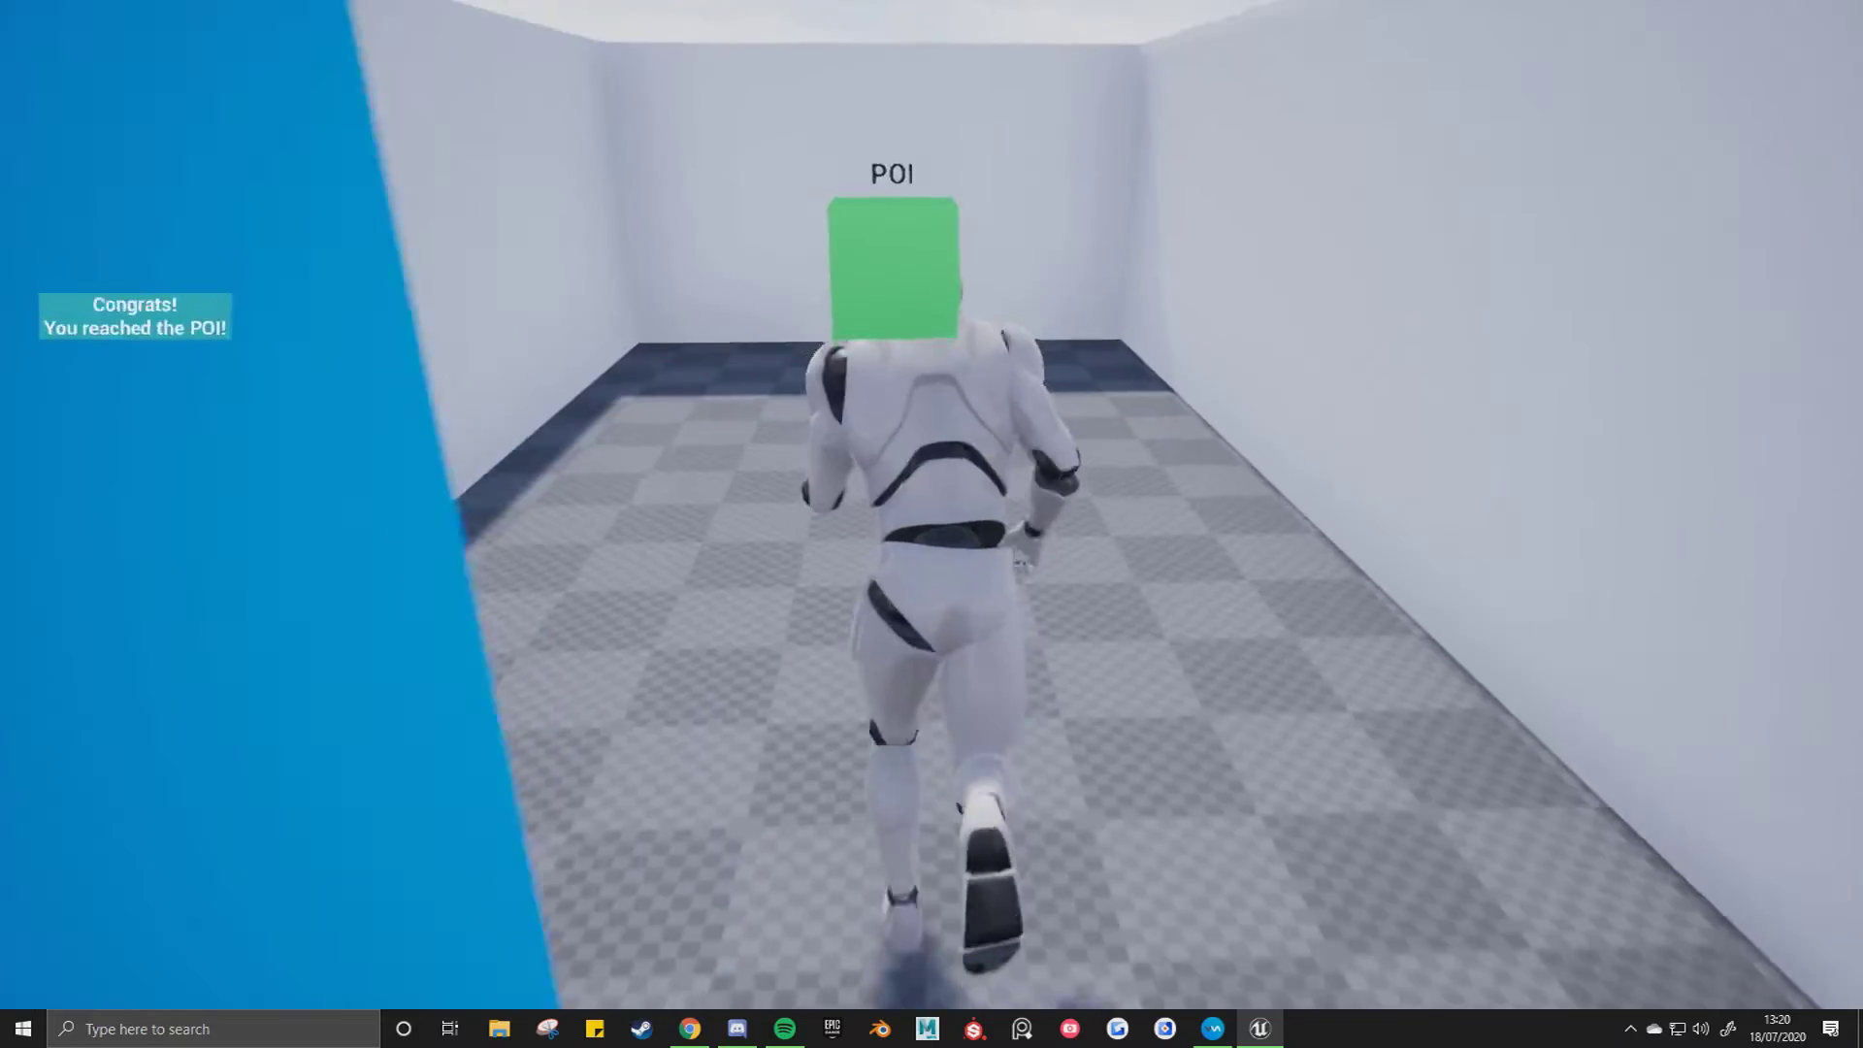
{"action": "key", "text": "w"}
{"action": "key", "text": "space"}
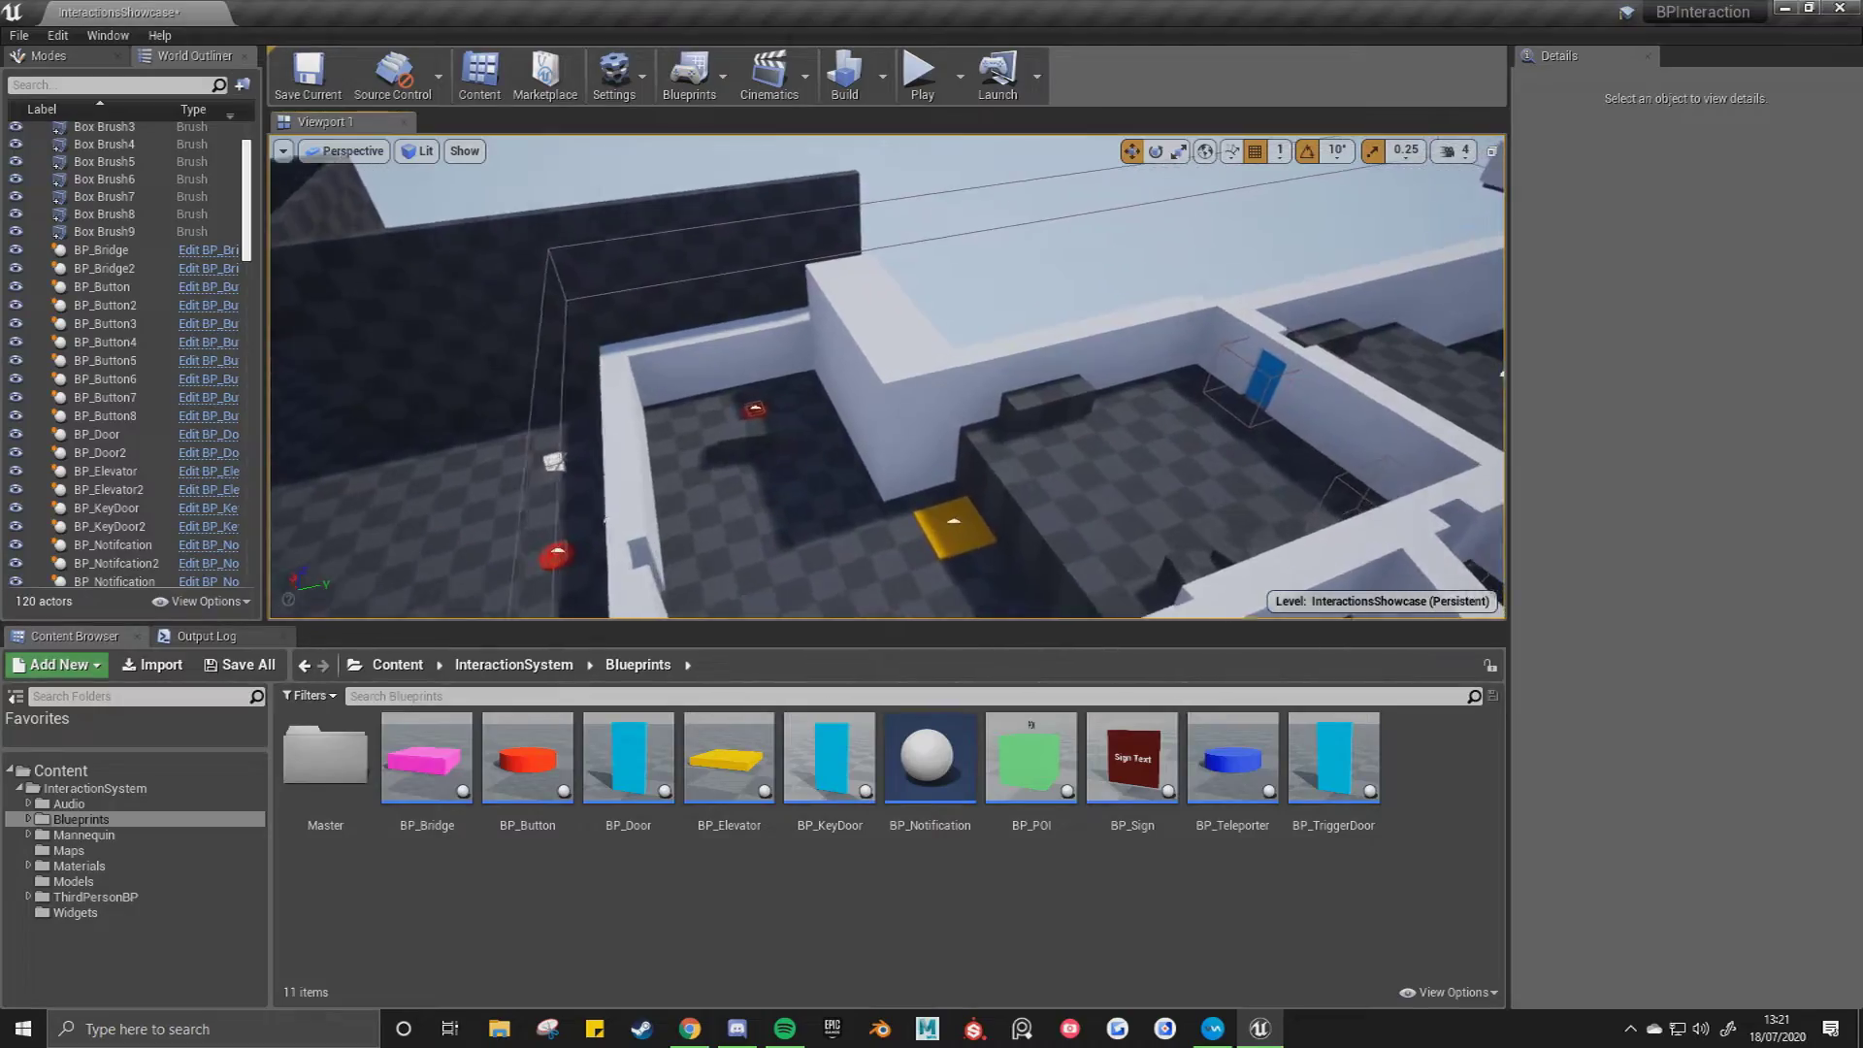
{"action": "right_click_drag", "start_coordinate": [886, 377], "coordinate": [718, 310]}
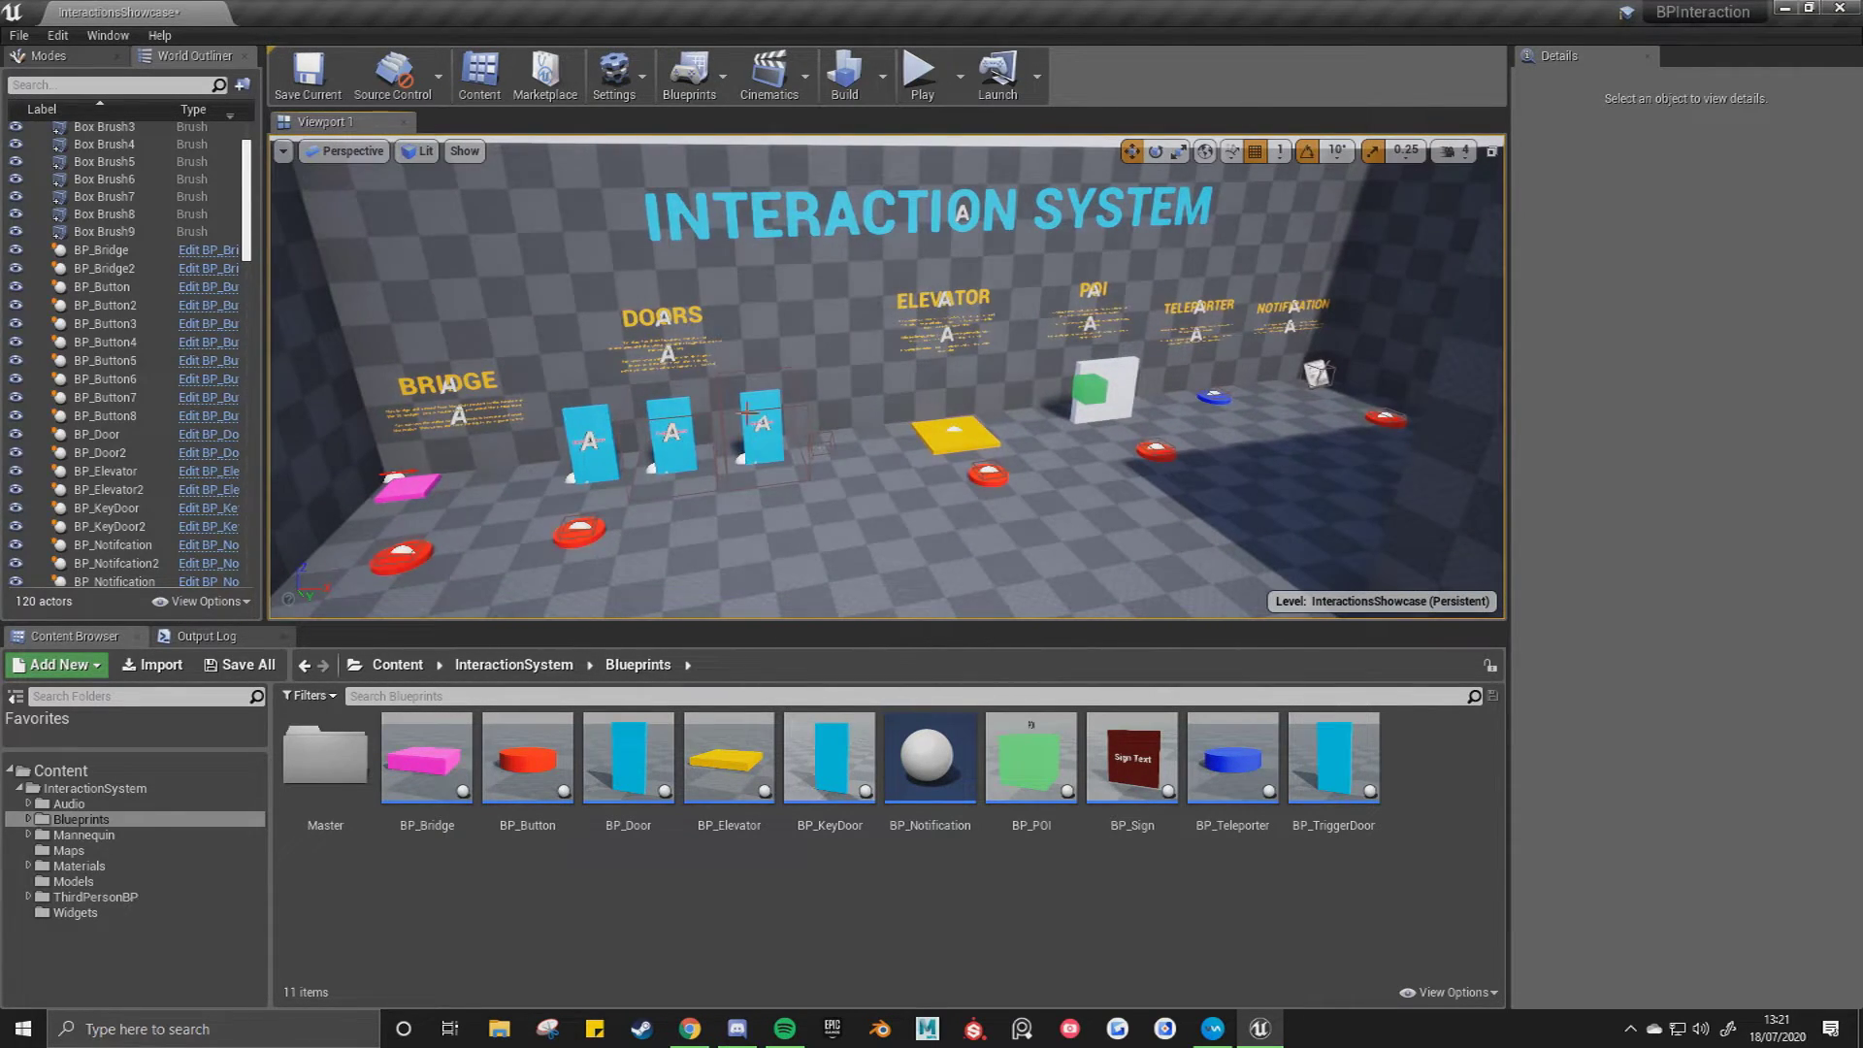